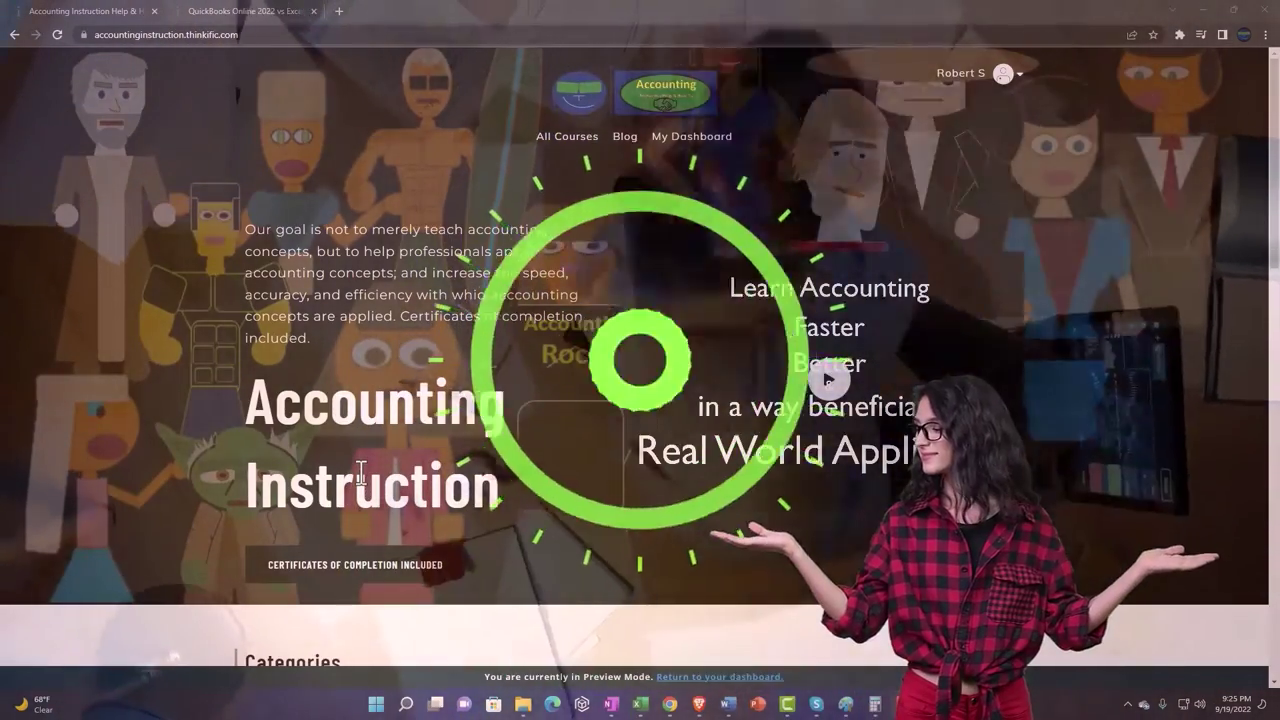
# Browse the course categories on the Accounting Instruction site and view the QuickBooks Online 2022 vs Excel course's lesson sections
pyautogui.scroll(-1, 180, 557)
pyautogui.scroll(-5, 180, 557)
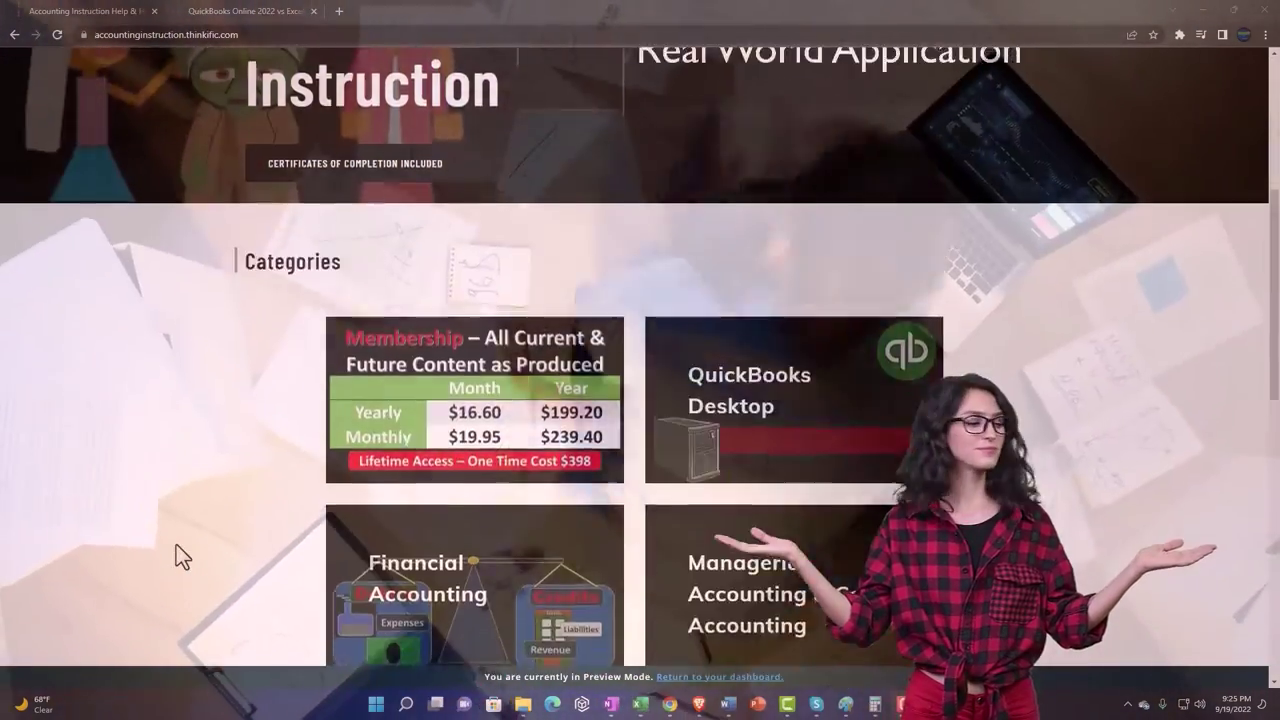
pyautogui.scroll(-5, 175, 545)
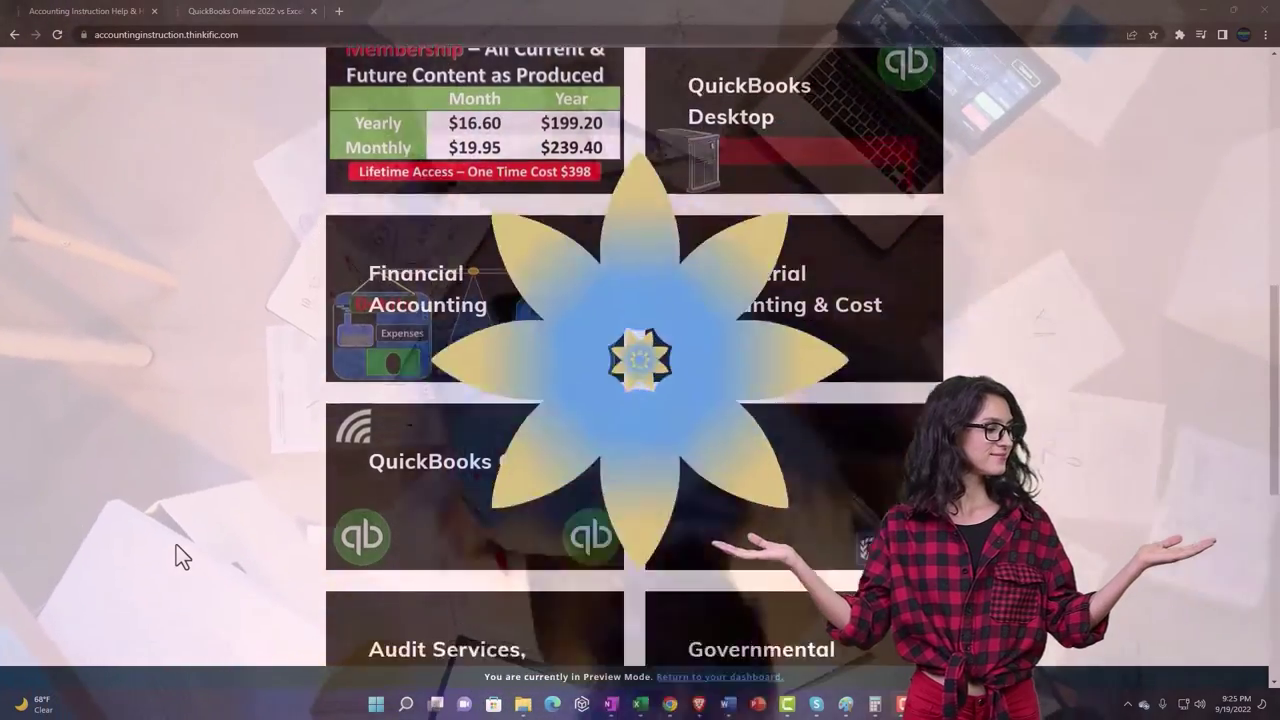
pyautogui.scroll(-1, 176, 545)
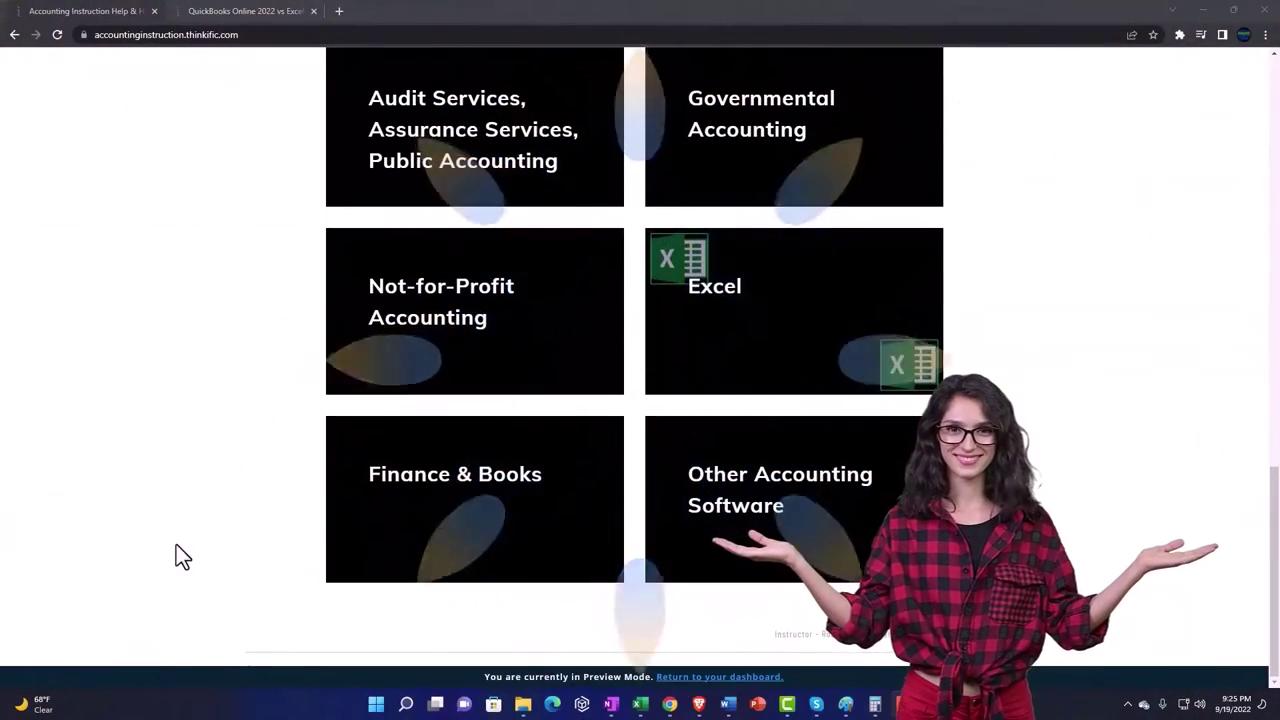
pyautogui.click(228, 10)
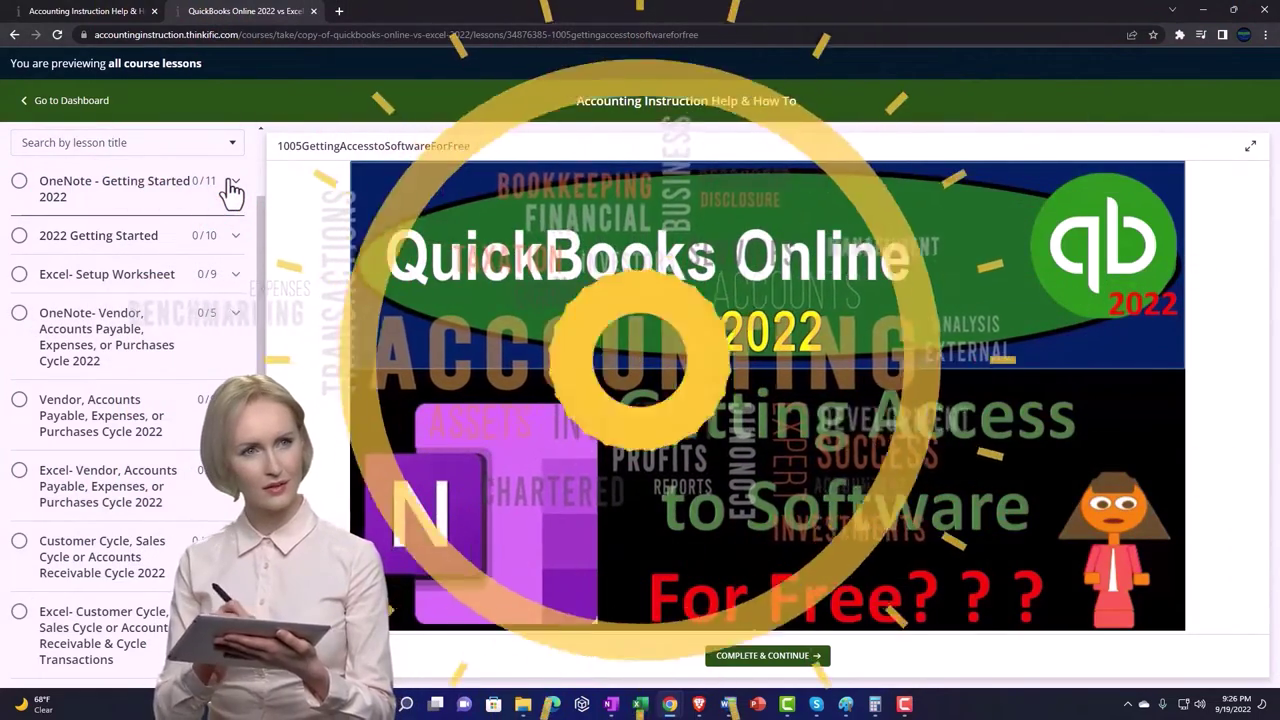
pyautogui.click(231, 183)
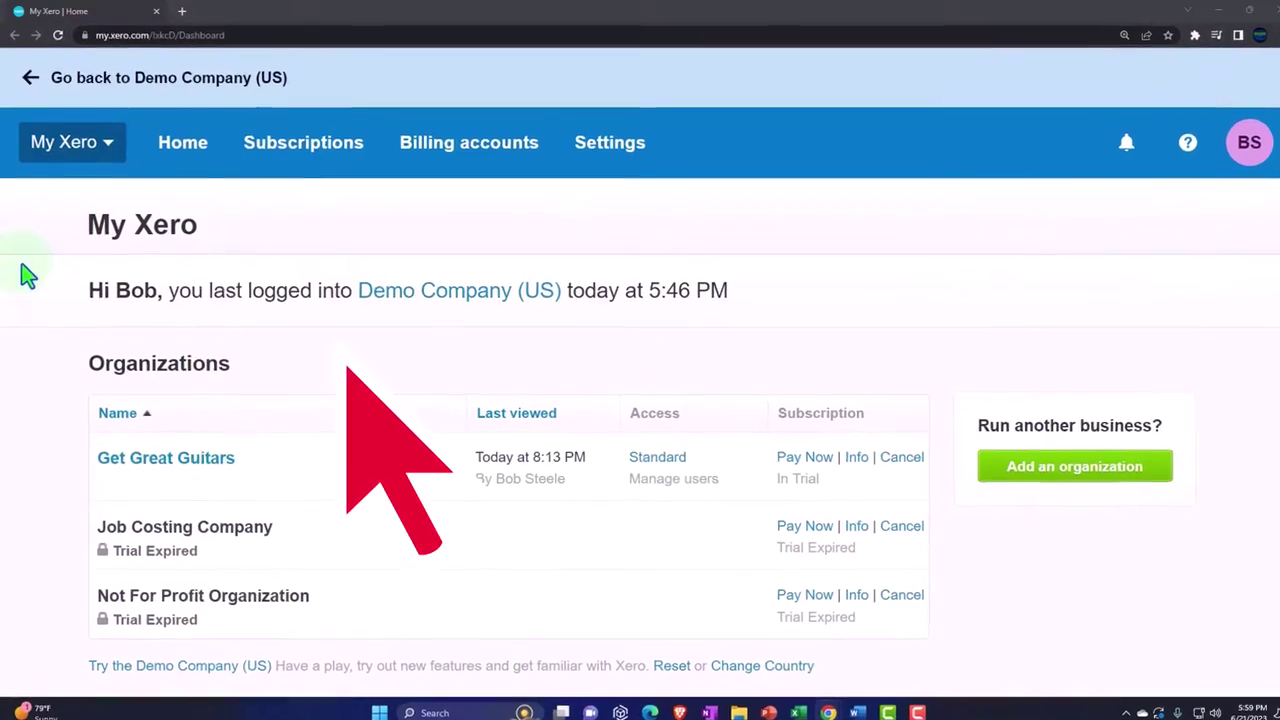
# Open the Get Great Guitars organization and duplicate its dashboard browser tab twice
pyautogui.click(158, 558)
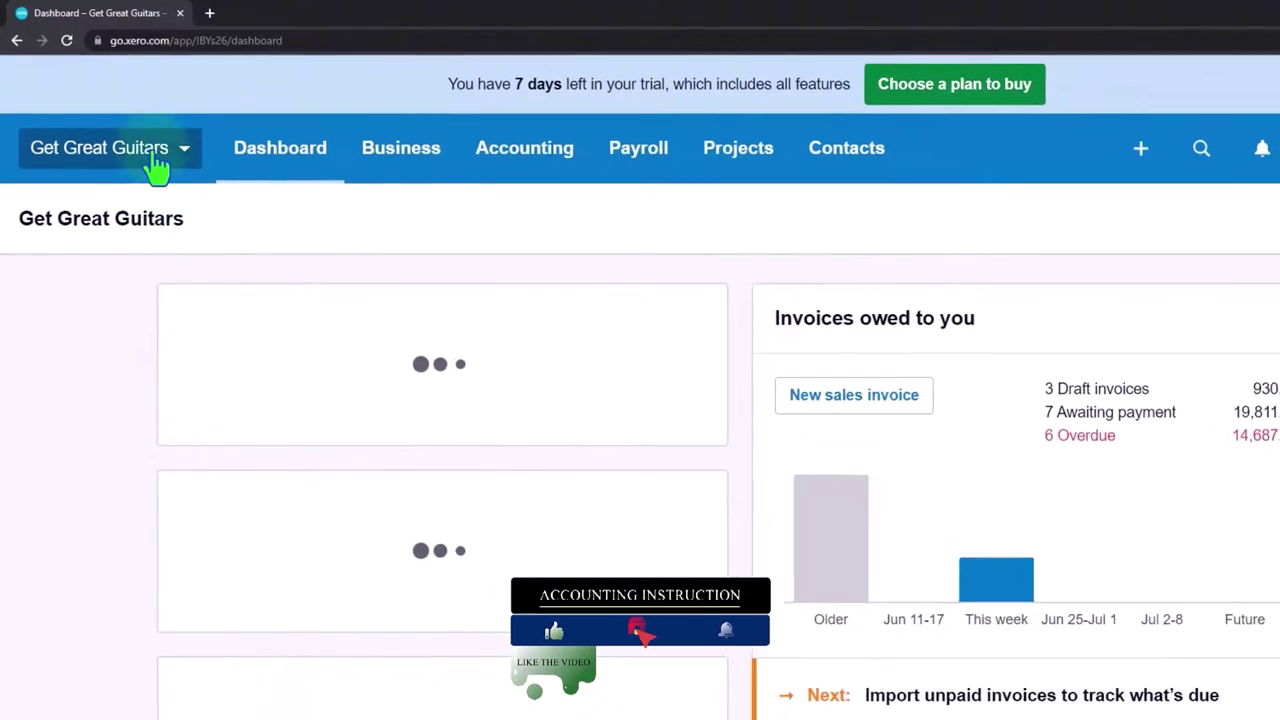
pyautogui.rightClick(145, 14)
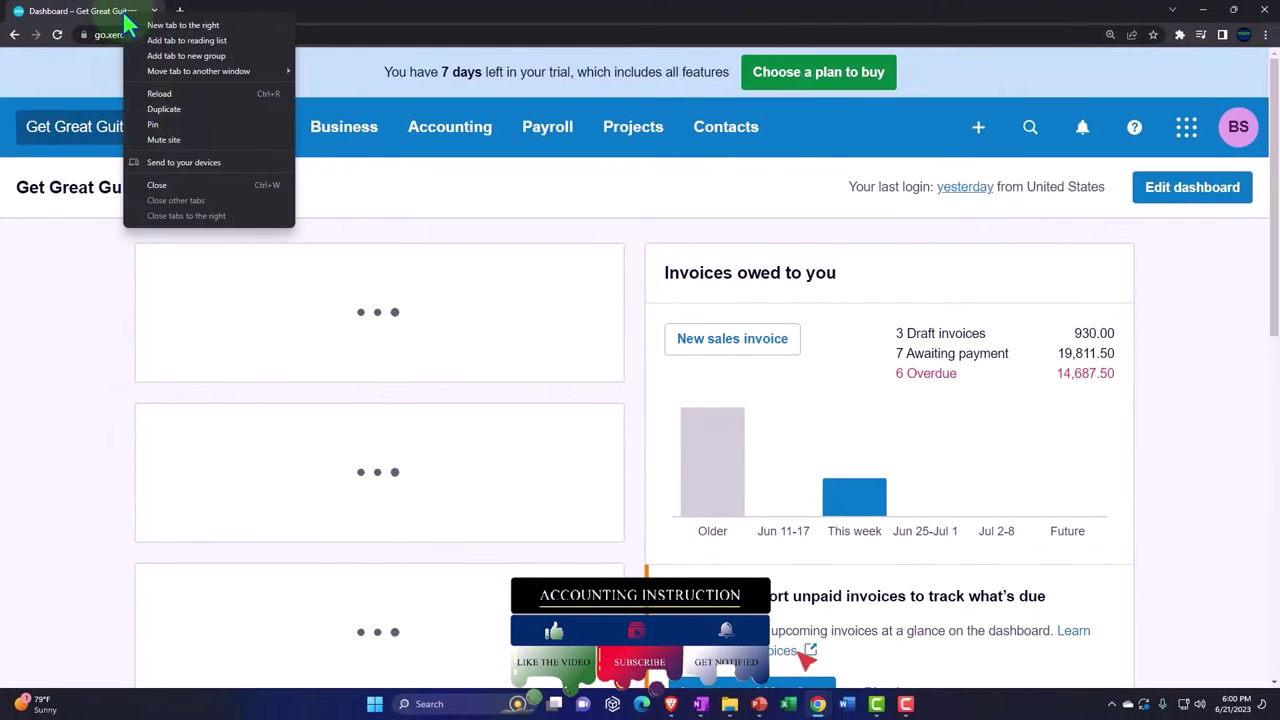
pyautogui.click(204, 110)
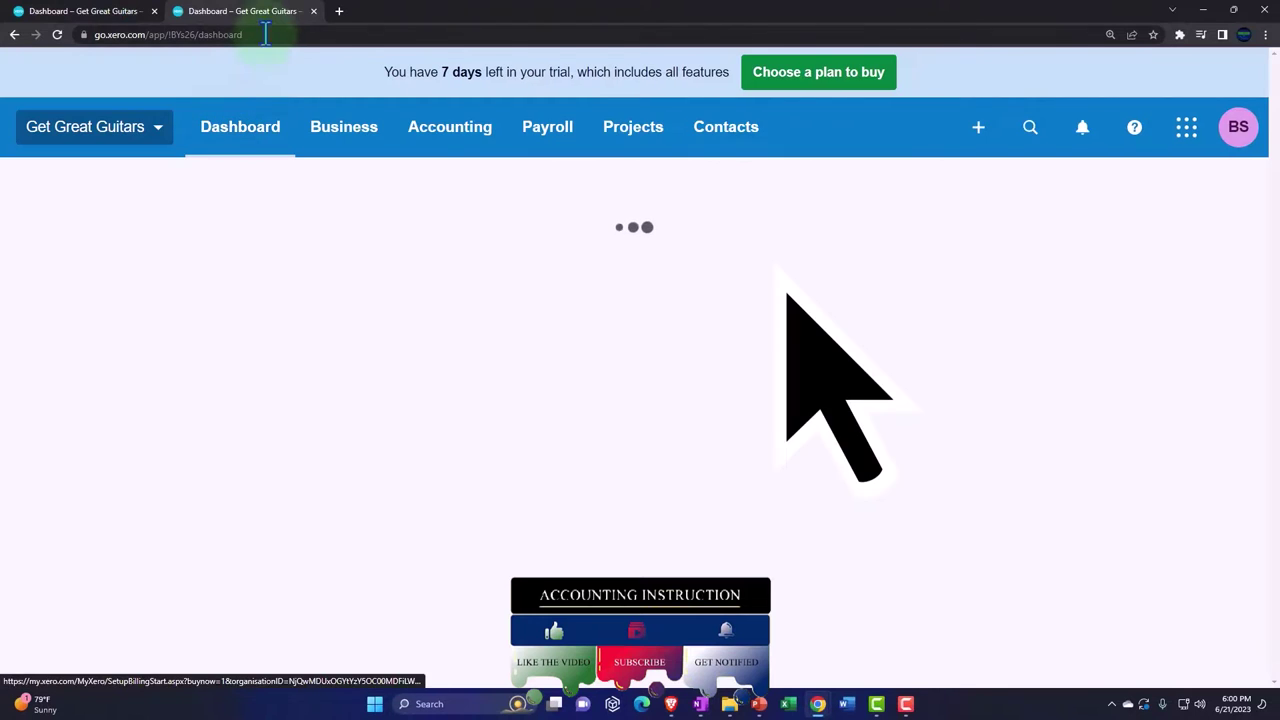
pyautogui.rightClick(277, 17)
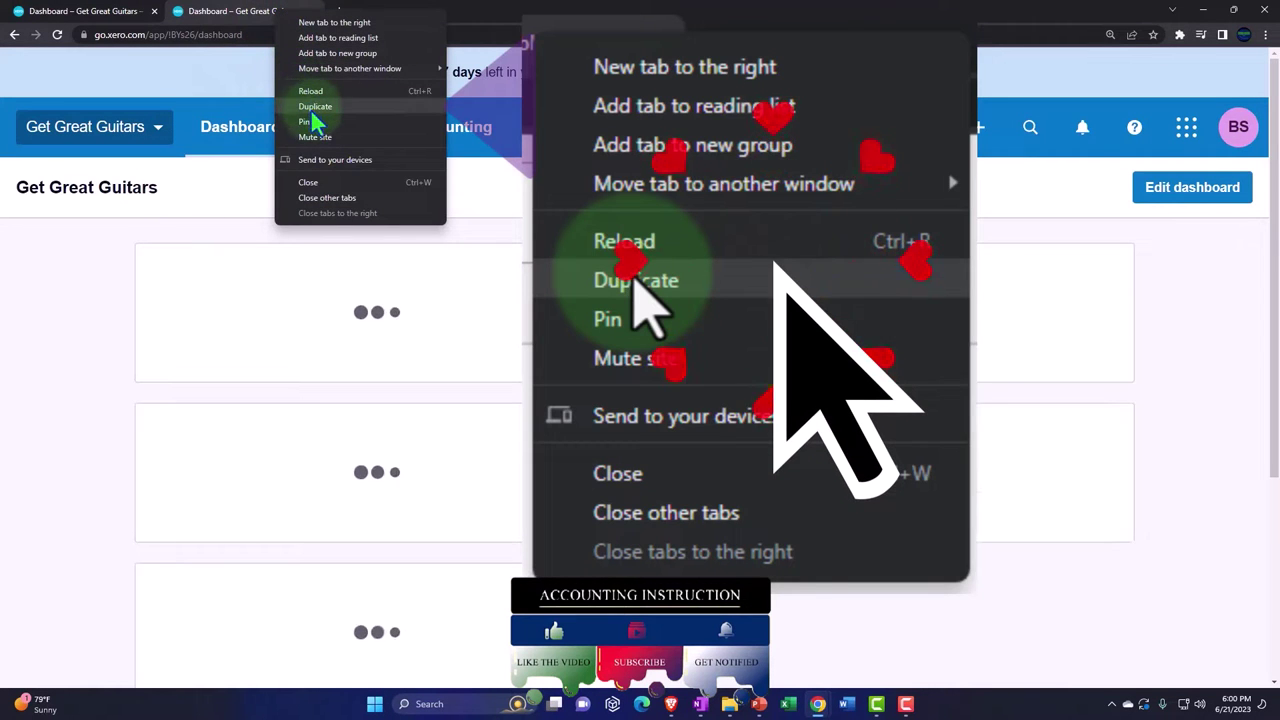
pyautogui.click(353, 107)
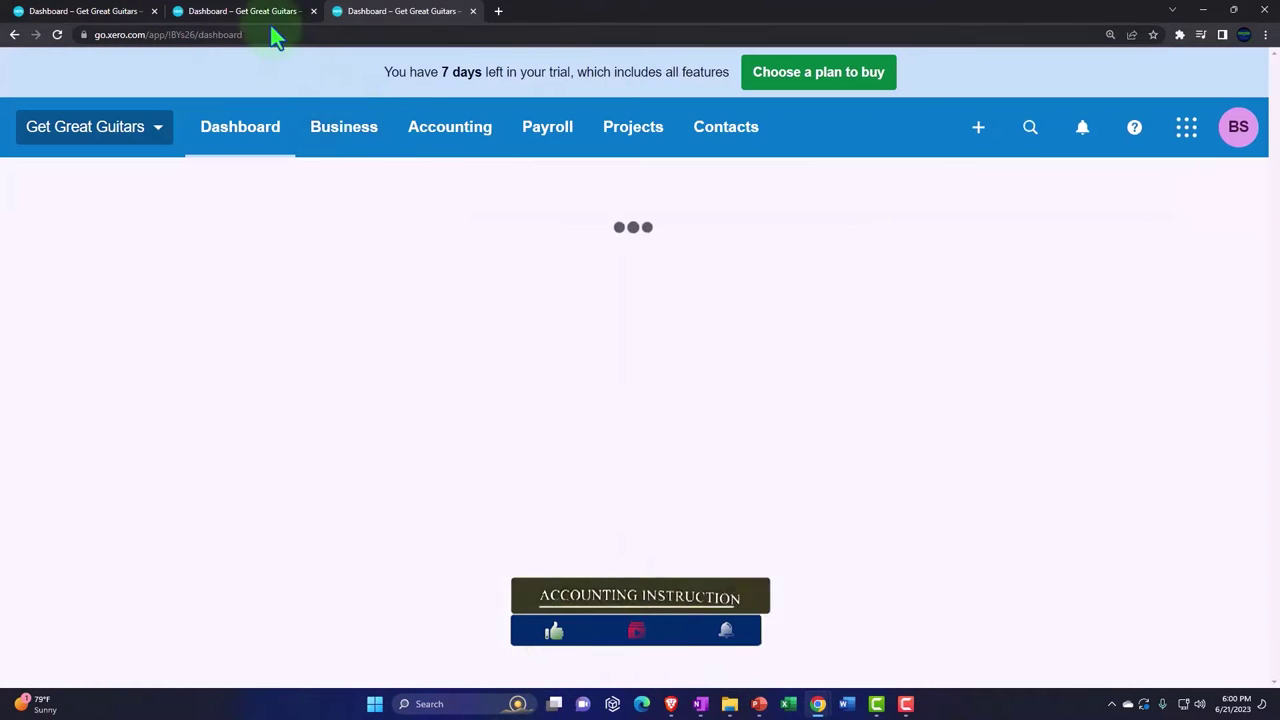
# Open the Balance Sheet report in the second browser tab and the Comparative Income Statement in the third
pyautogui.click(427, 143)
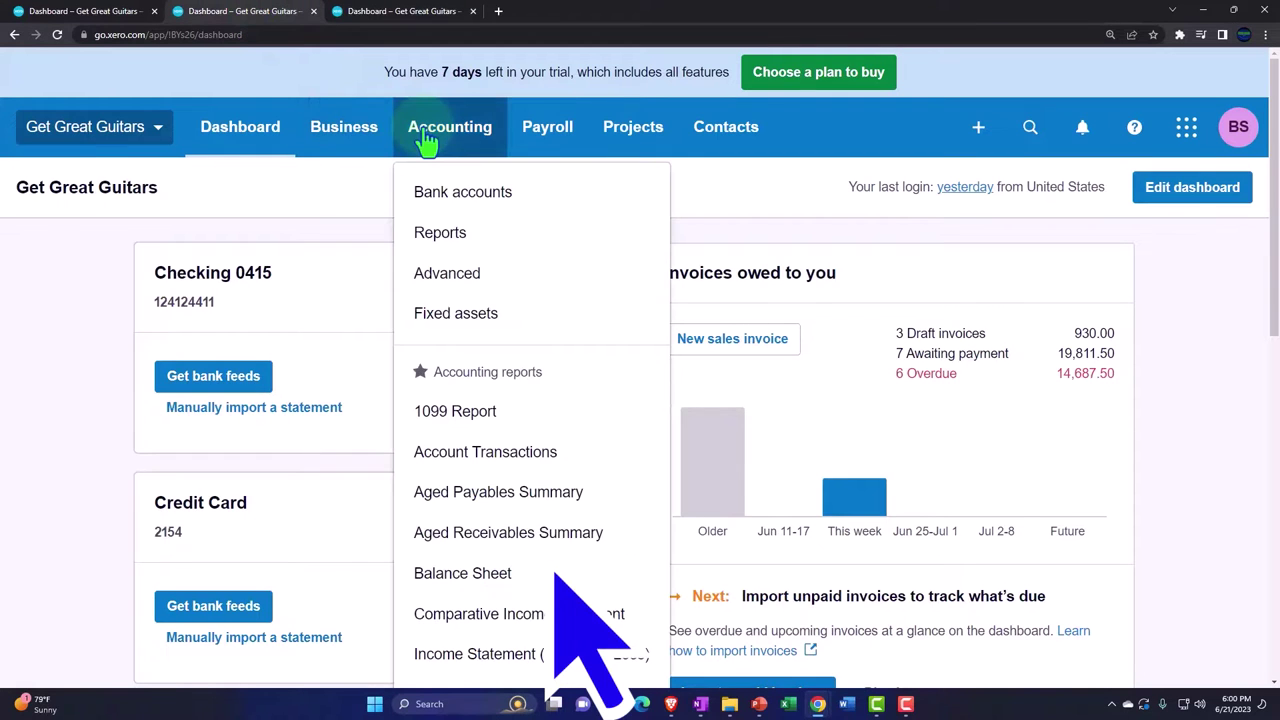
pyautogui.click(455, 572)
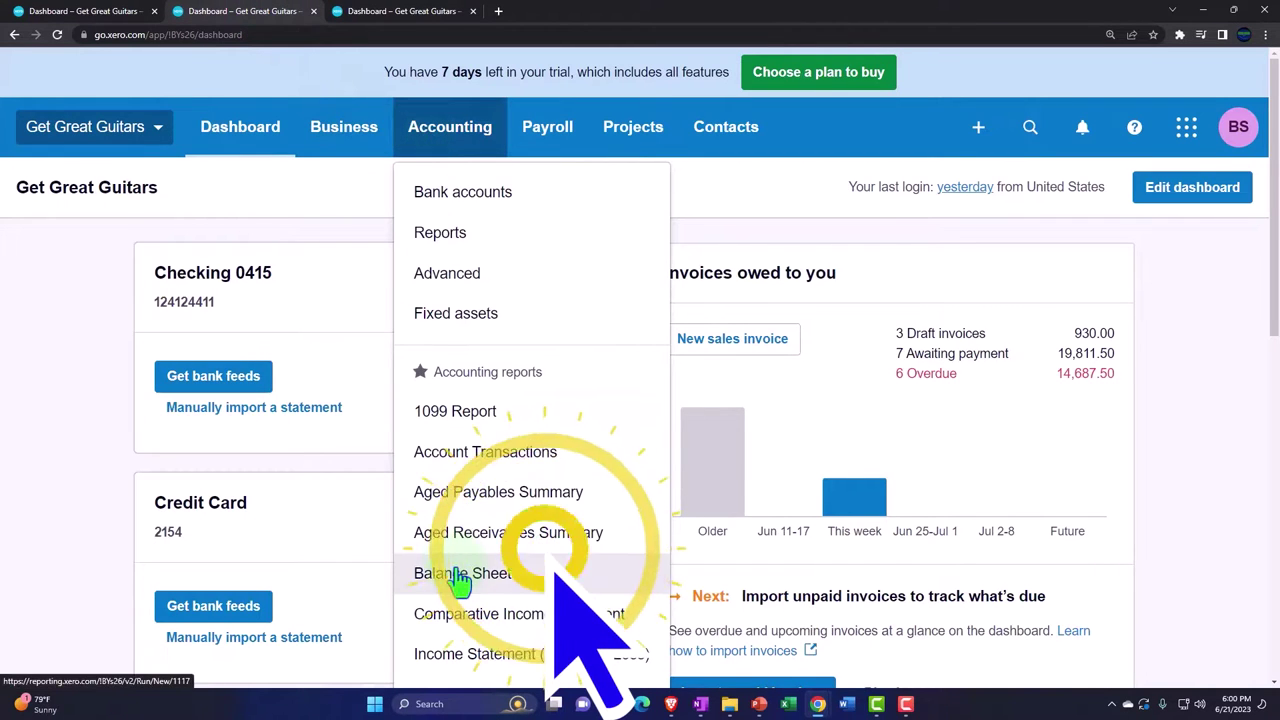
pyautogui.click(410, 14)
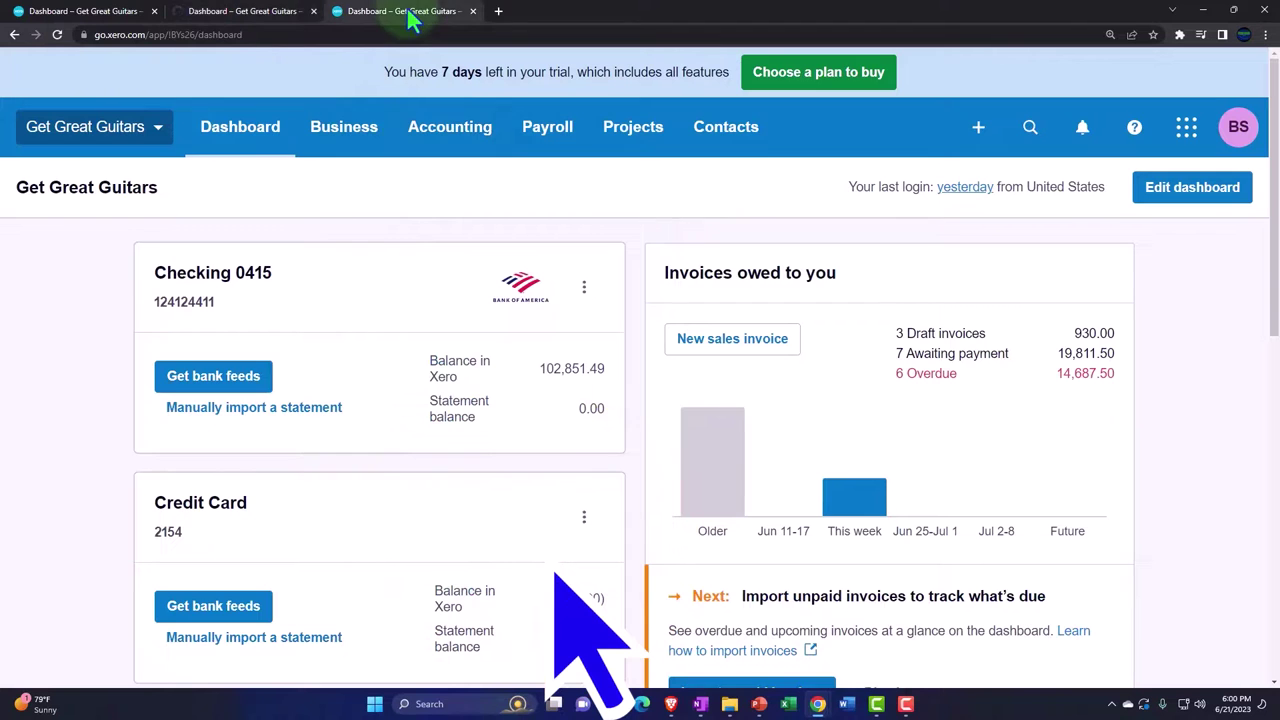
pyautogui.click(460, 146)
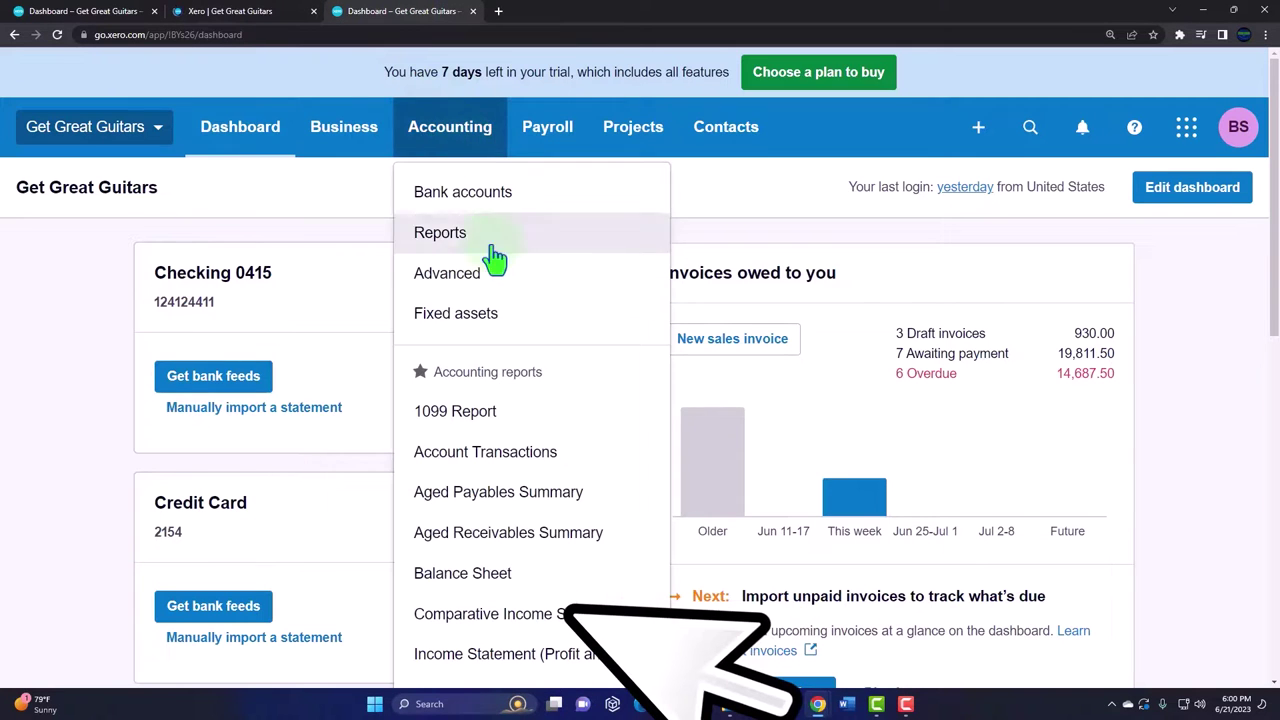
pyautogui.click(538, 634)
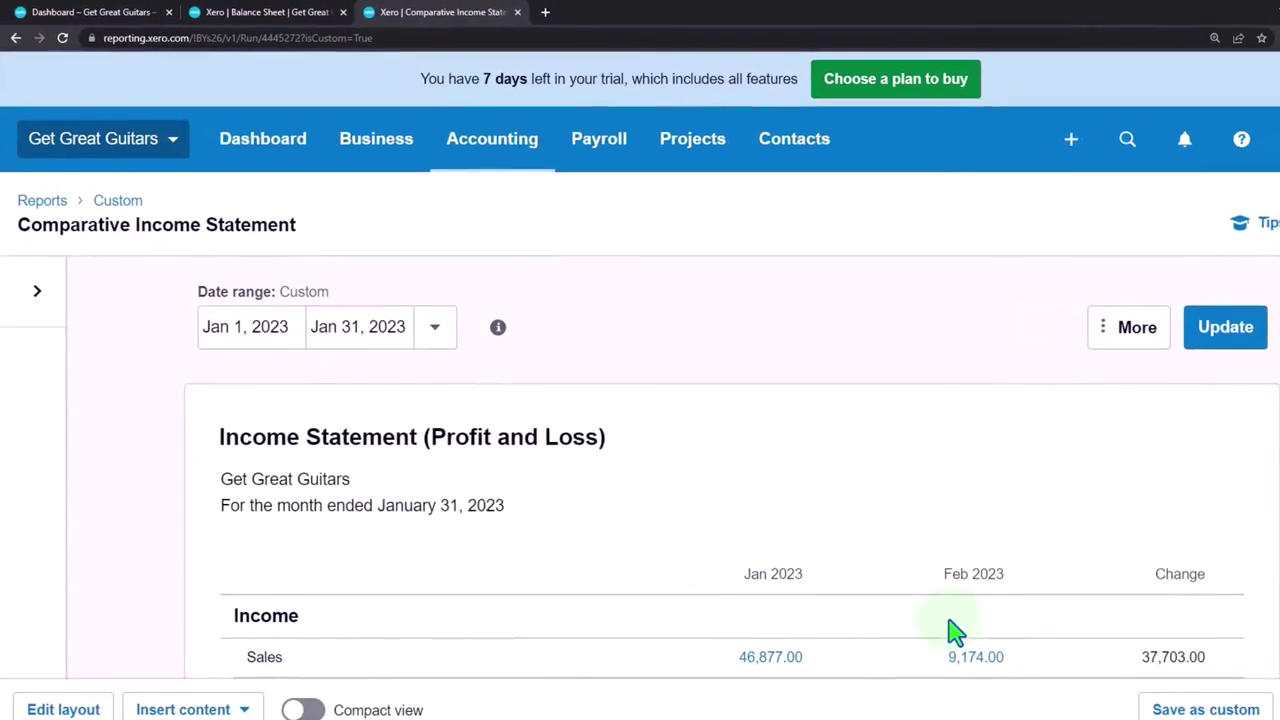
pyautogui.scroll(-2, 955, 630)
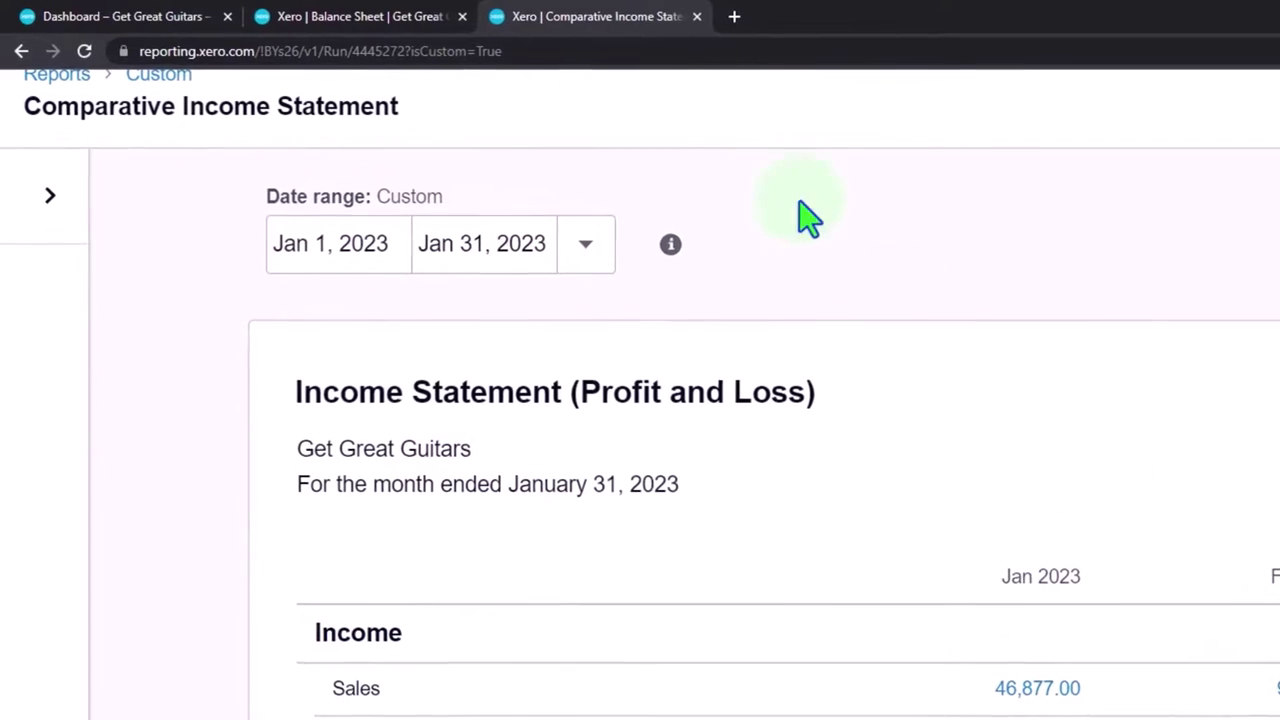
# Set the Balance Sheet report date to Dec 31, 2023 and update the report
pyautogui.click(394, 30)
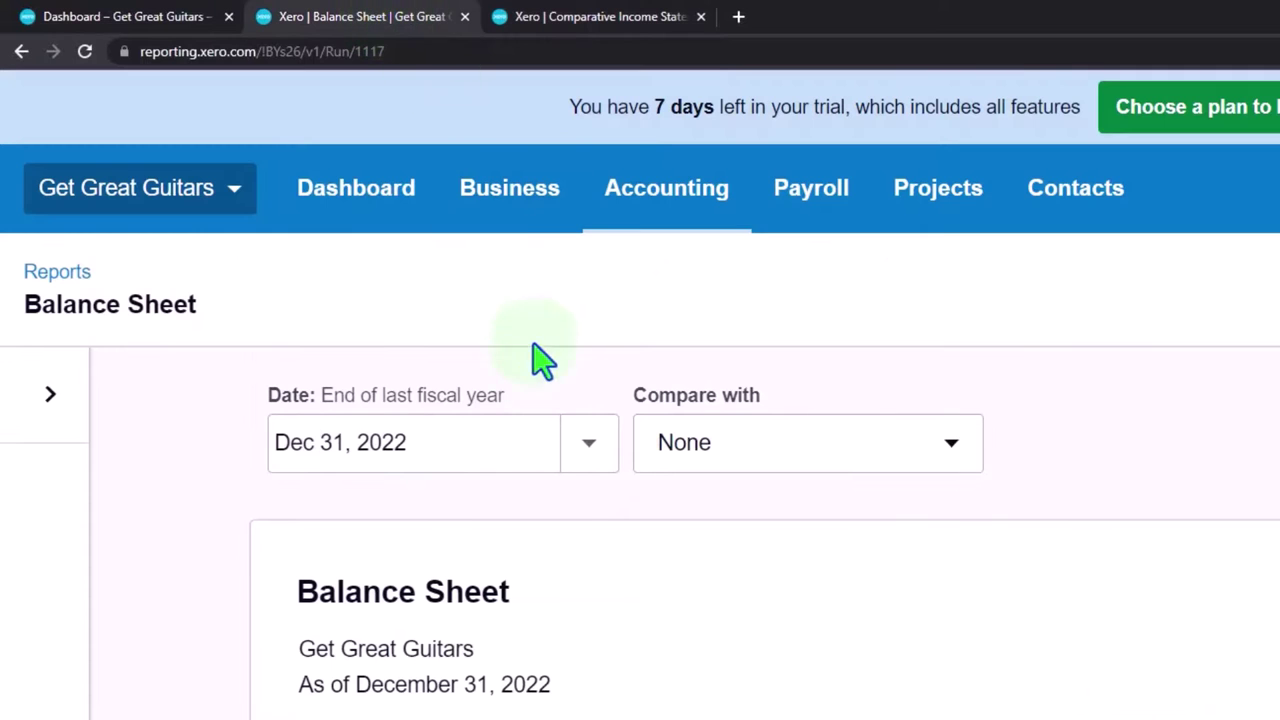
pyautogui.click(582, 458)
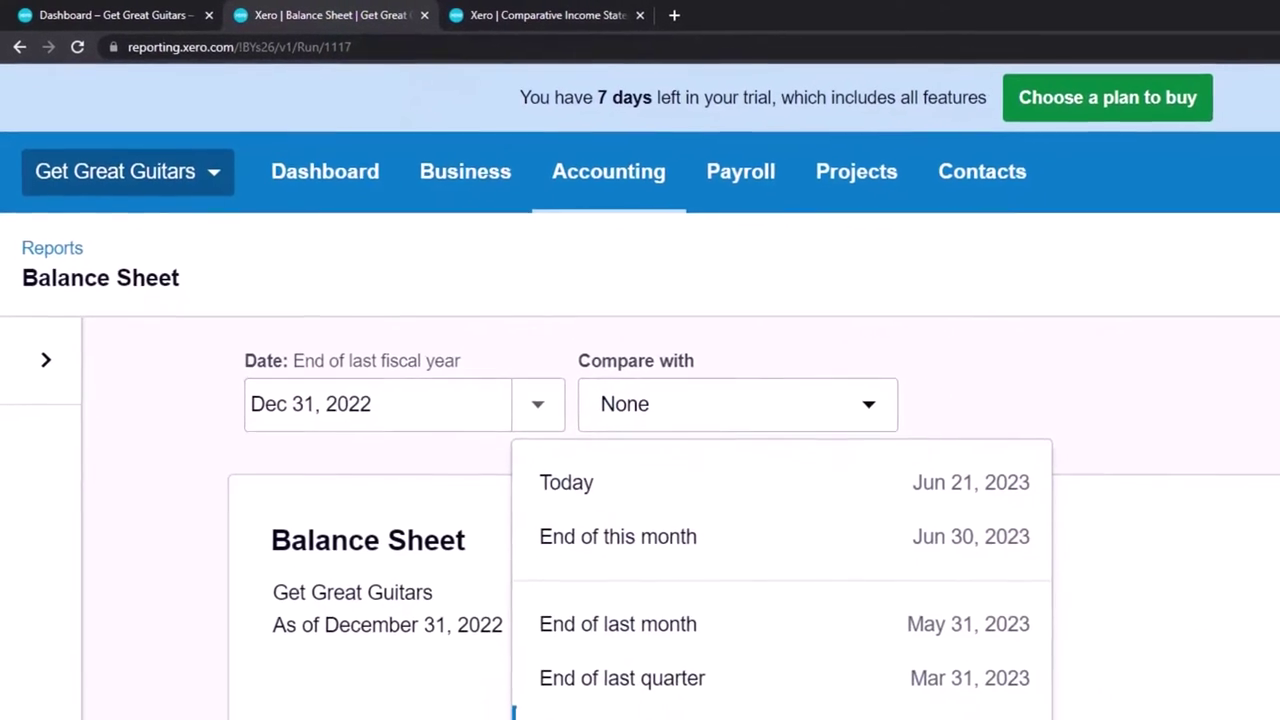
pyautogui.click(330, 405)
pyautogui.click(544, 486)
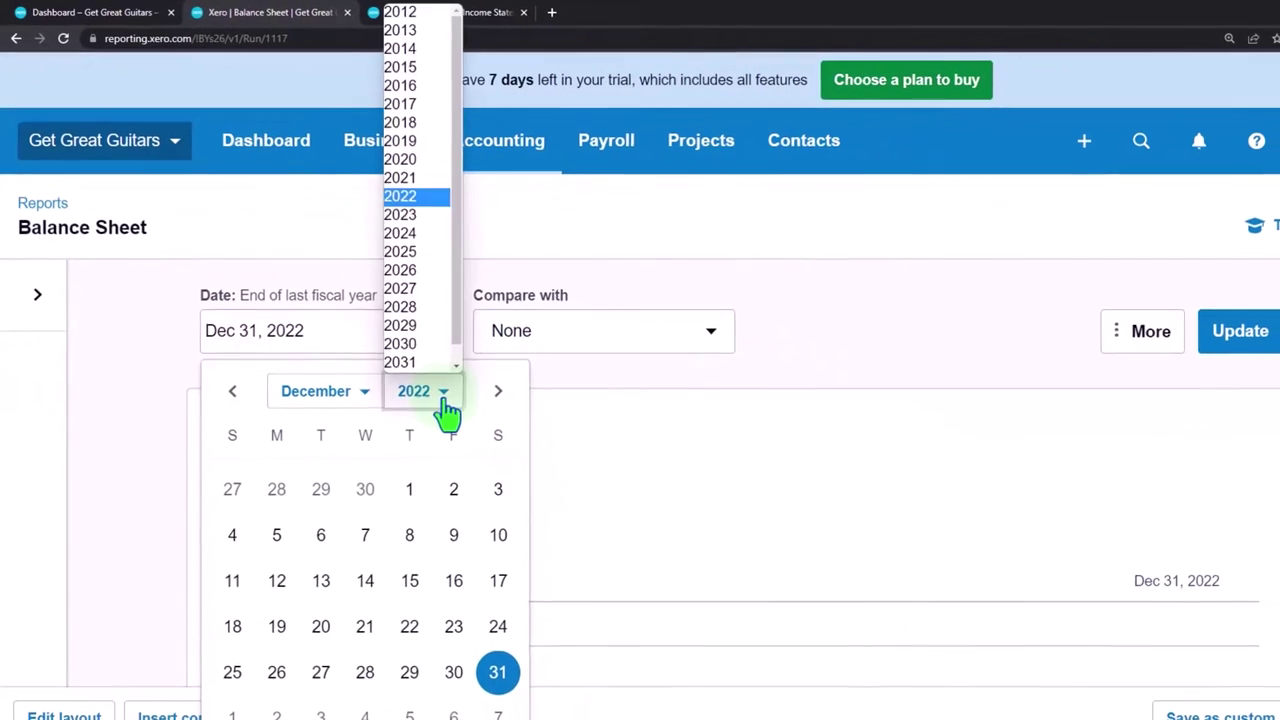
pyautogui.click(416, 220)
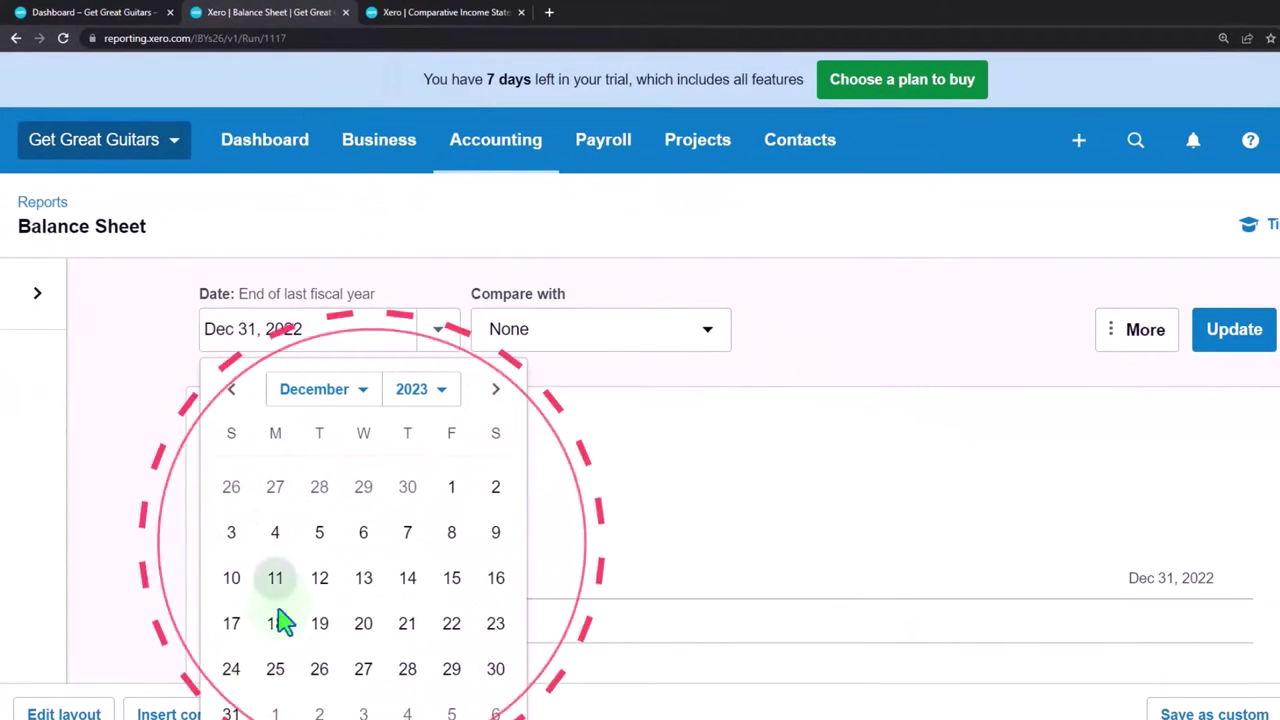
pyautogui.click(1232, 338)
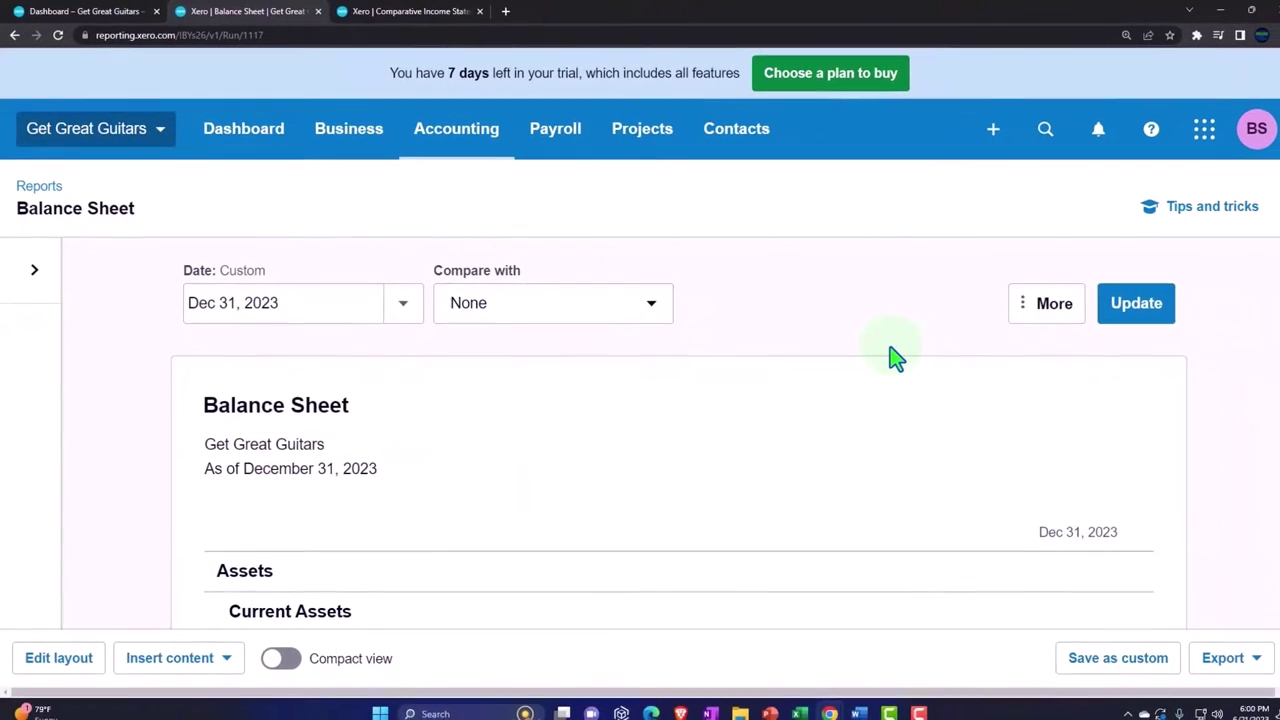
# Review the assets and current liabilities on the Balance Sheet, including Accounts Receivable and Accounts Payable
pyautogui.scroll(-1, 690, 372)
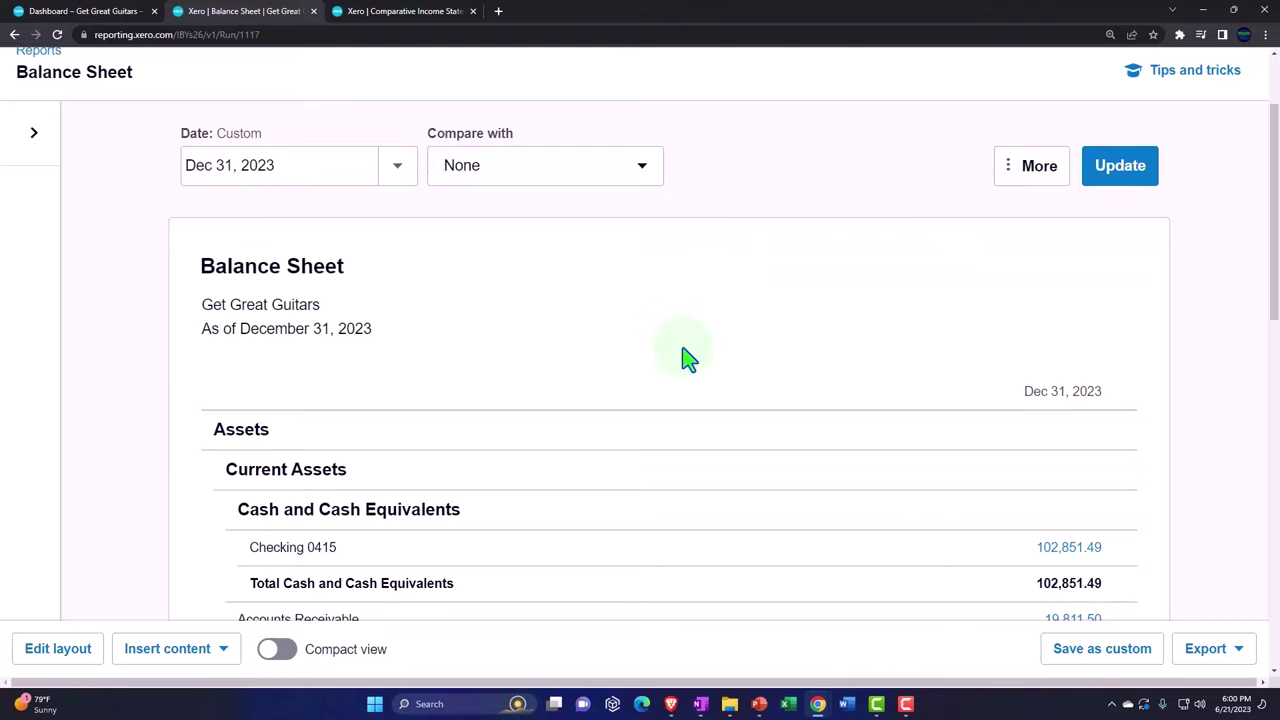
pyautogui.scroll(-2, 688, 358)
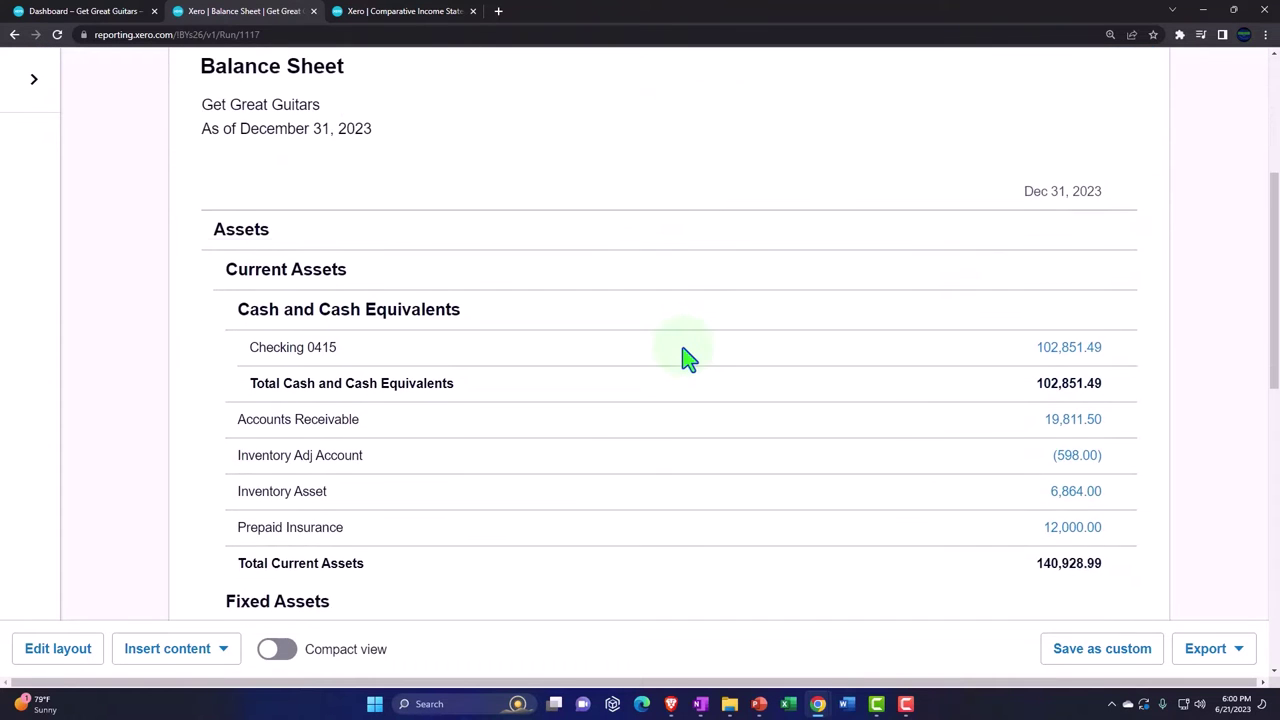
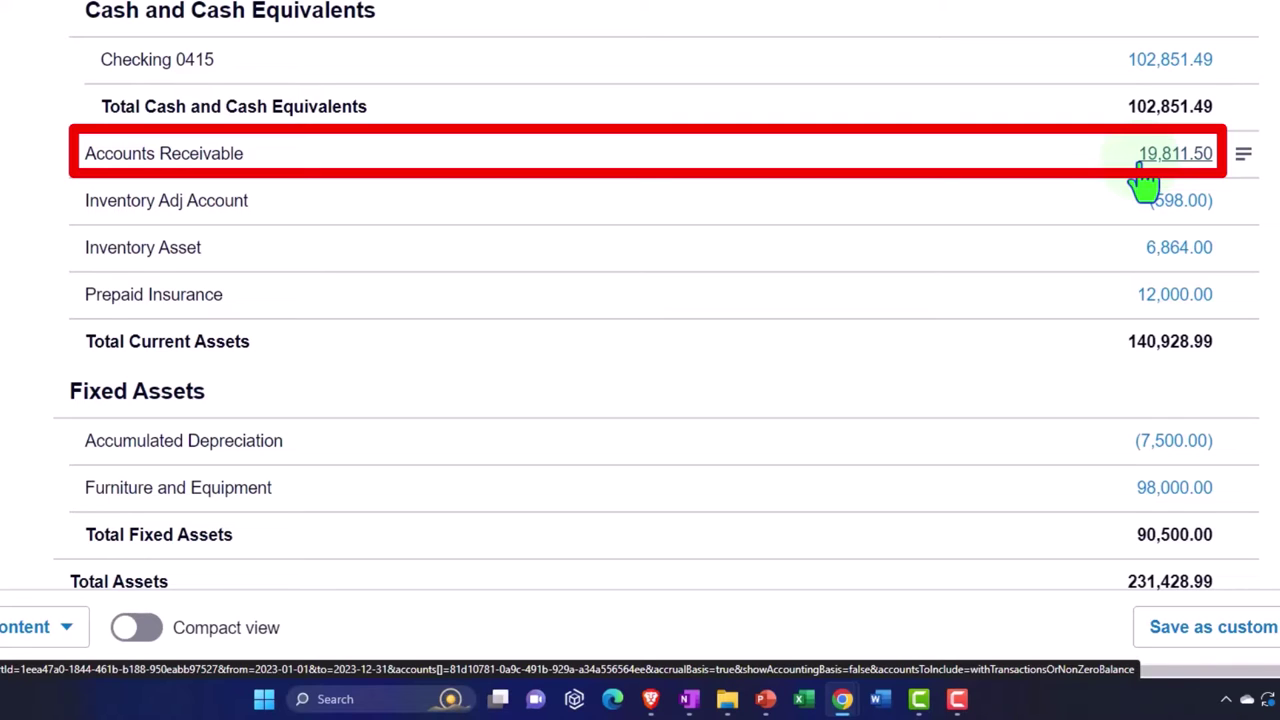
pyautogui.scroll(-5, 1145, 180)
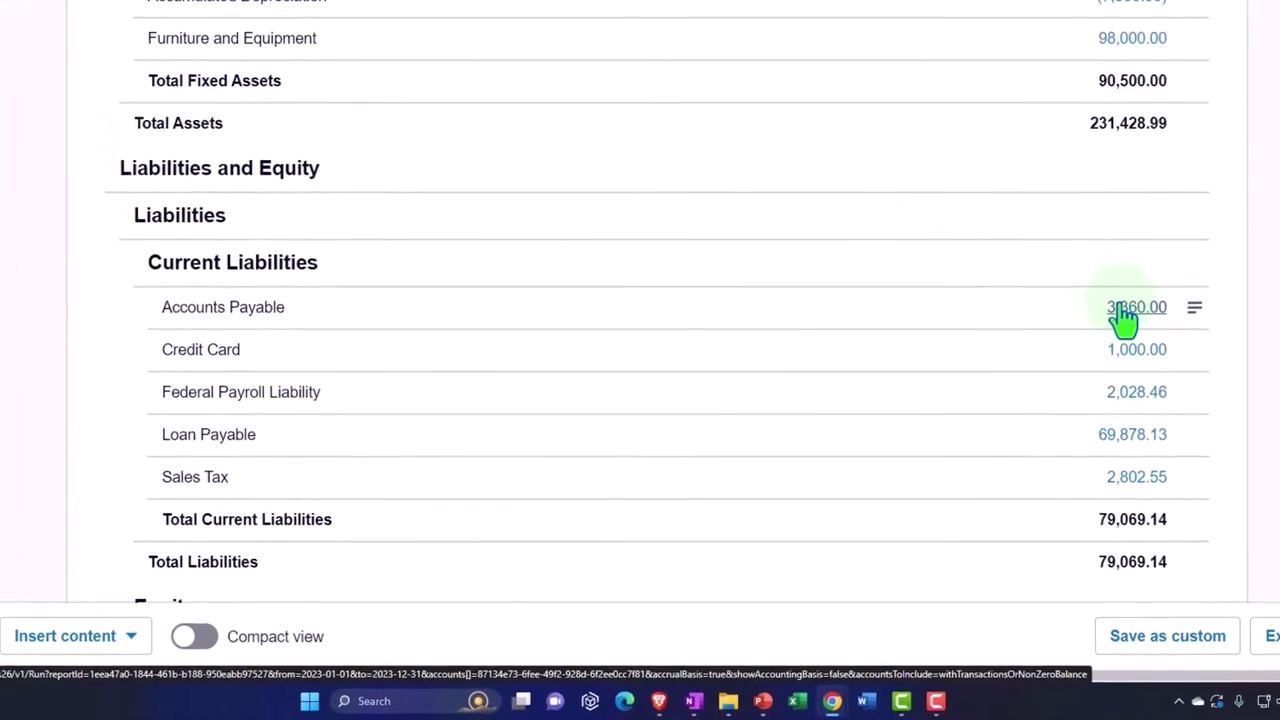
pyautogui.scroll(5, 1122, 315)
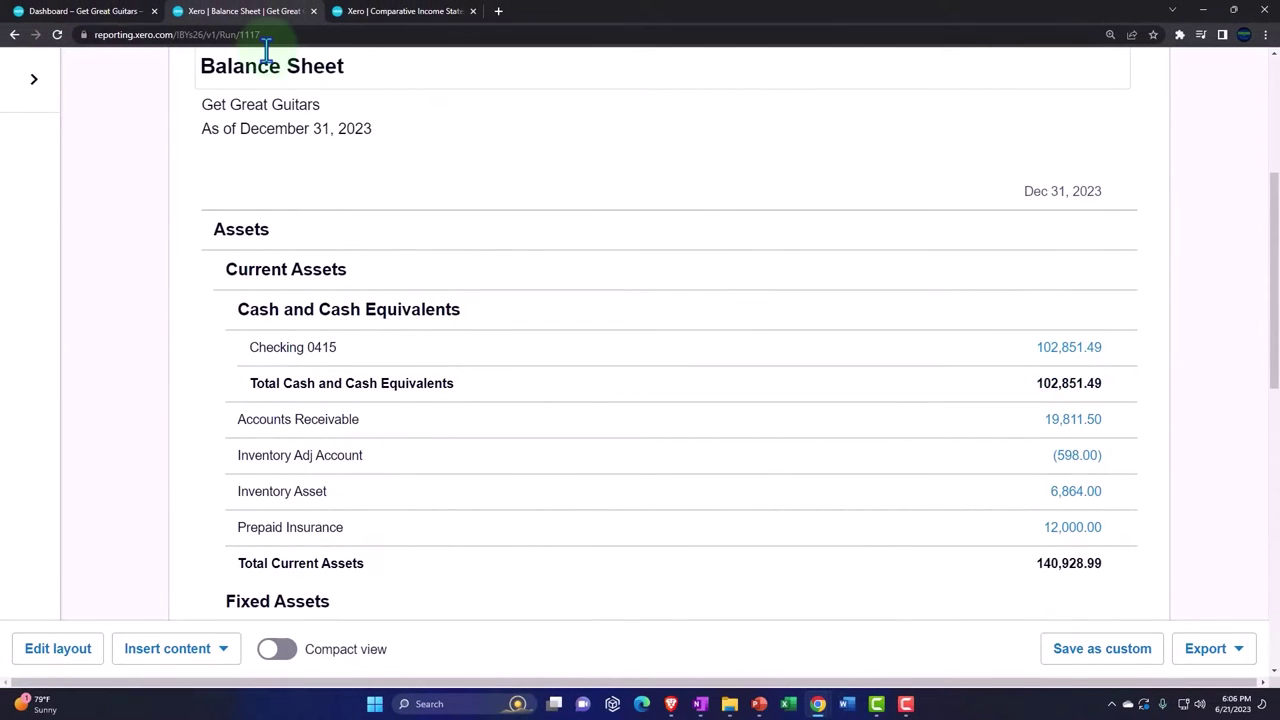
# From the dashboard browser tab, start a new Receive Money transaction for the Checking 0415 account
pyautogui.click(88, 12)
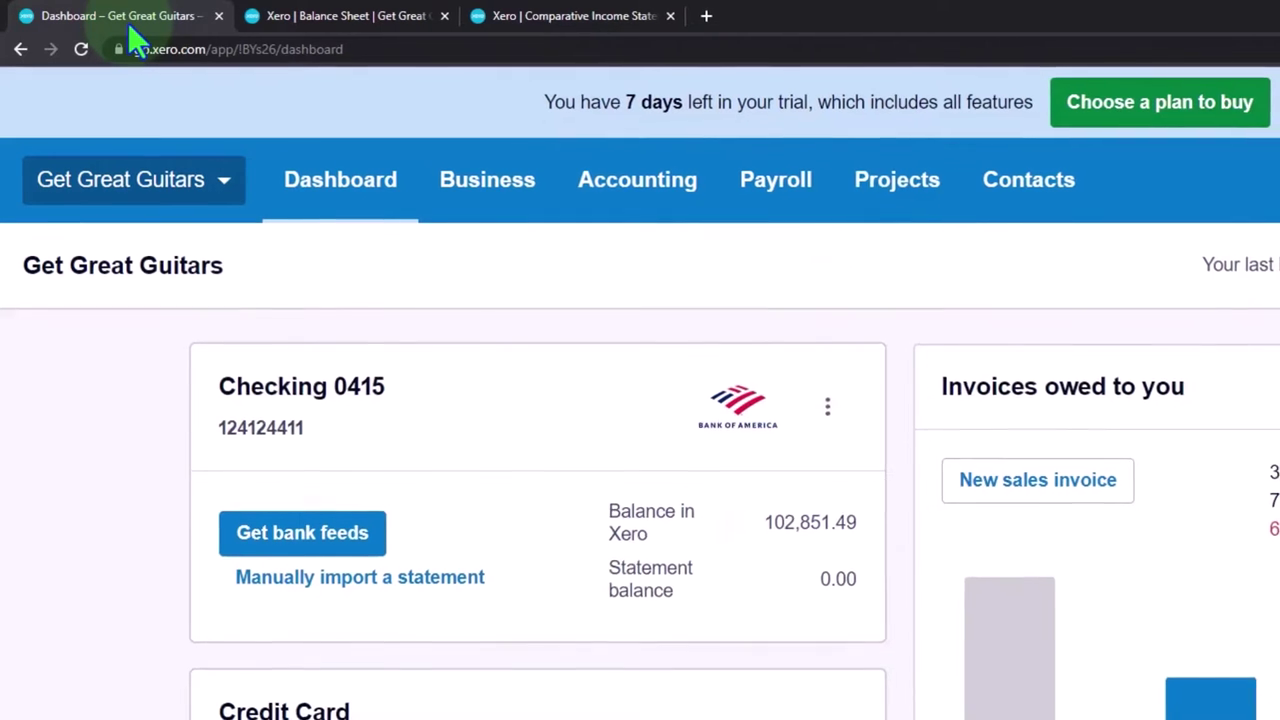
pyautogui.click(1238, 190)
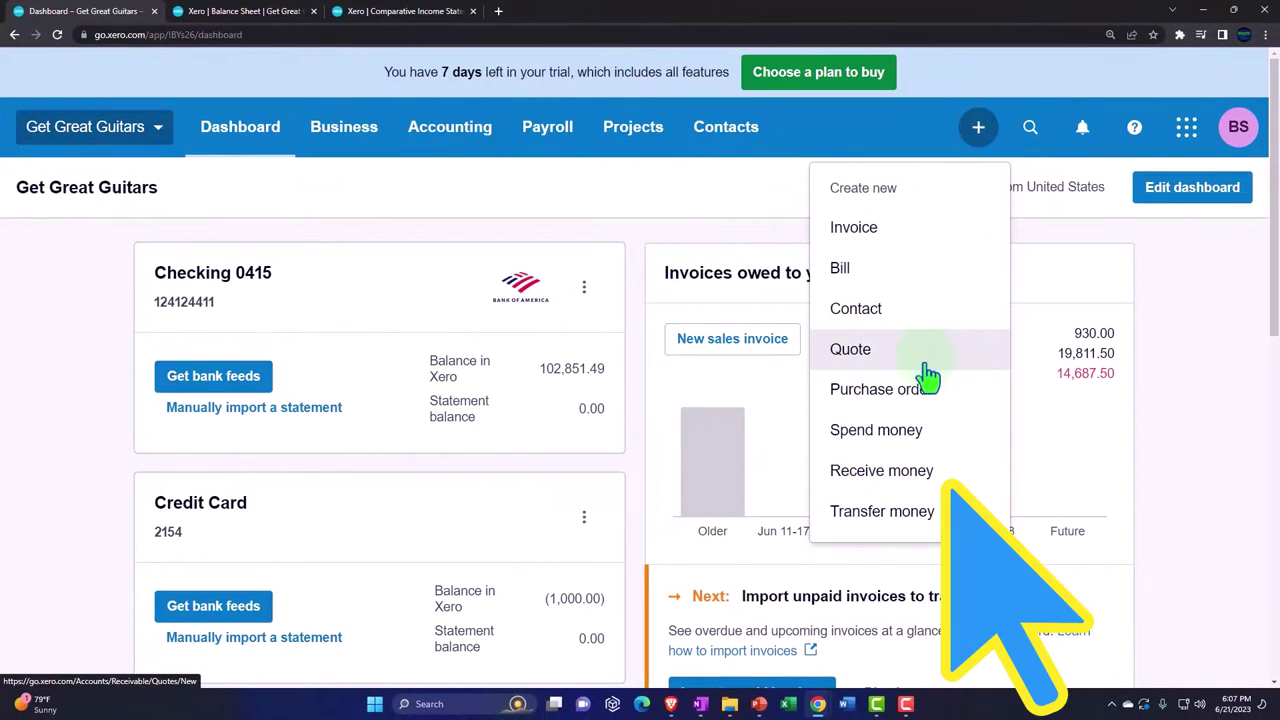
pyautogui.click(910, 472)
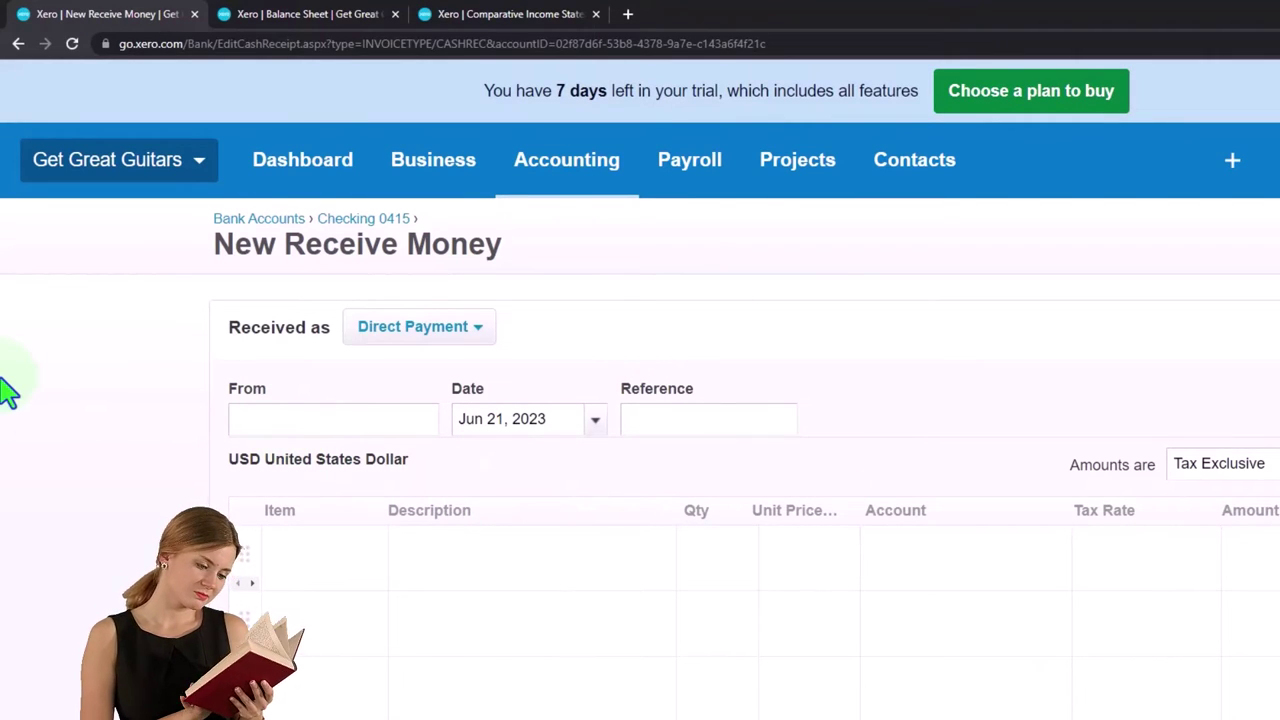
# Set the payer of the Receive Money transaction to the existing contact Sam The Guitar Man
pyautogui.write('Sam The Gui')
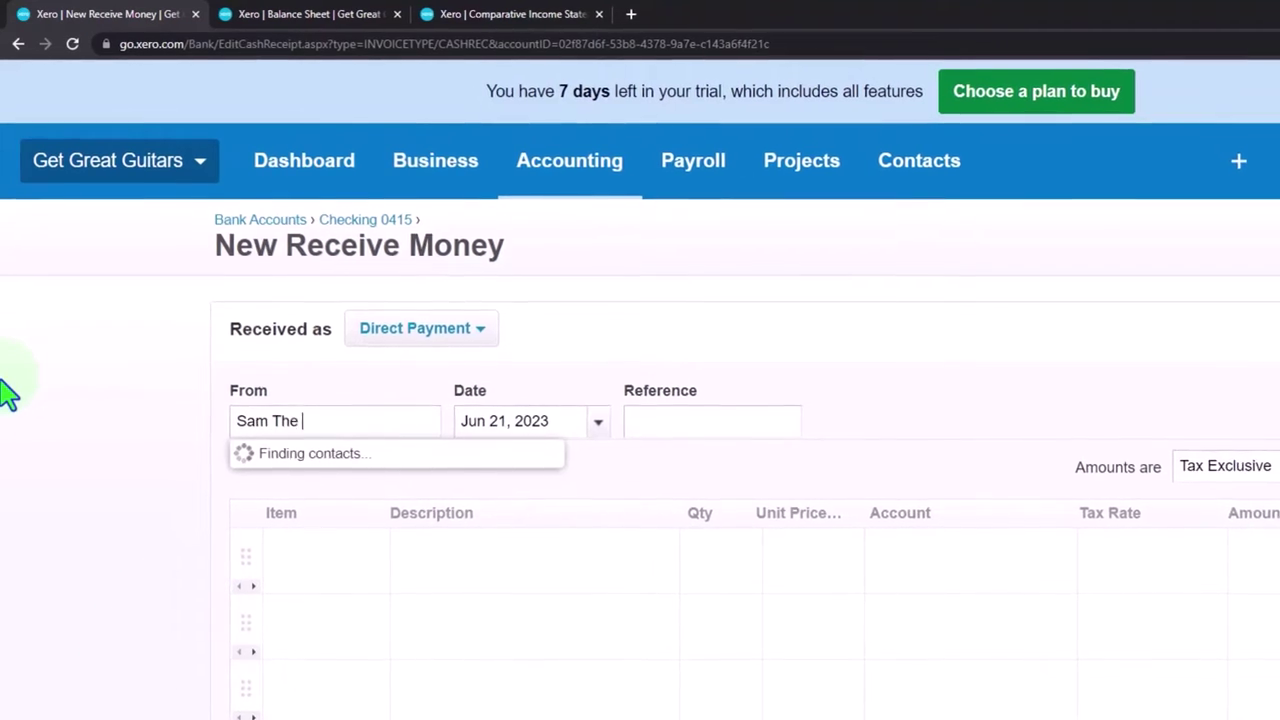
pyautogui.write('tar Ma')
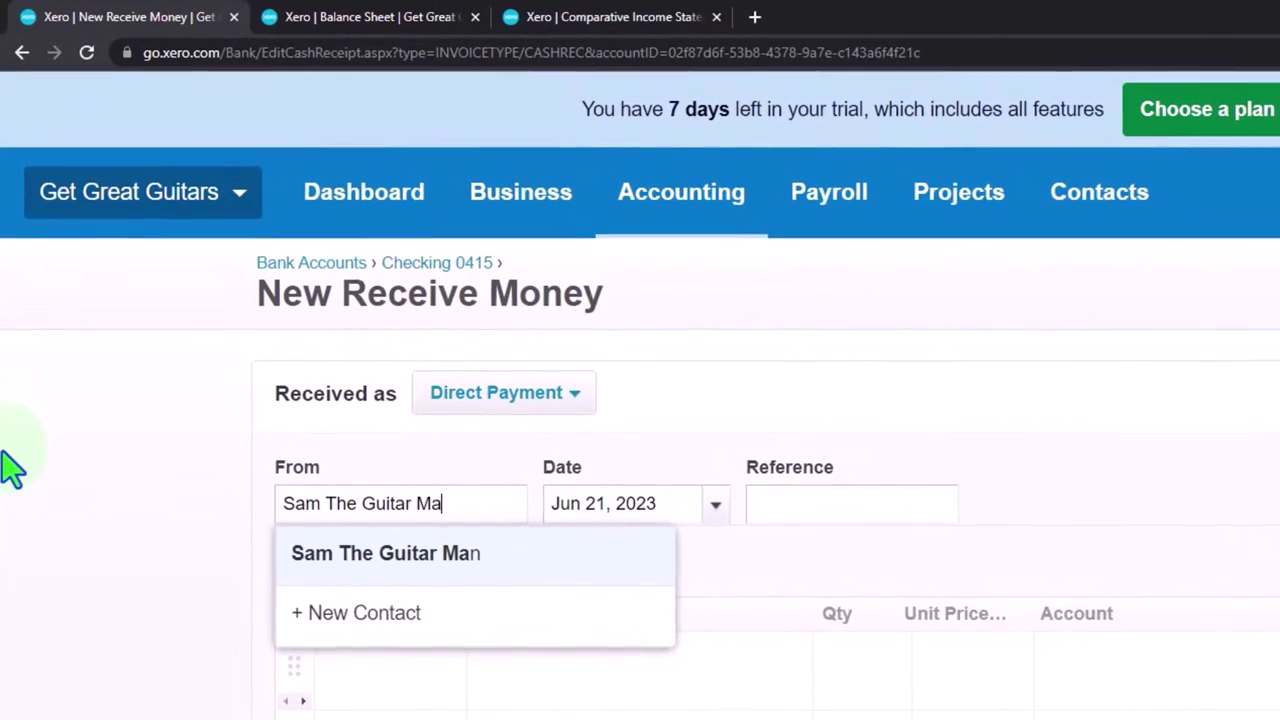
pyautogui.click(362, 556)
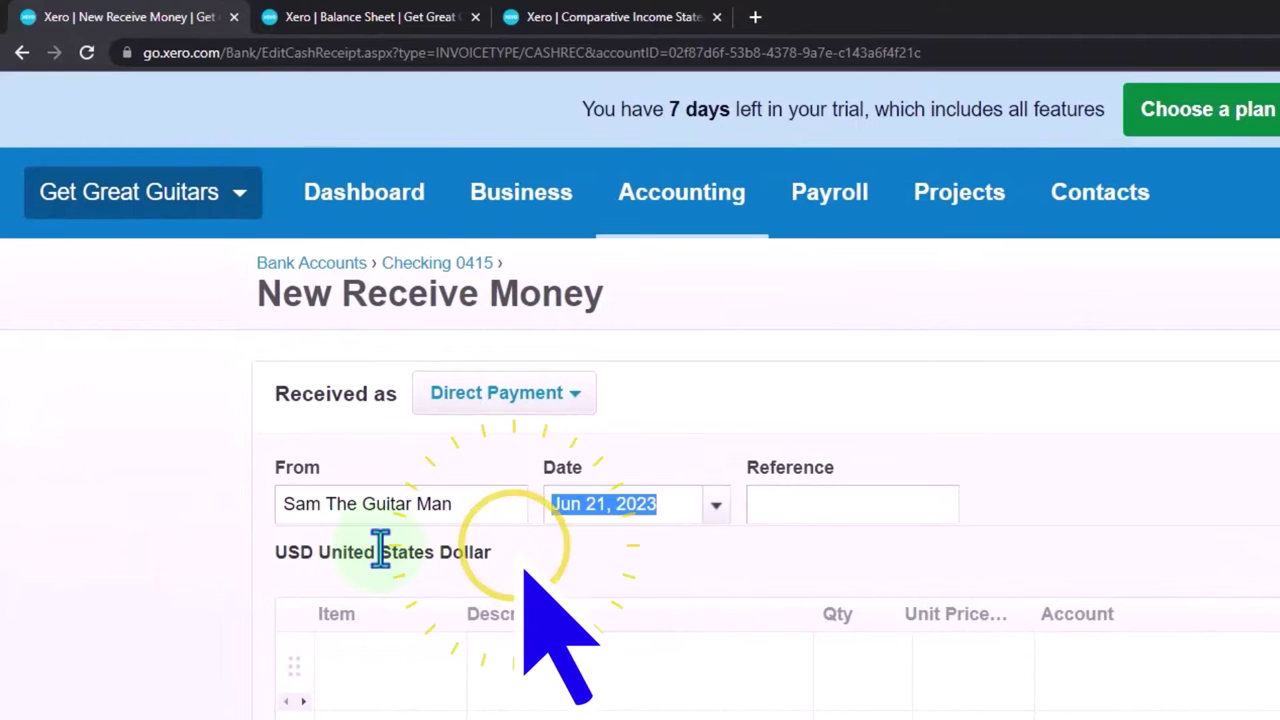
# Set the date of the Receive Money transaction to Feb 25, 2023
pyautogui.click(716, 506)
pyautogui.click(574, 538)
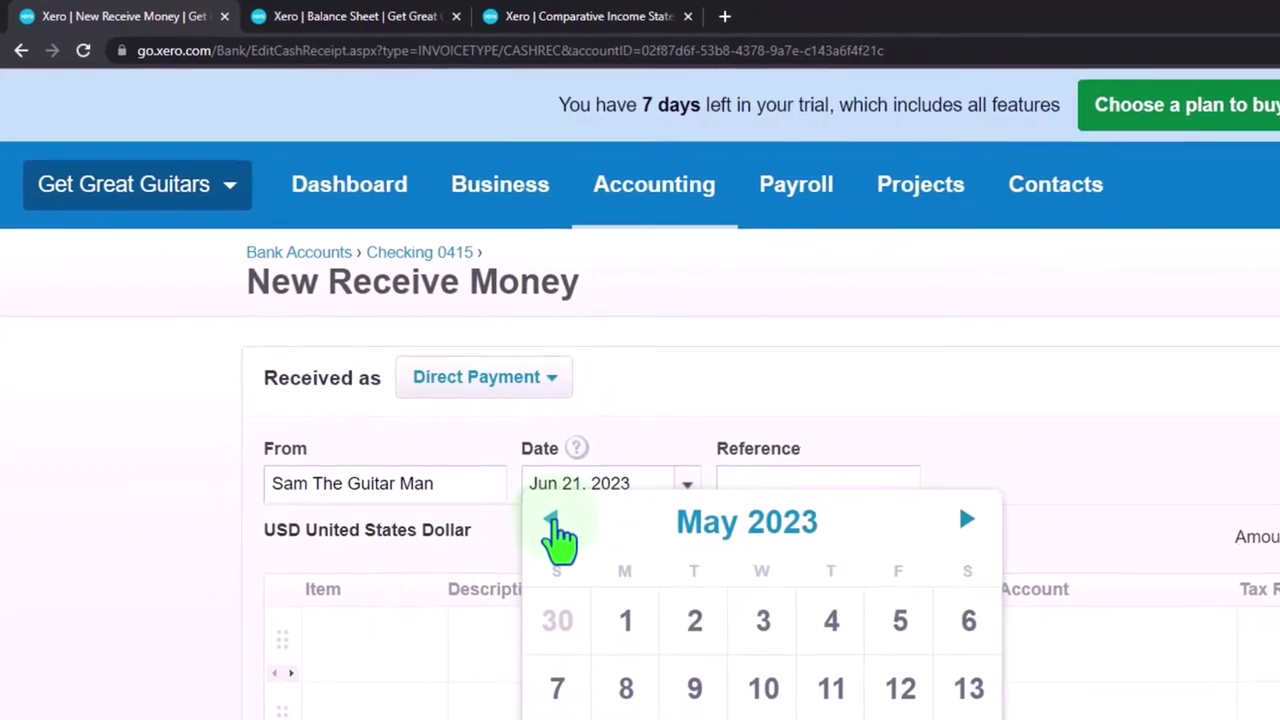
pyautogui.click(553, 525)
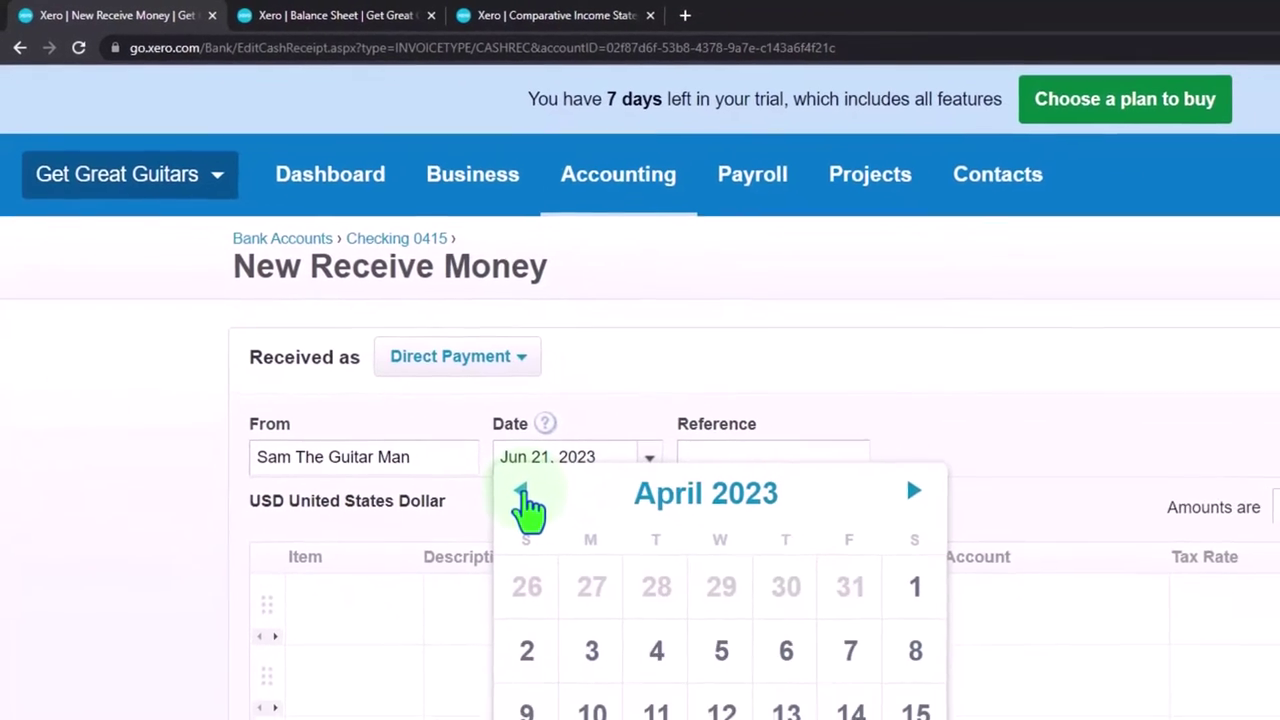
pyautogui.click(553, 525)
pyautogui.click(553, 525)
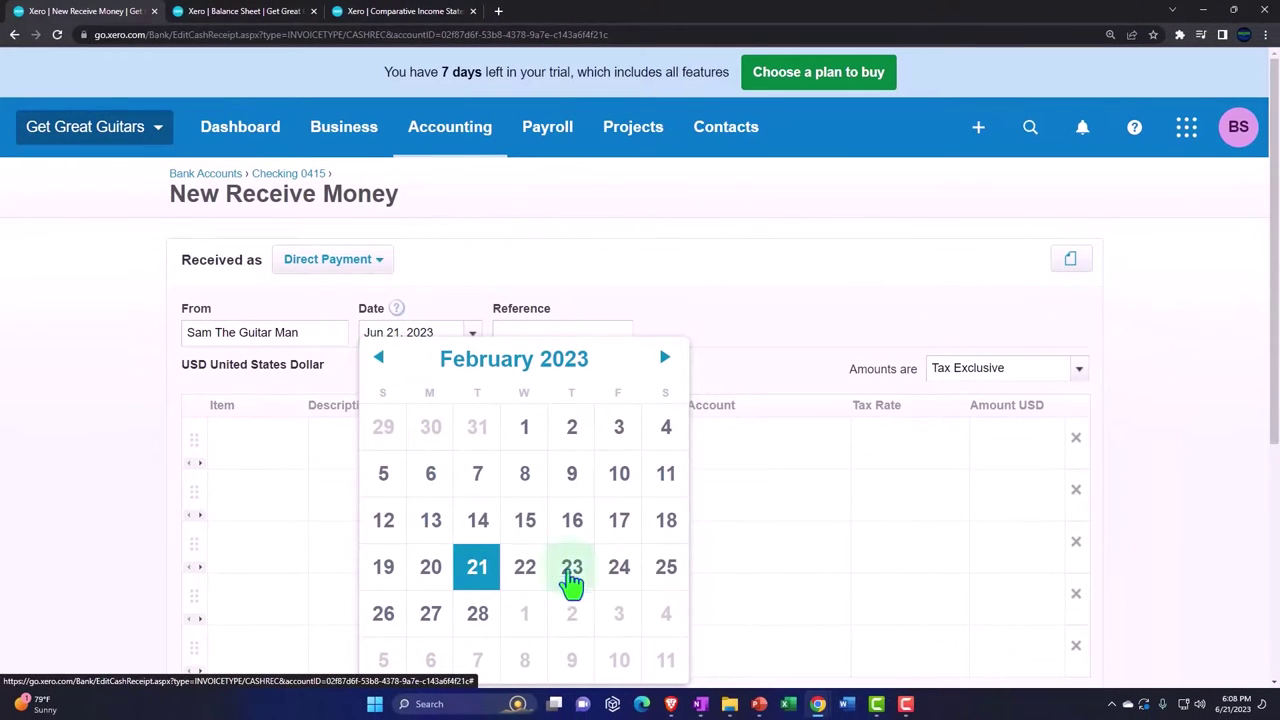
pyautogui.click(656, 570)
# Fill in the first line item with the description Down Payment, quantity 1.00 and unit price 250.00
pyautogui.press('Tab')
pyautogui.press('Tab')
pyautogui.press('Tab')
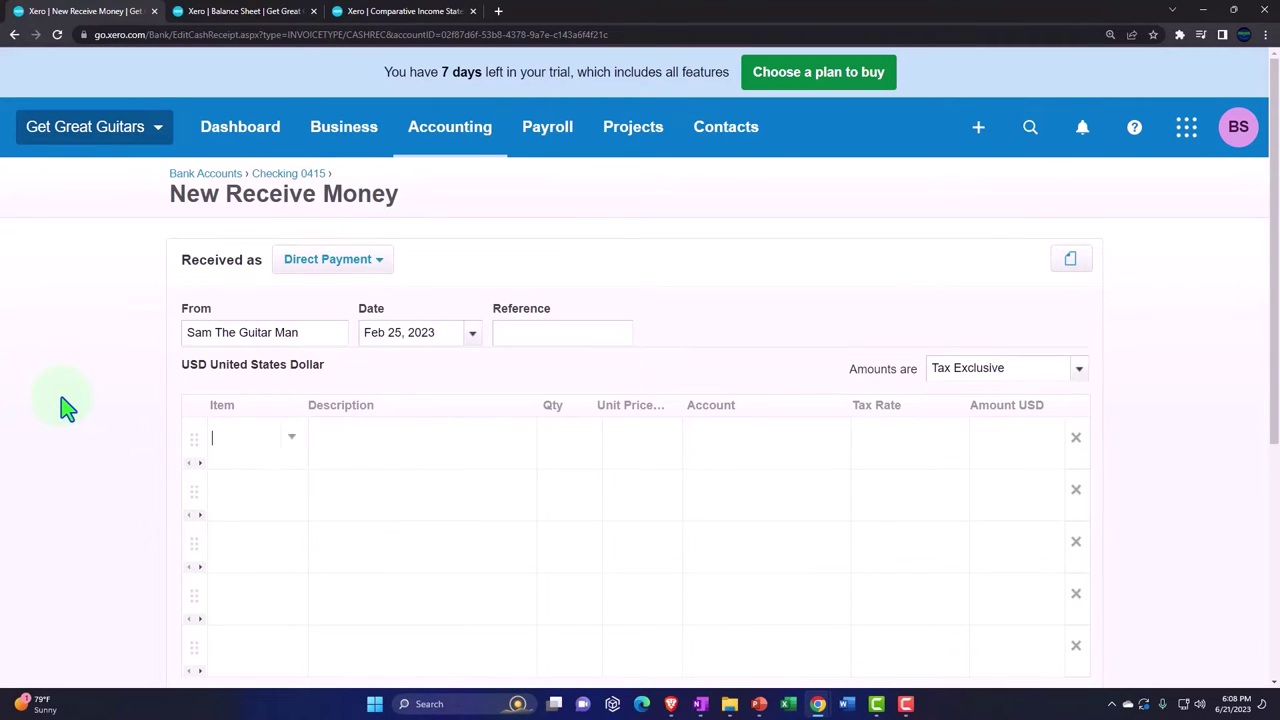
pyautogui.press('Tab')
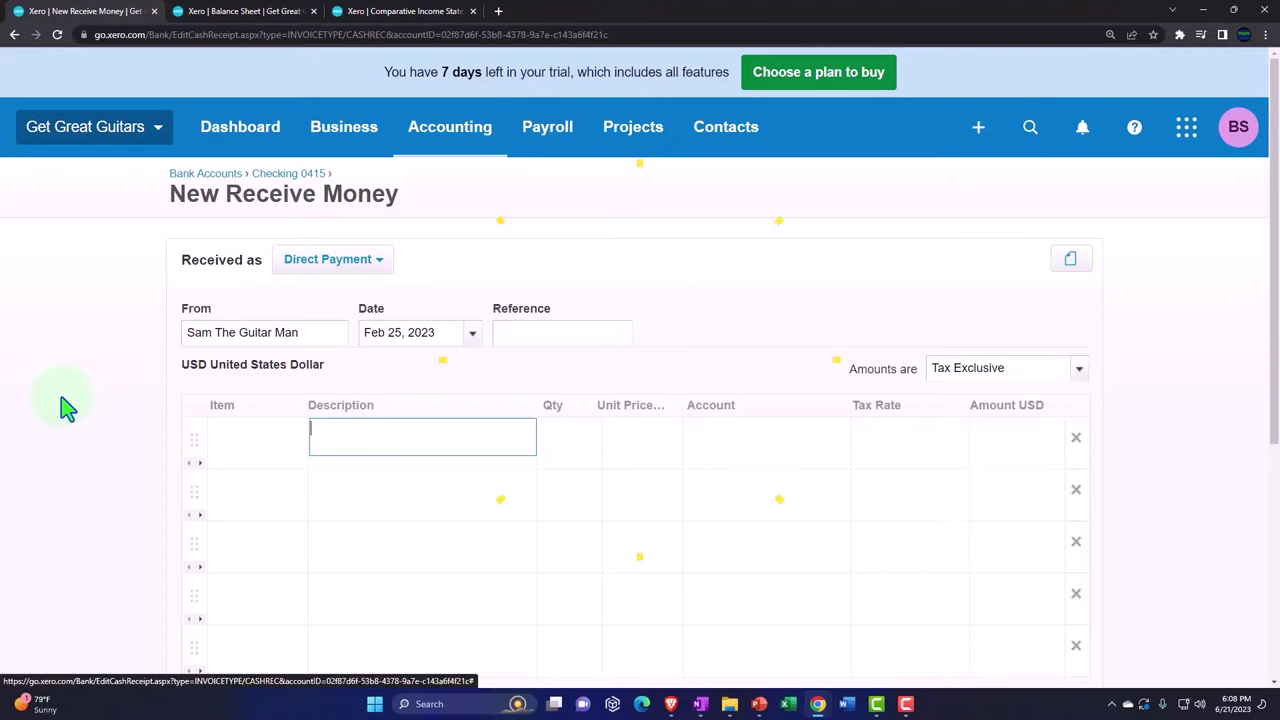
pyautogui.write('Down')
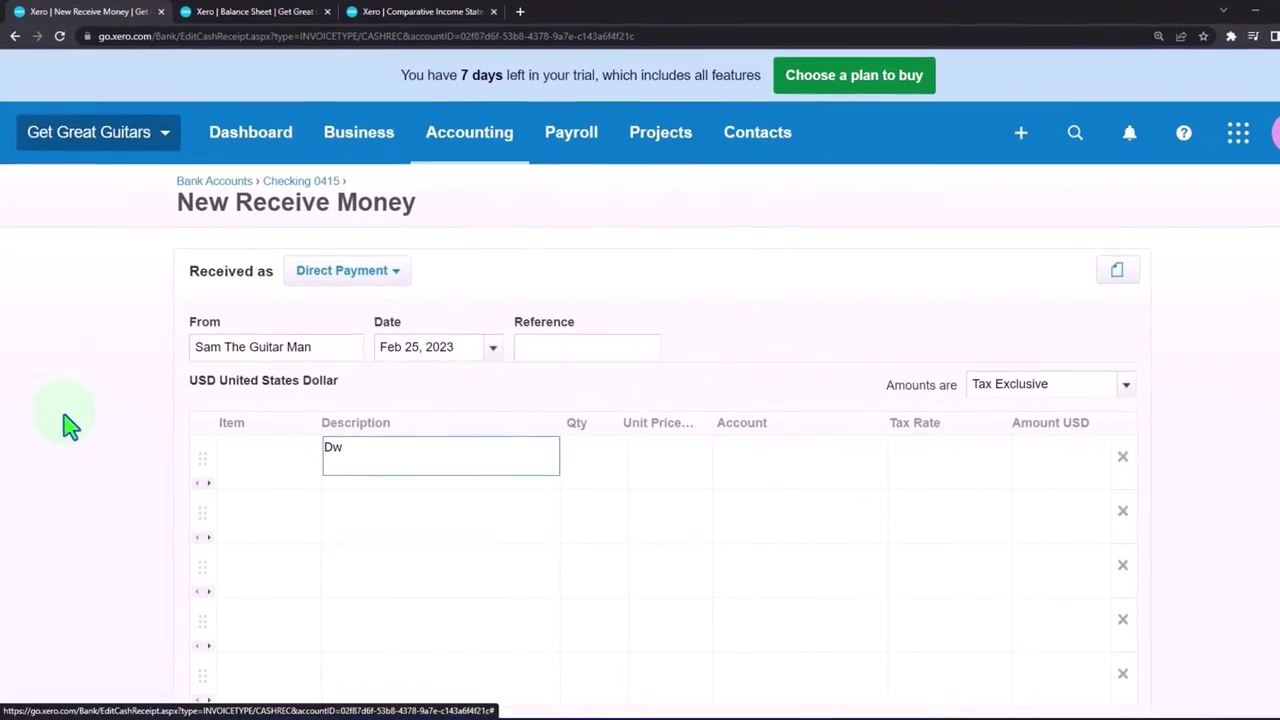
pyautogui.write(' Payment')
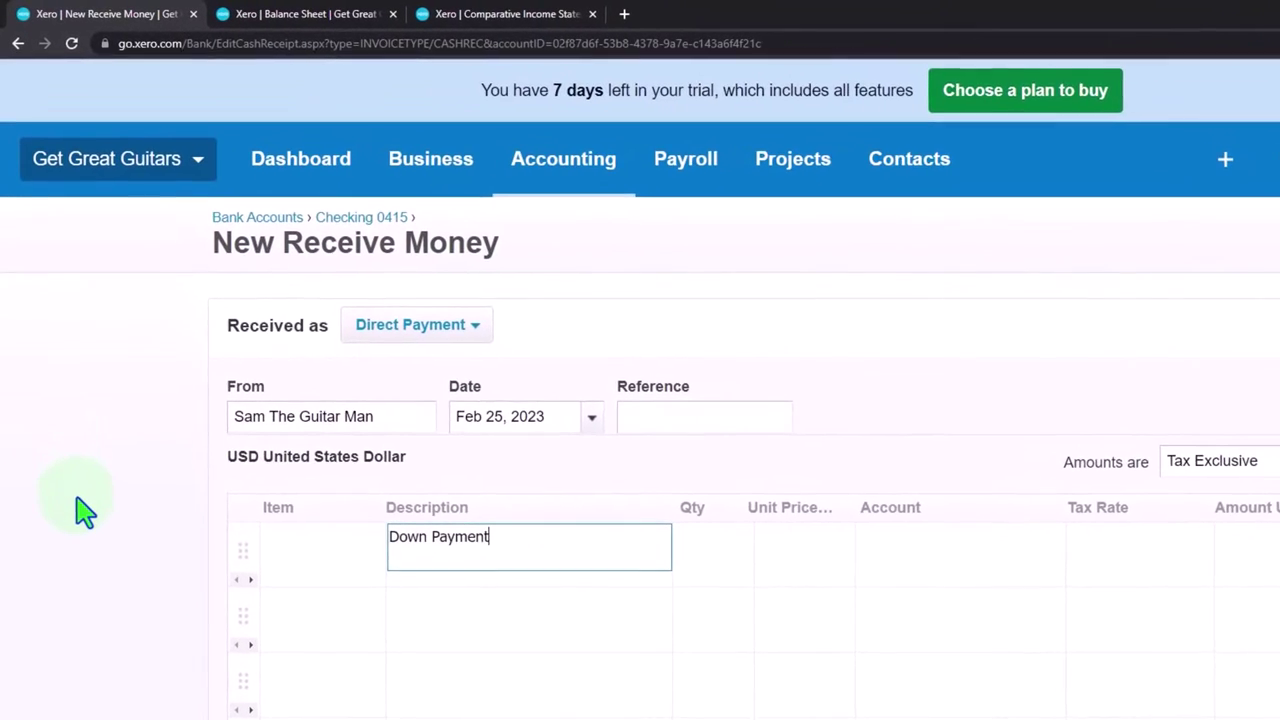
pyautogui.press('Tab')
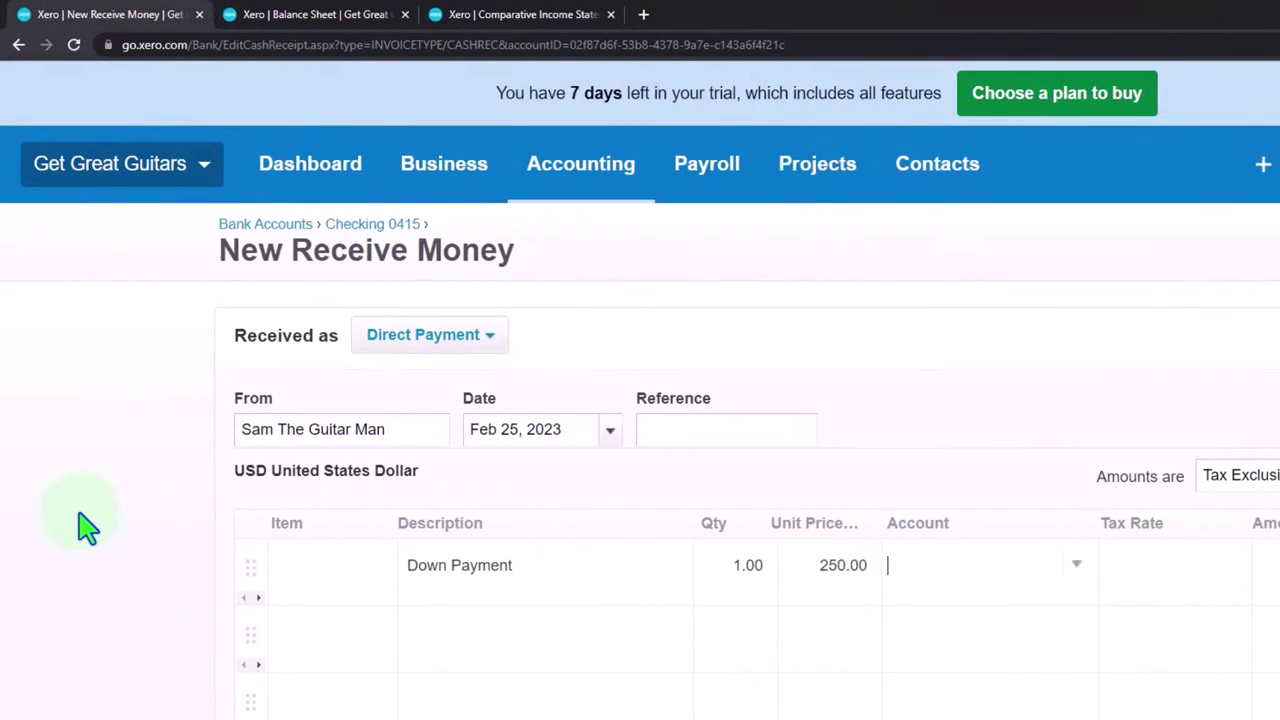
# Change how the money is received from a direct payment to Prepayment
pyautogui.click(471, 362)
pyautogui.click(424, 452)
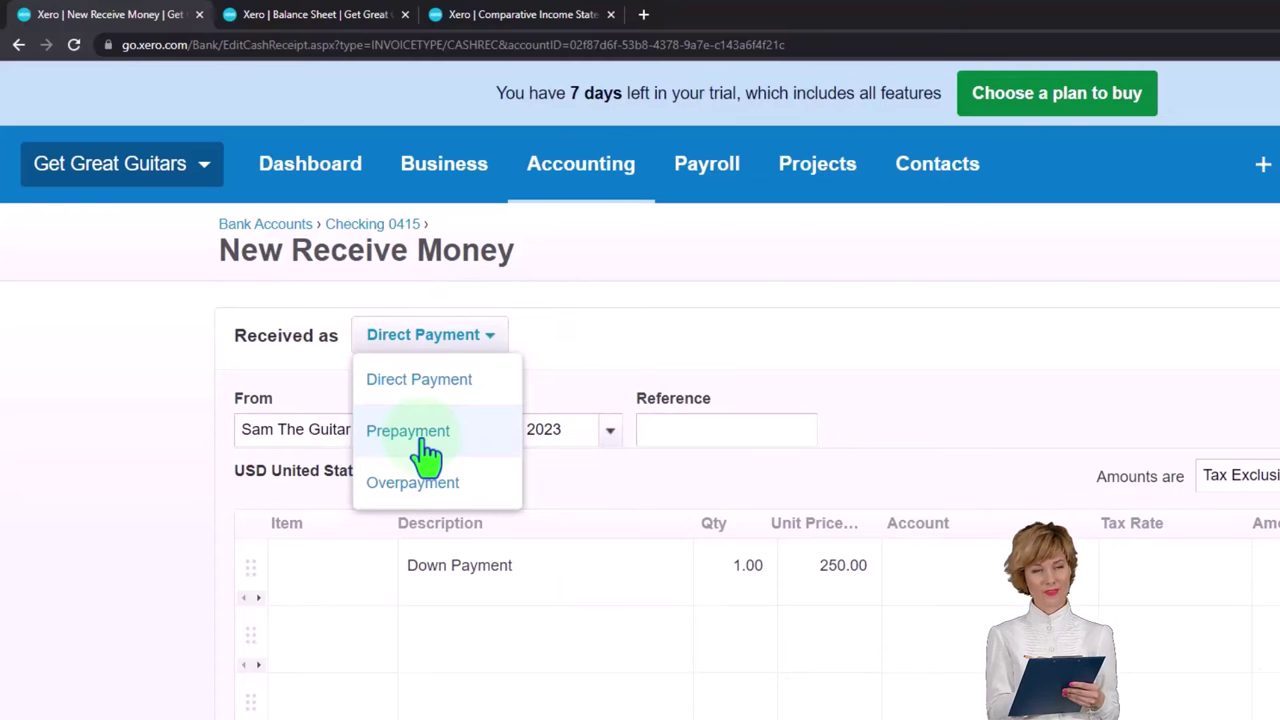
pyautogui.click(427, 455)
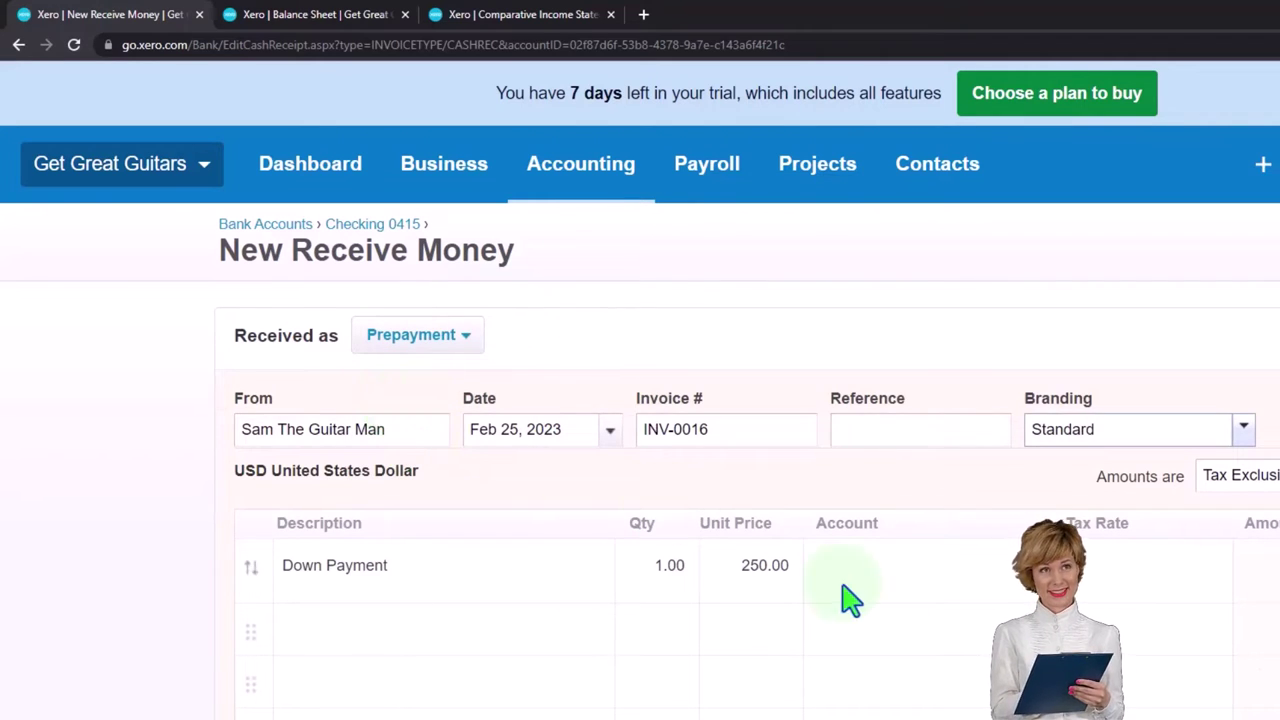
# Look through the existing accounts, especially the liabilities, for one that suits the Down Payment line
pyautogui.click(1022, 585)
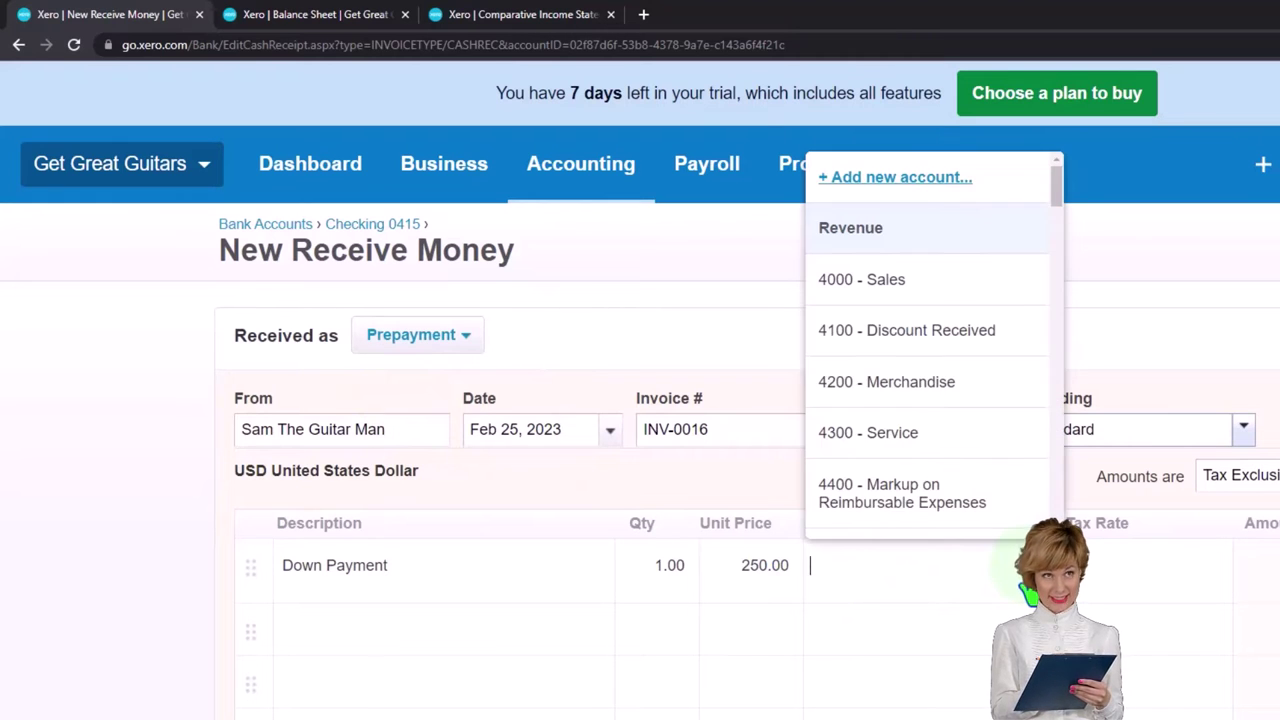
pyautogui.scroll(-7, 988, 400)
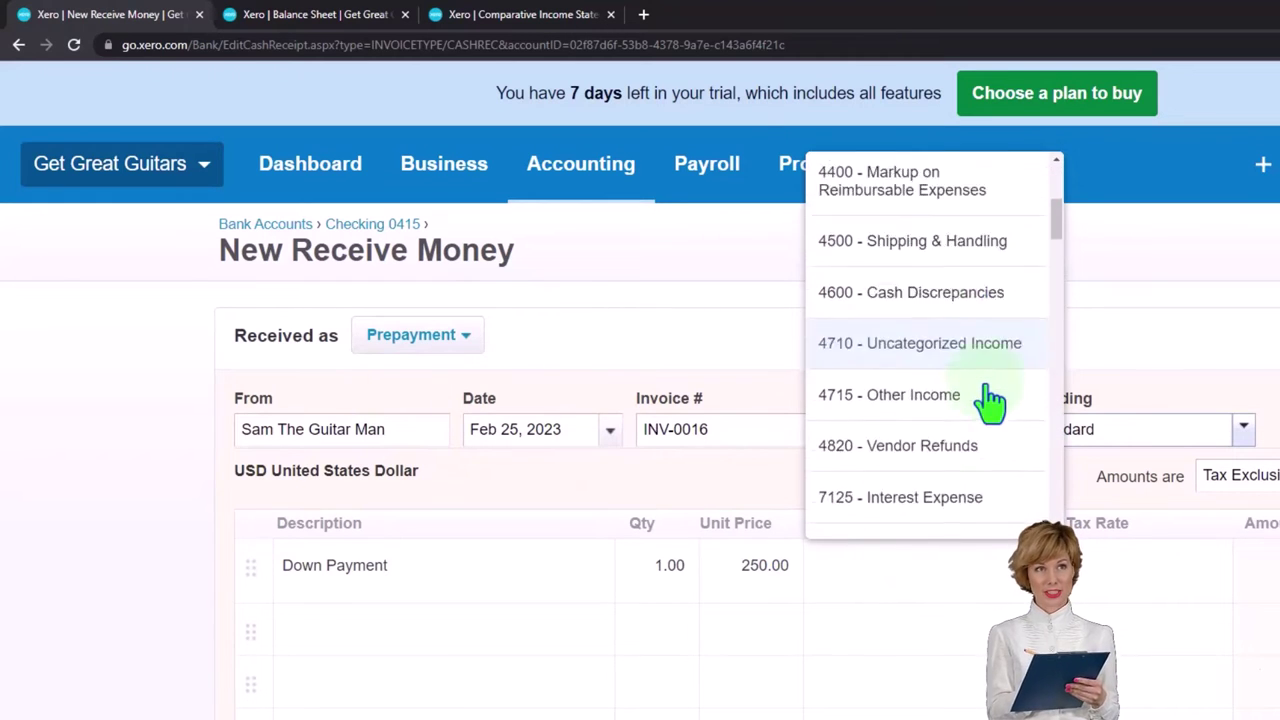
pyautogui.scroll(-3, 990, 400)
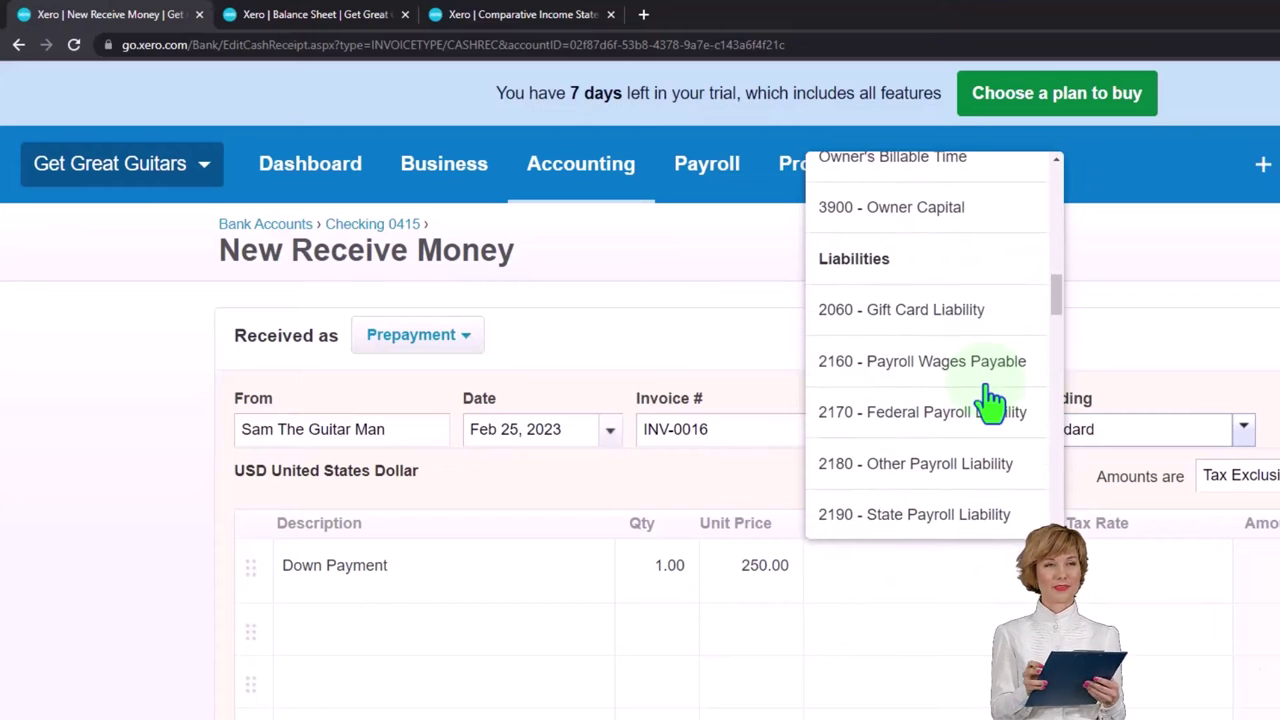
pyautogui.scroll(-3, 985, 418)
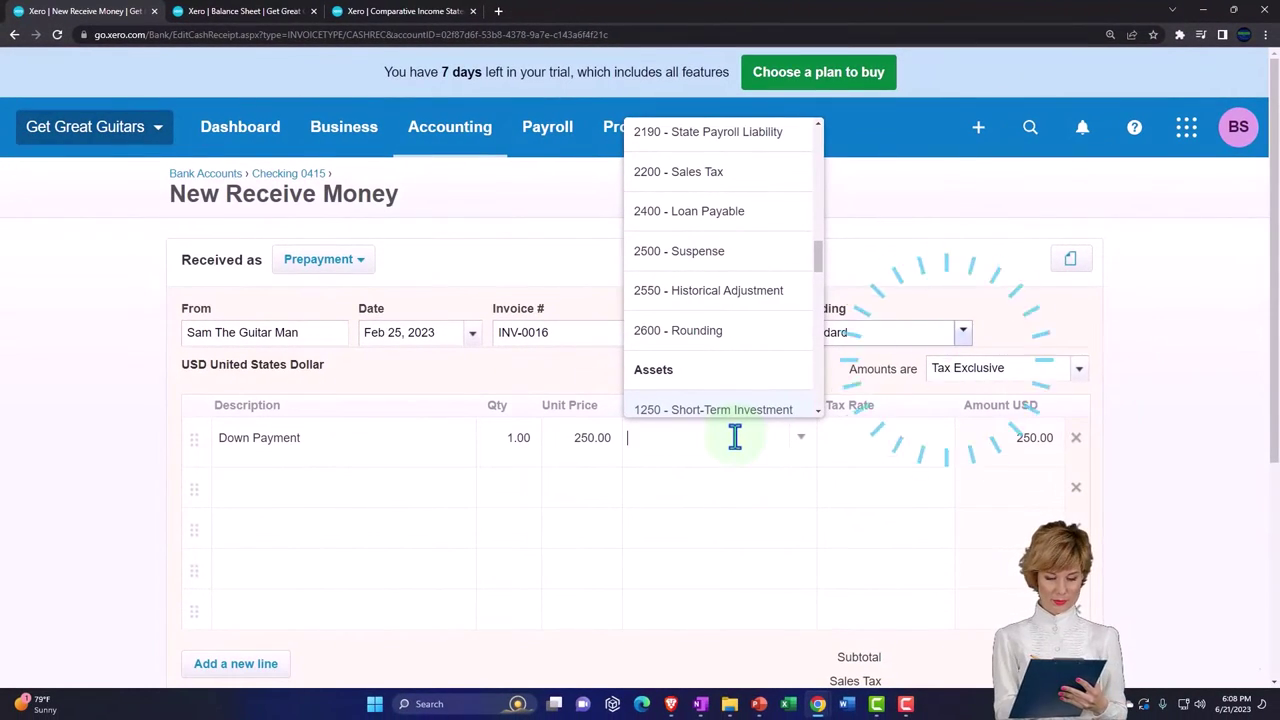
pyautogui.scroll(5, 726, 371)
pyautogui.scroll(5, 726, 371)
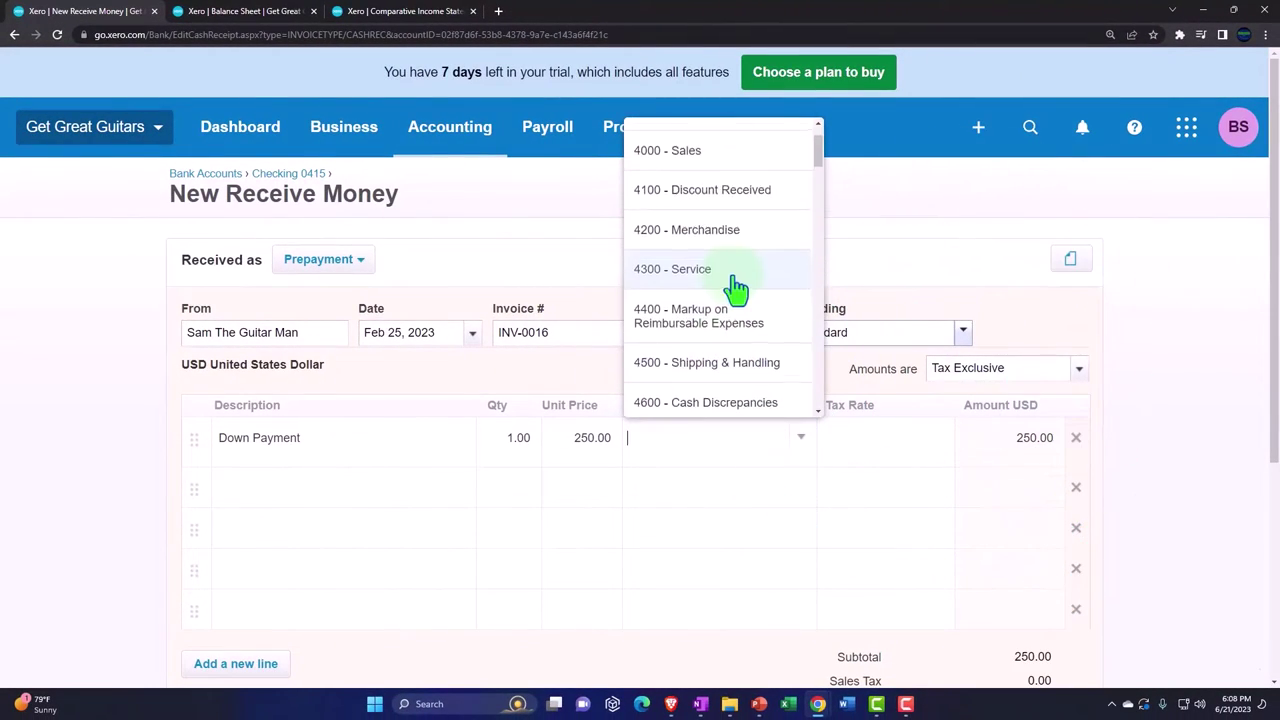
pyautogui.click(690, 140)
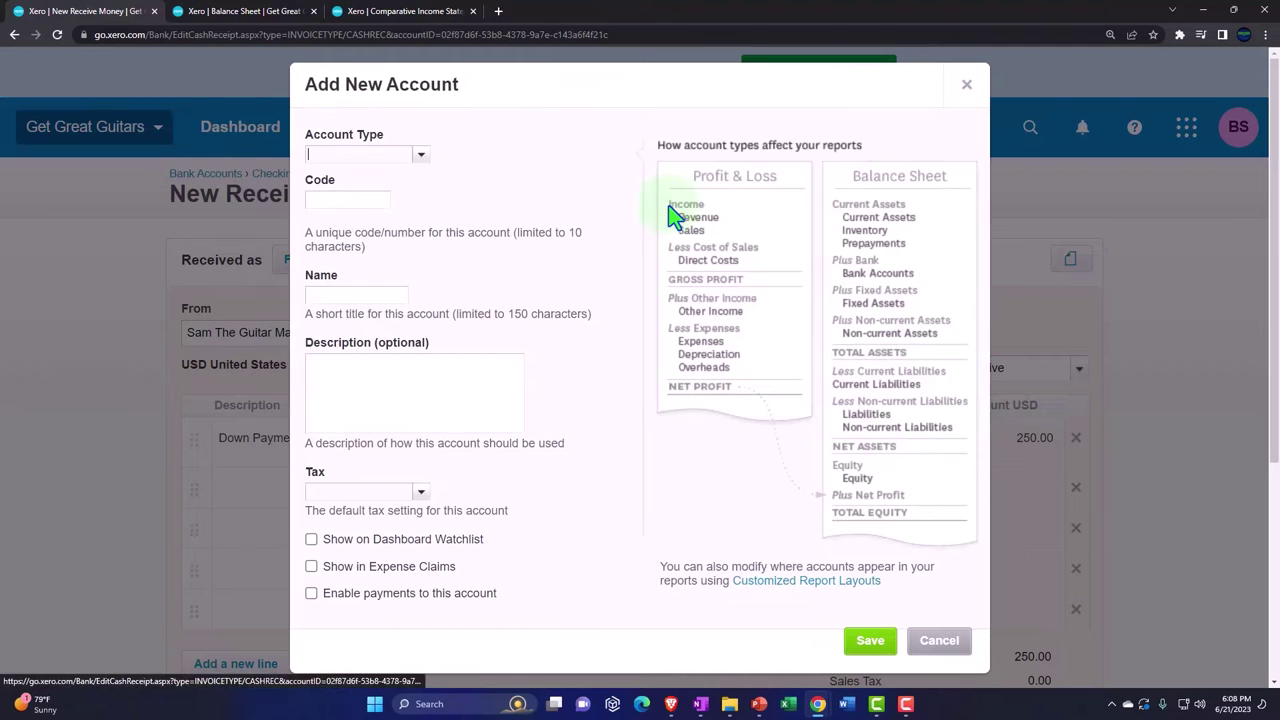
pyautogui.click(966, 88)
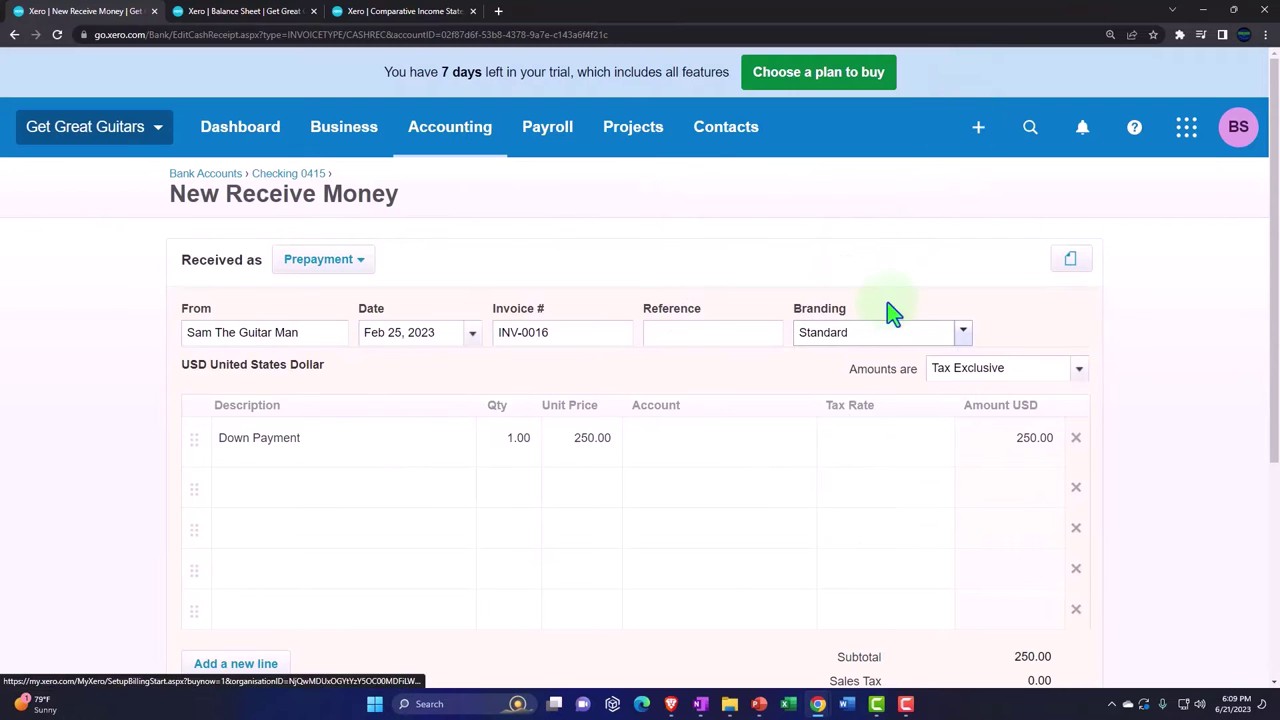
pyautogui.click(801, 440)
pyautogui.scroll(-5, 751, 300)
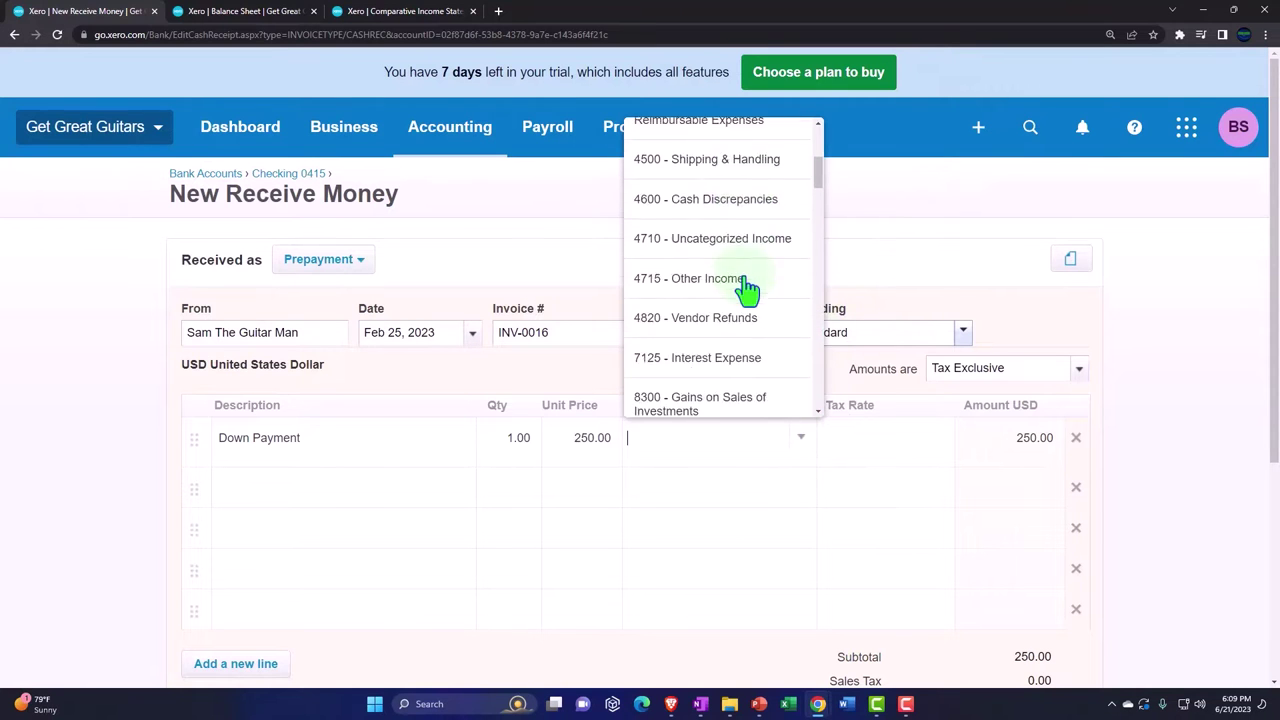
pyautogui.scroll(-5, 748, 290)
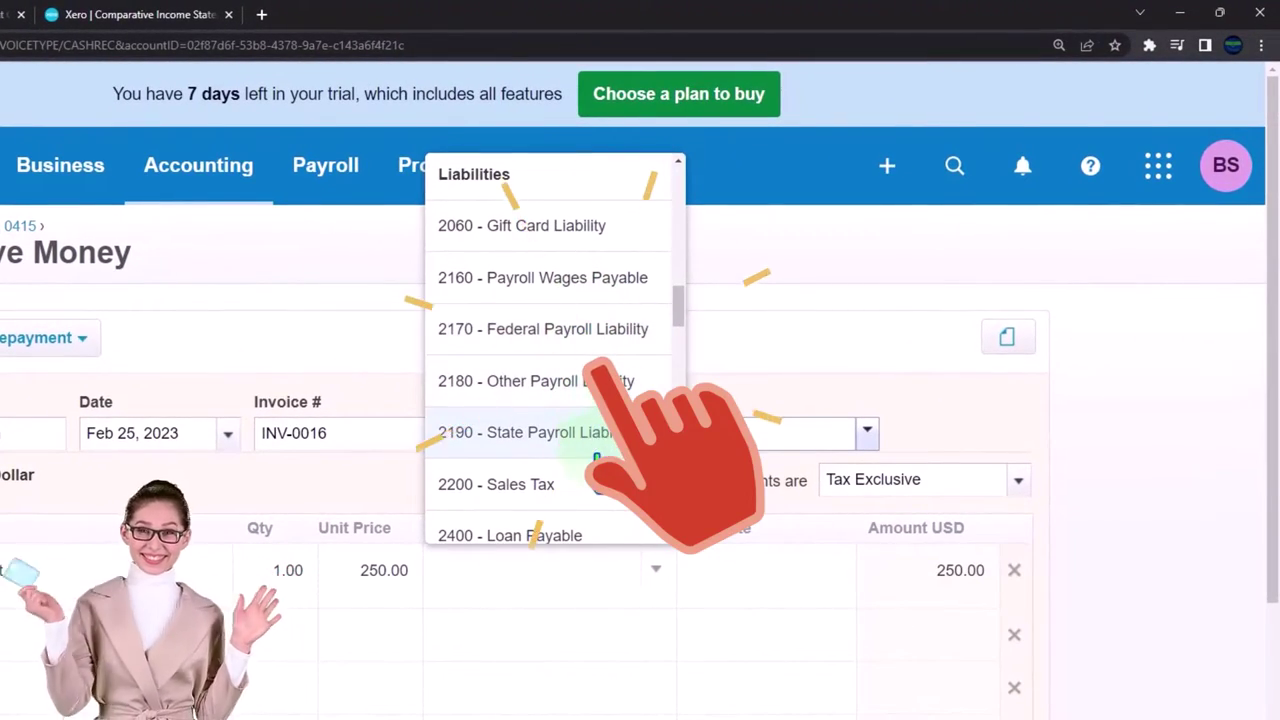
pyautogui.scroll(-1, 595, 495)
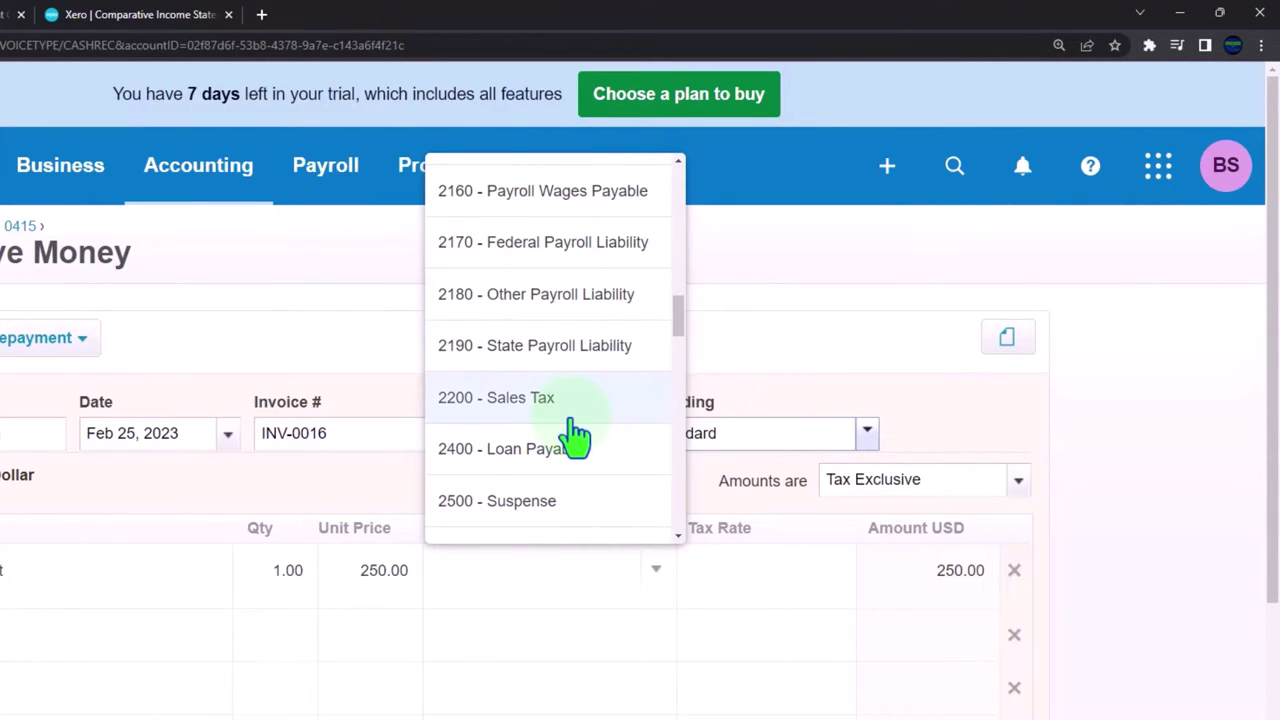
pyautogui.click(778, 228)
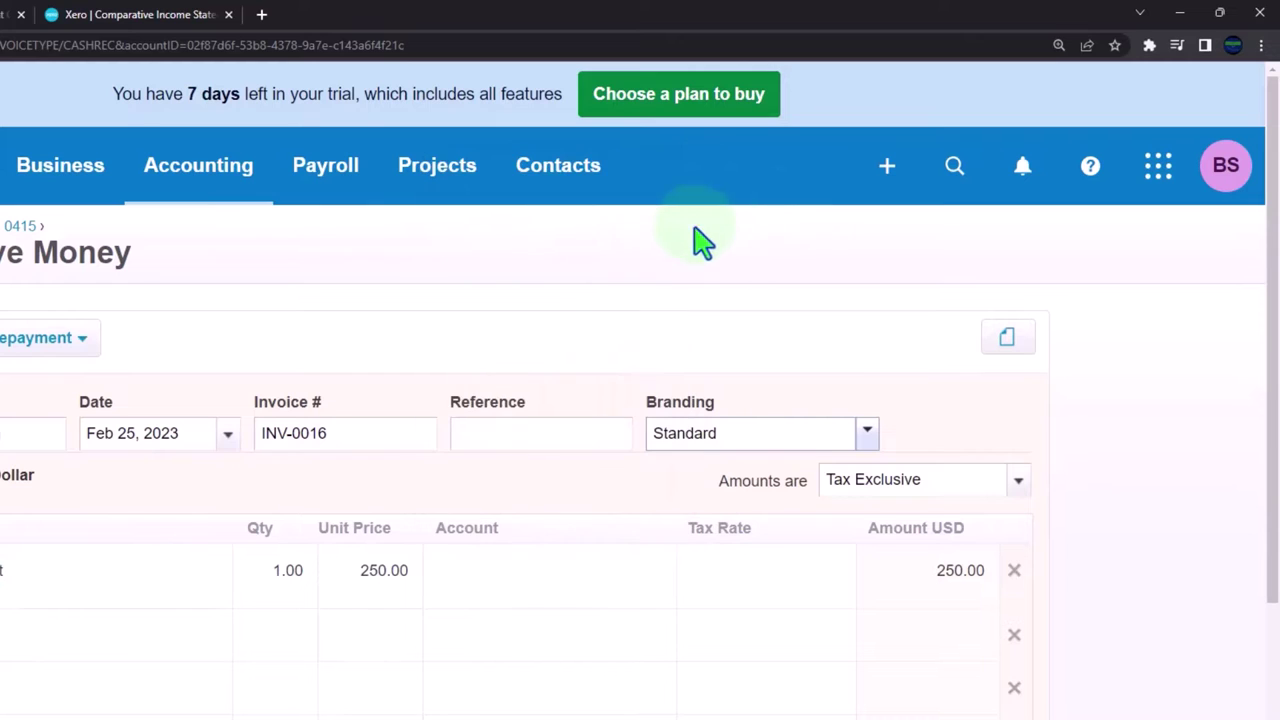
# Start a new account from the Down Payment line with code 2250 and account type Current Liability
pyautogui.click(620, 568)
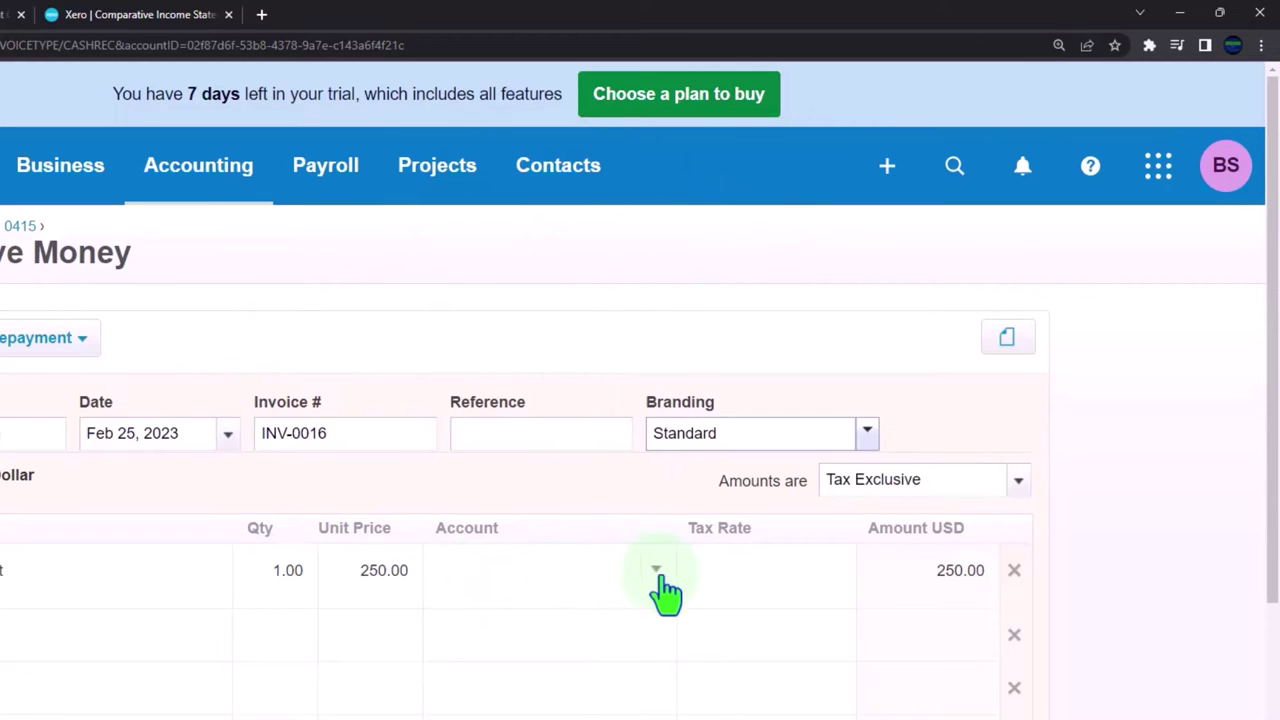
pyautogui.click(657, 572)
pyautogui.click(518, 180)
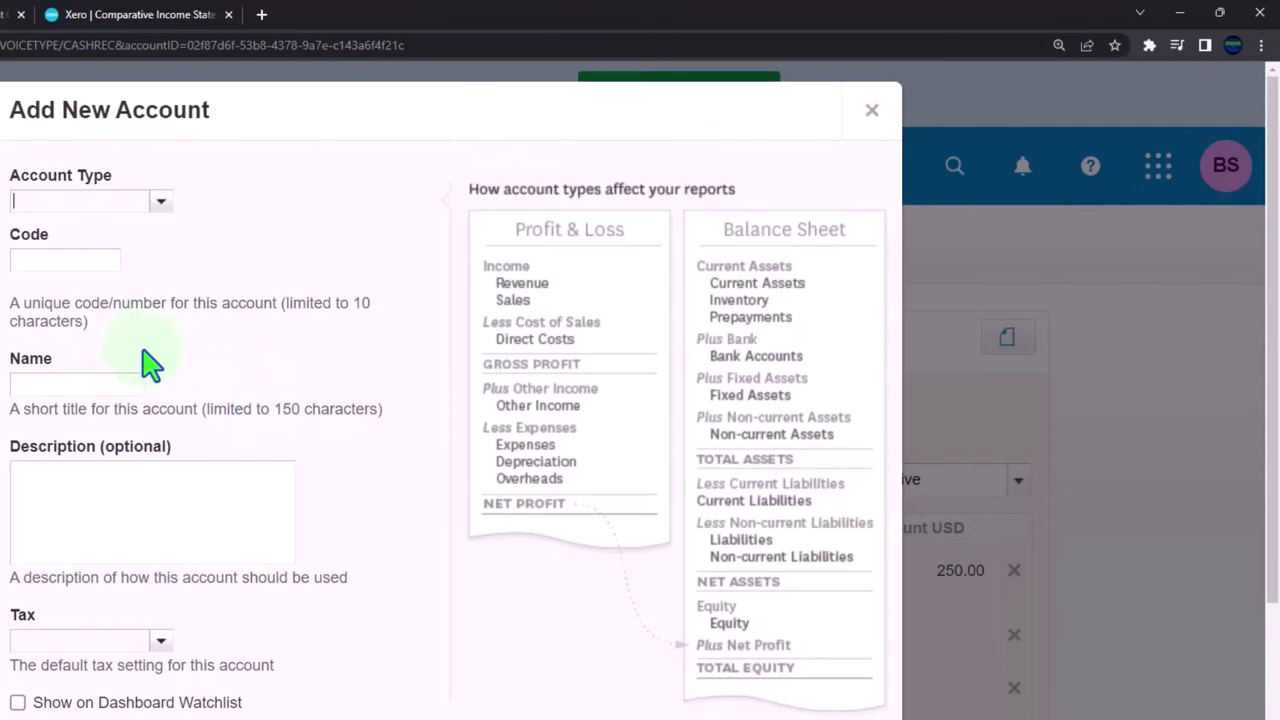
pyautogui.click(65, 252)
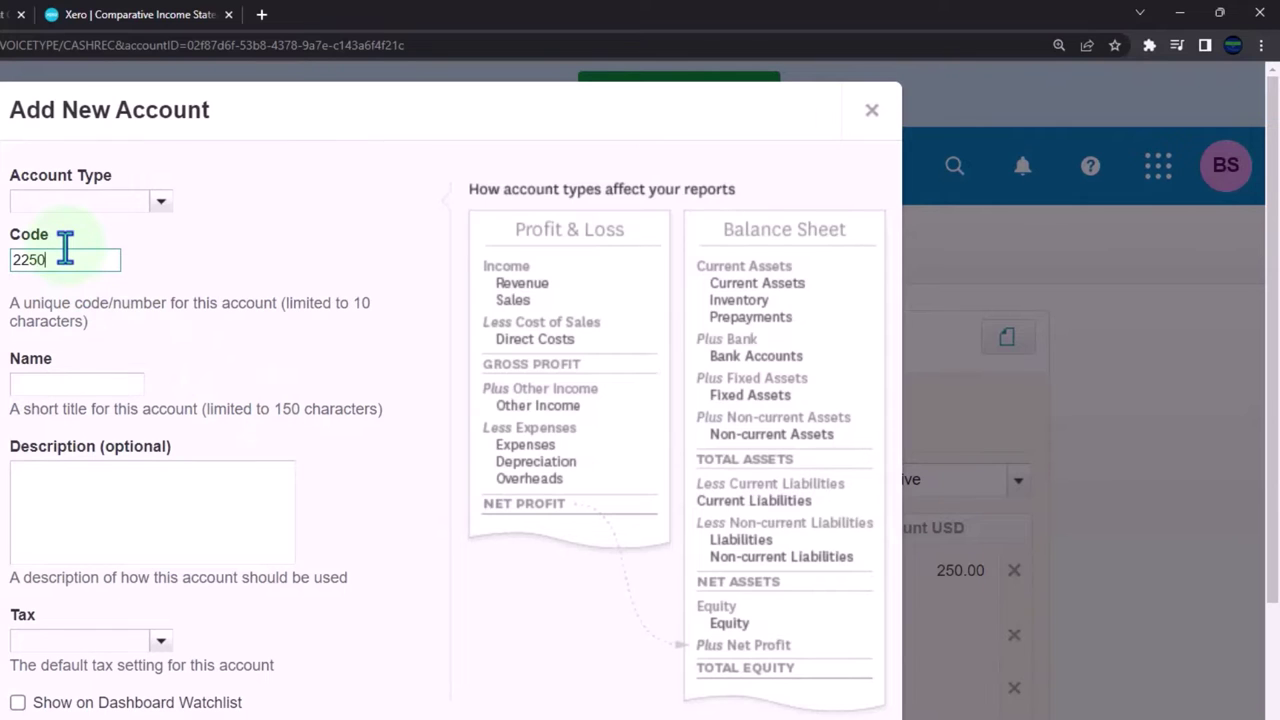
pyautogui.press('Tab')
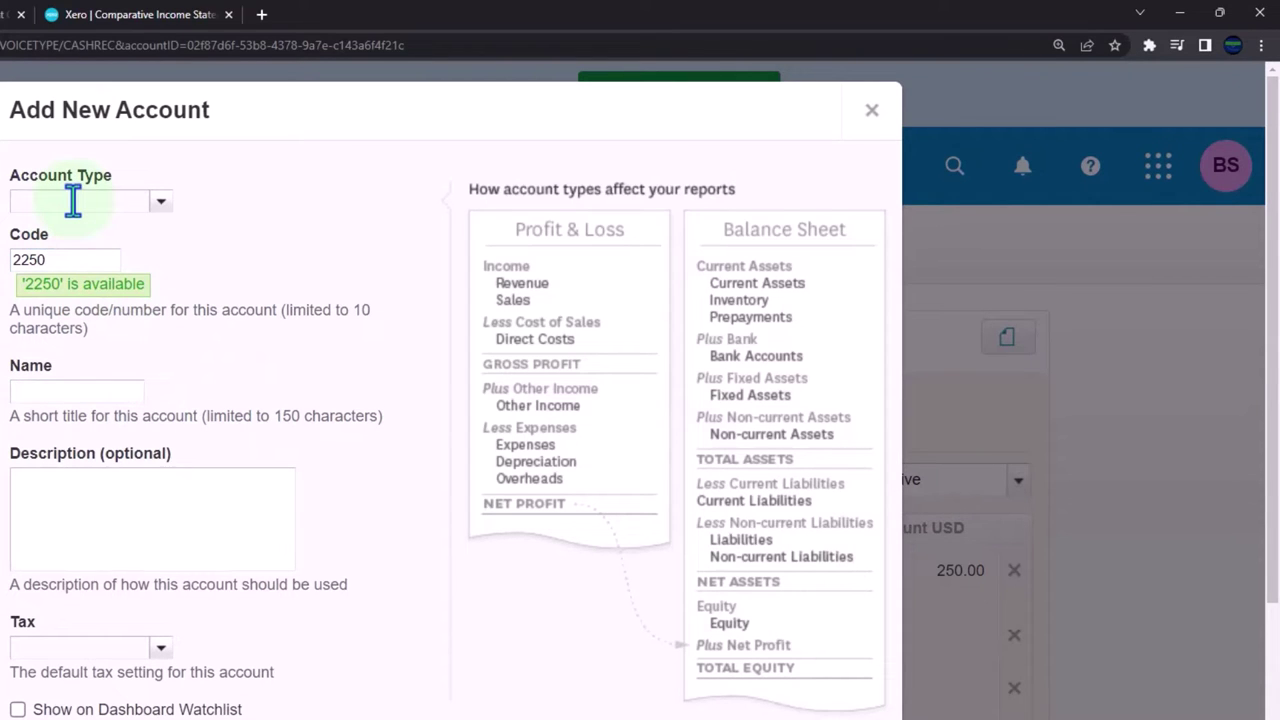
pyautogui.click(158, 202)
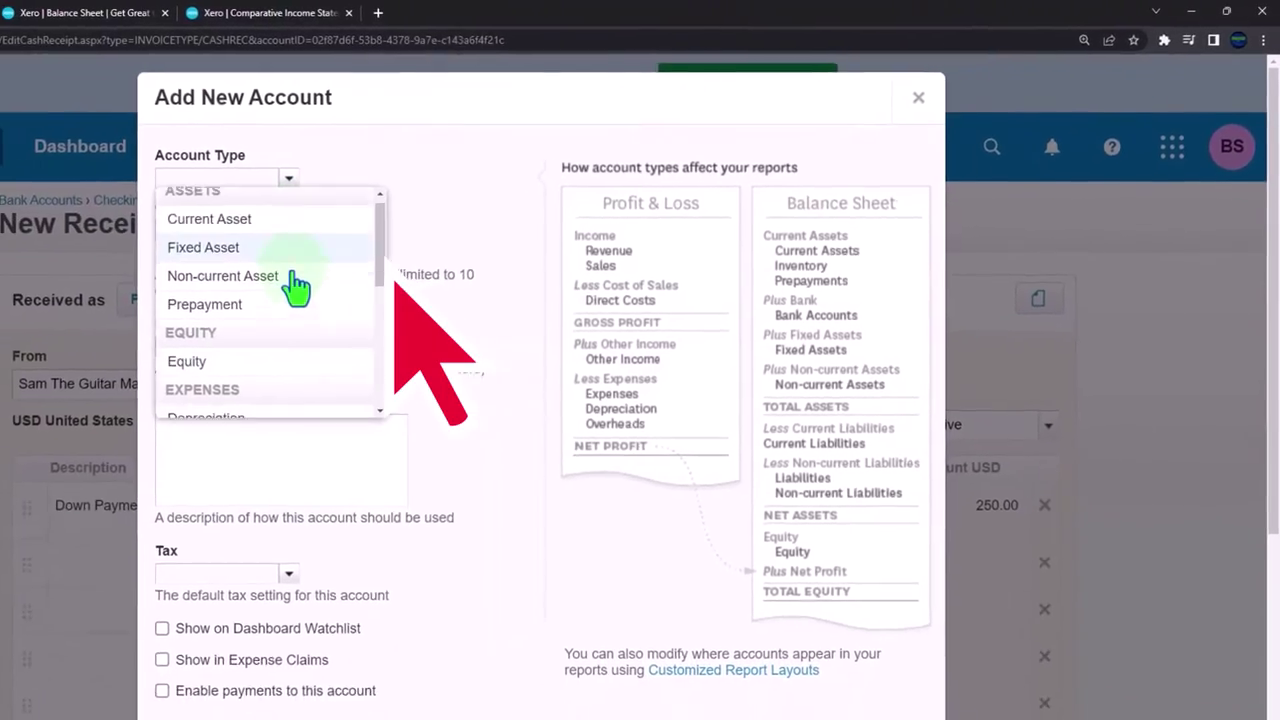
pyautogui.scroll(-5, 297, 285)
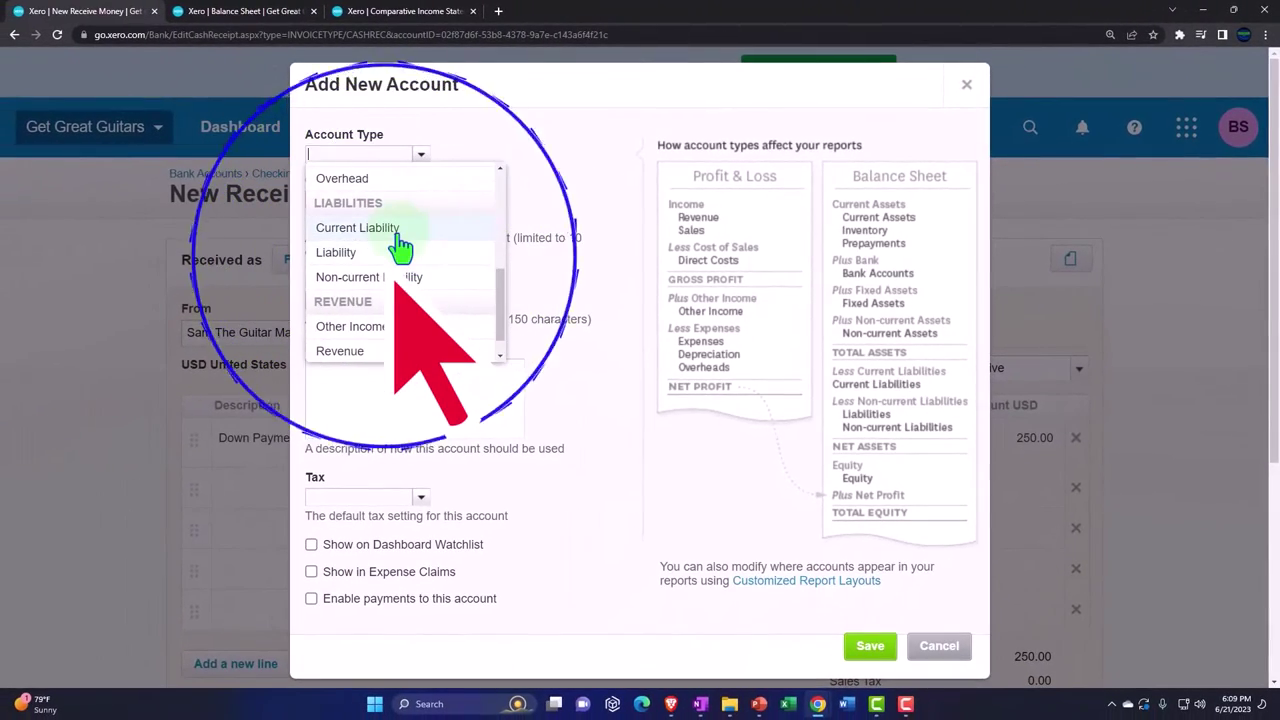
pyautogui.click(424, 238)
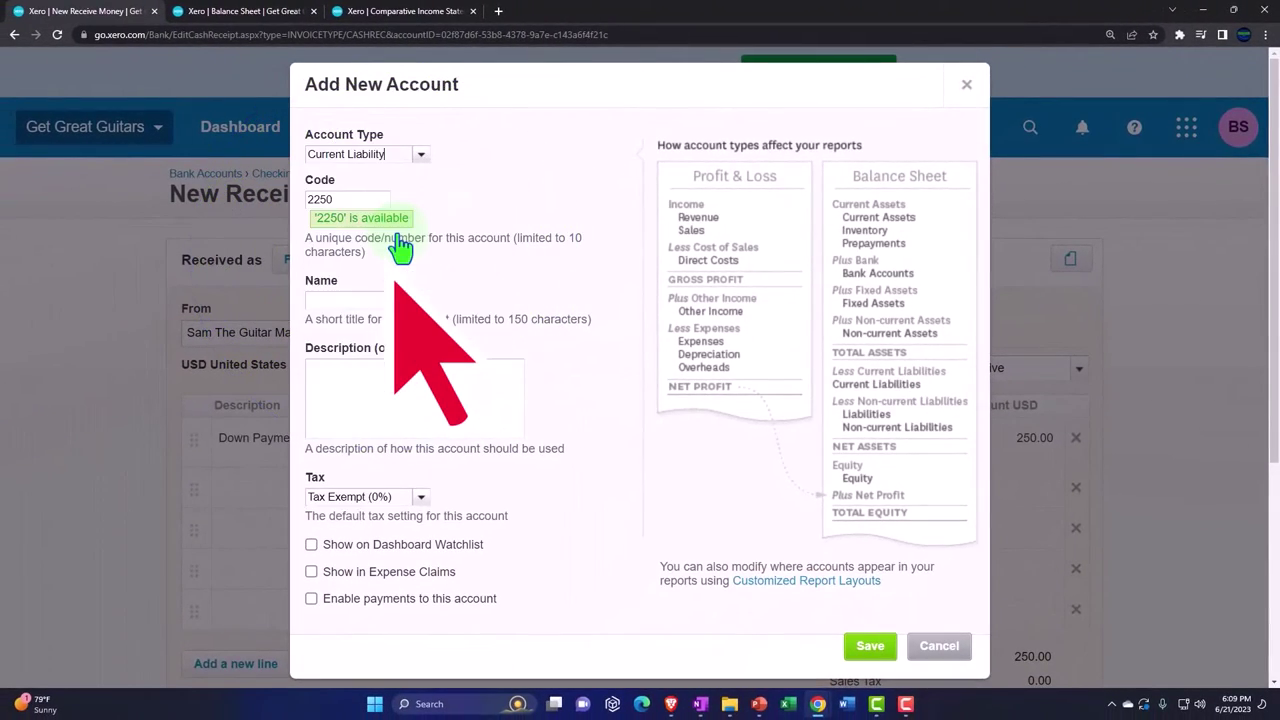
# Name the new account Unearned Revenue and save it for the Down Payment line
pyautogui.click(345, 300)
pyautogui.write('Unearned Revenue')
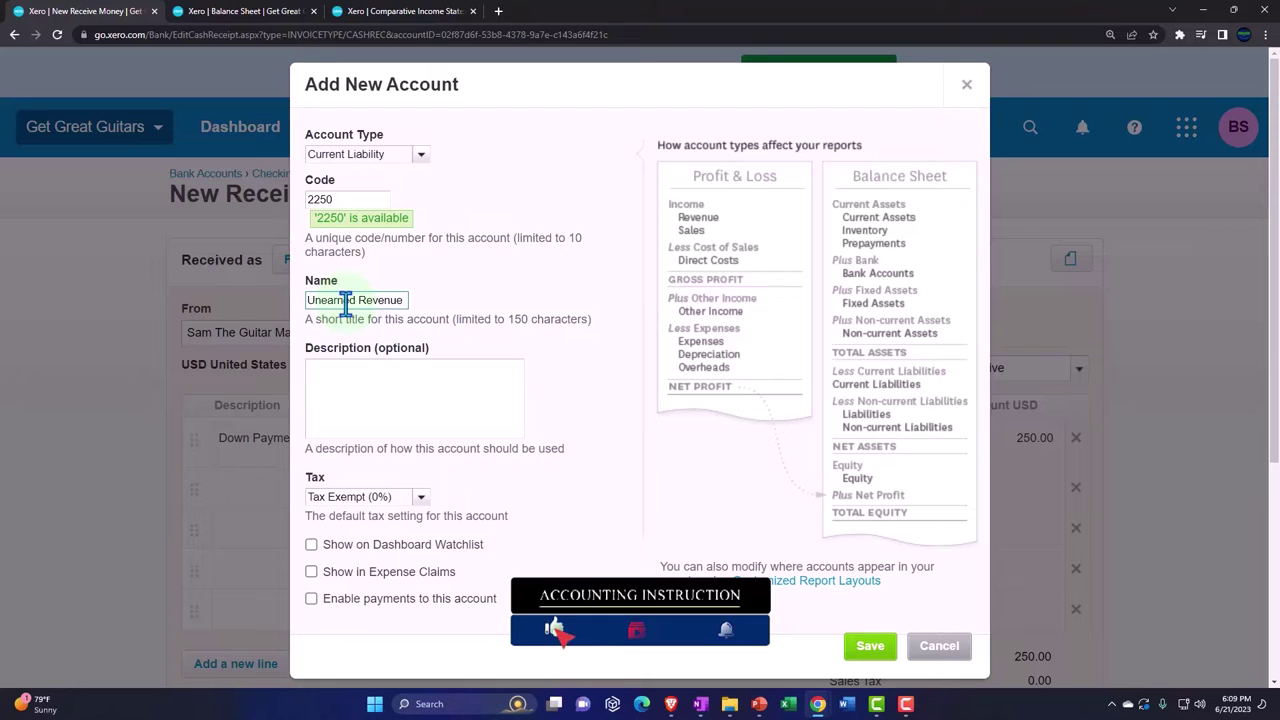
pyautogui.press('Tab')
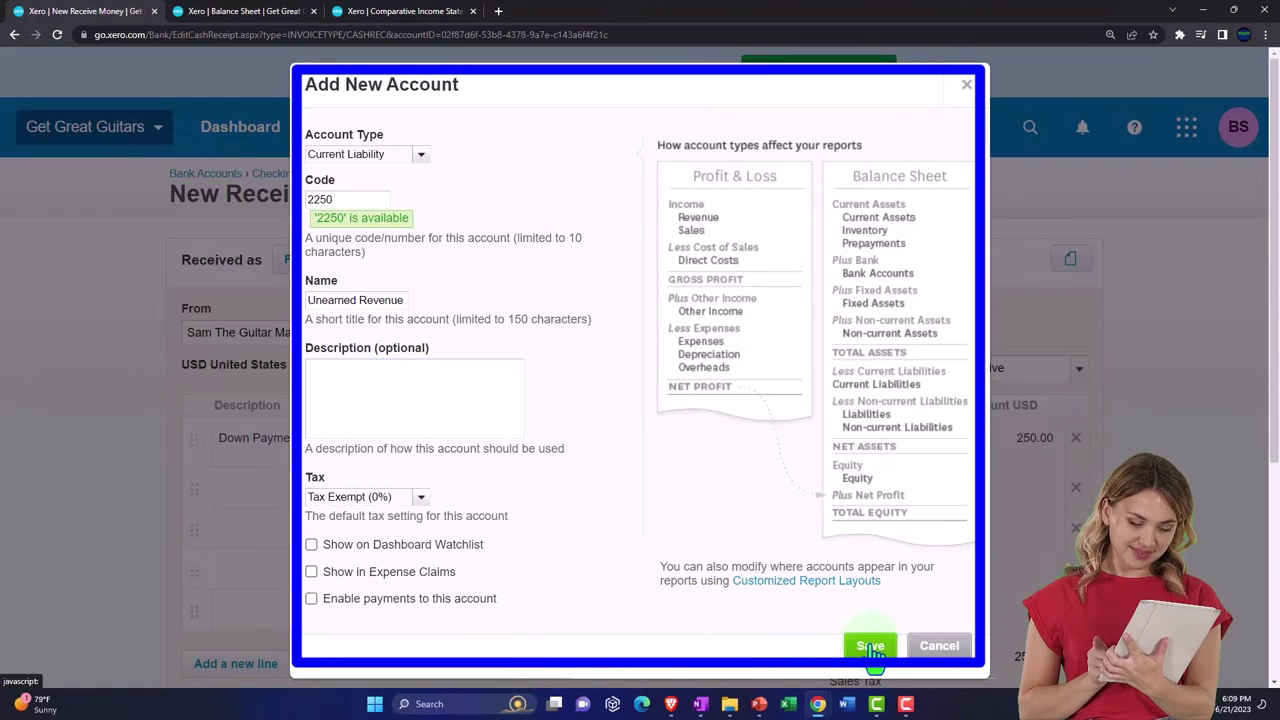
pyautogui.click(870, 646)
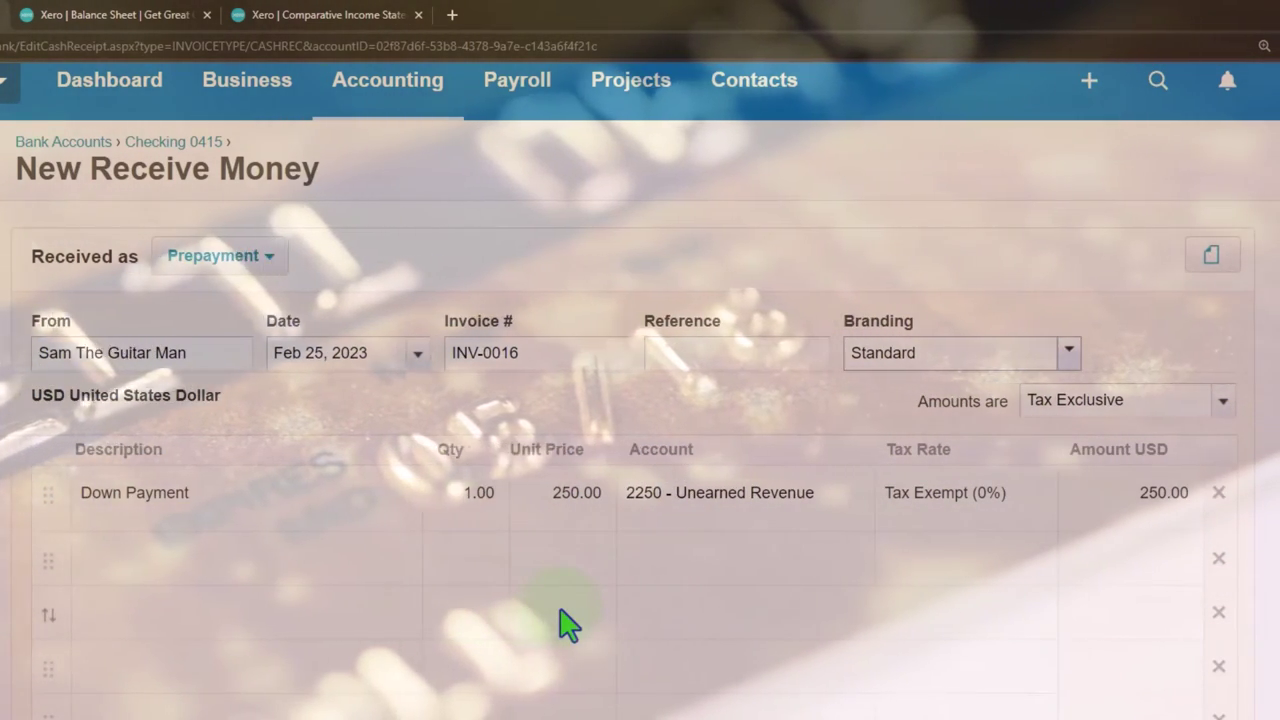
# Save the Receive Money prepayment transaction
pyautogui.scroll(-1, 565, 625)
pyautogui.scroll(-2, 563, 623)
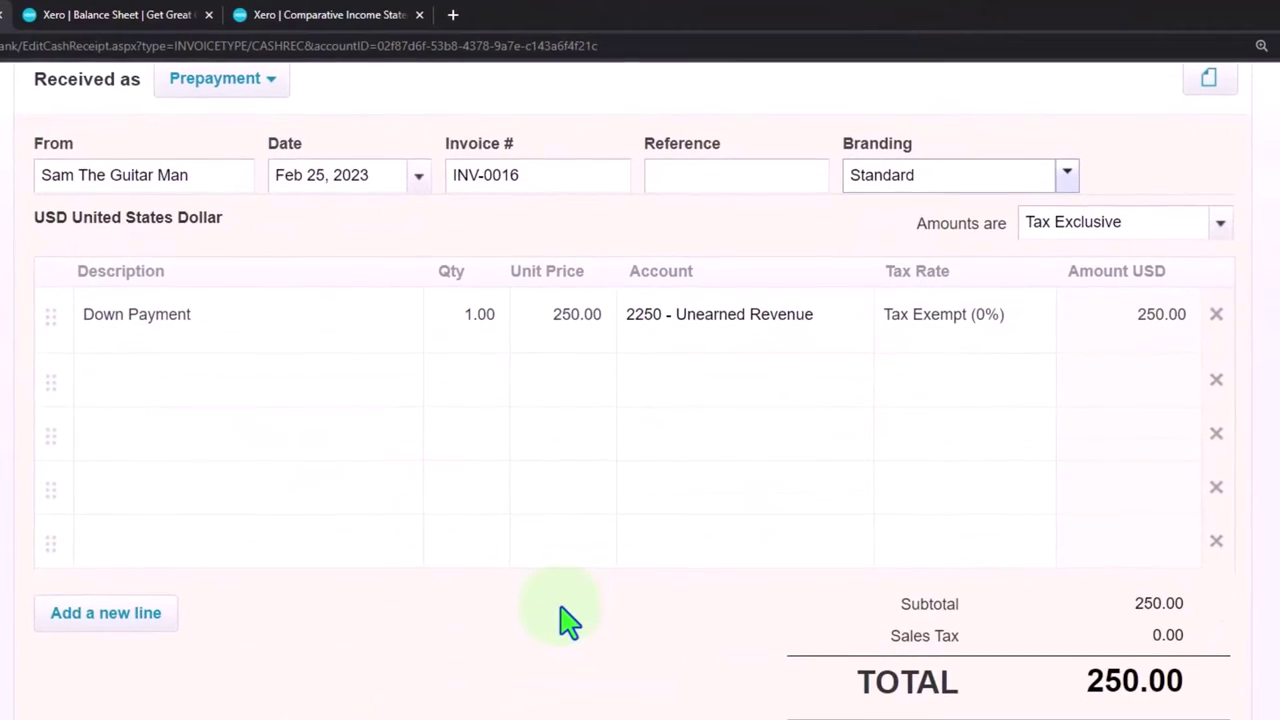
pyautogui.click(882, 718)
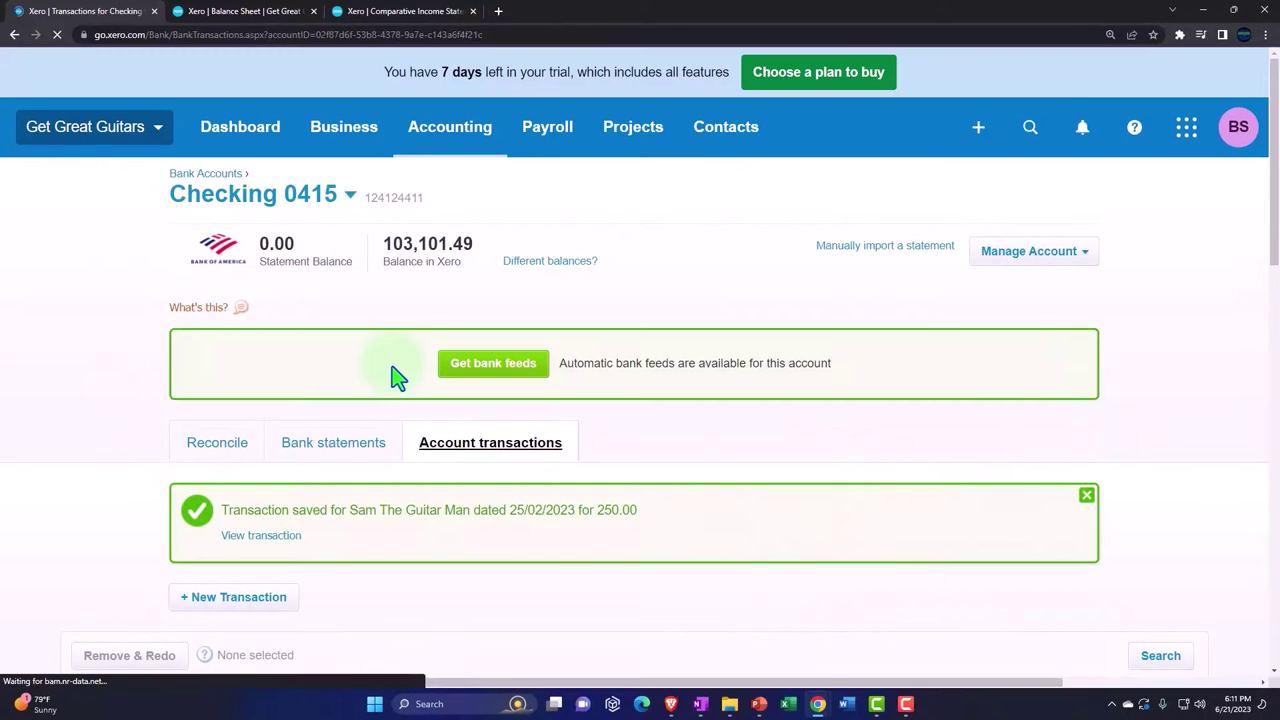
# Switch to the Balance Sheet browser tab and update the report for Dec 31, 2023
pyautogui.click(251, 11)
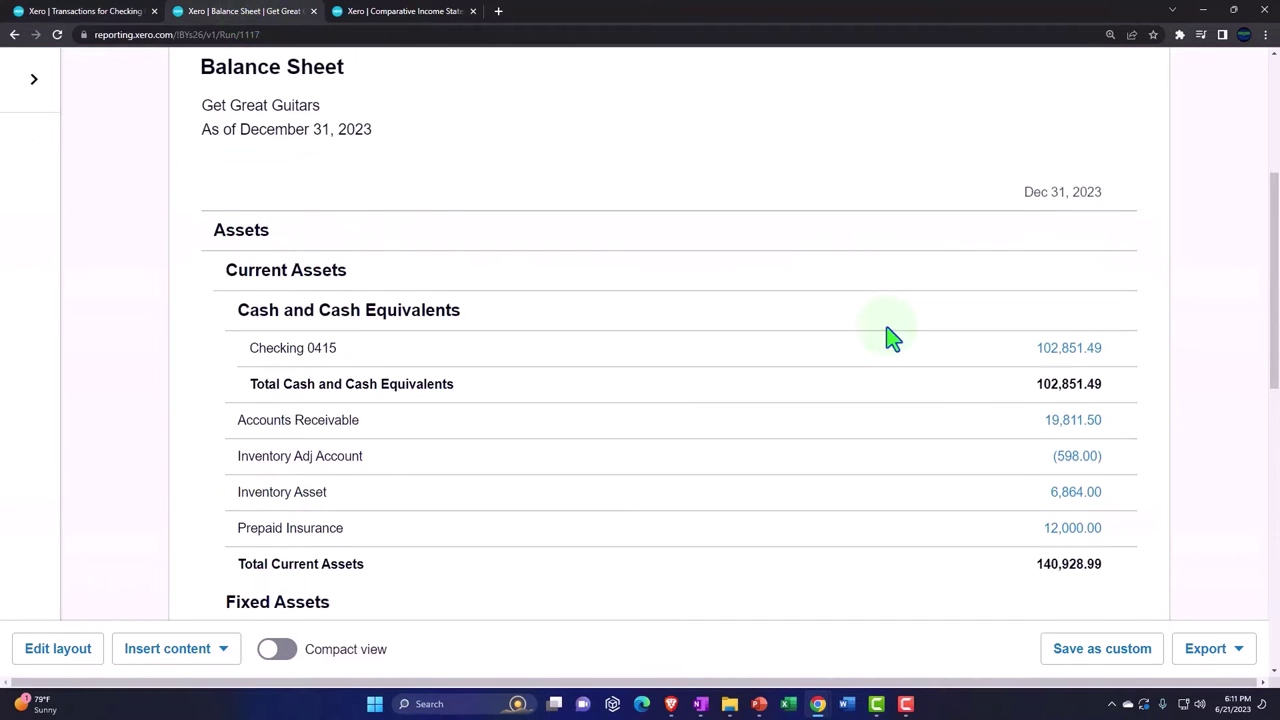
pyautogui.scroll(4, 889, 337)
pyautogui.click(1120, 299)
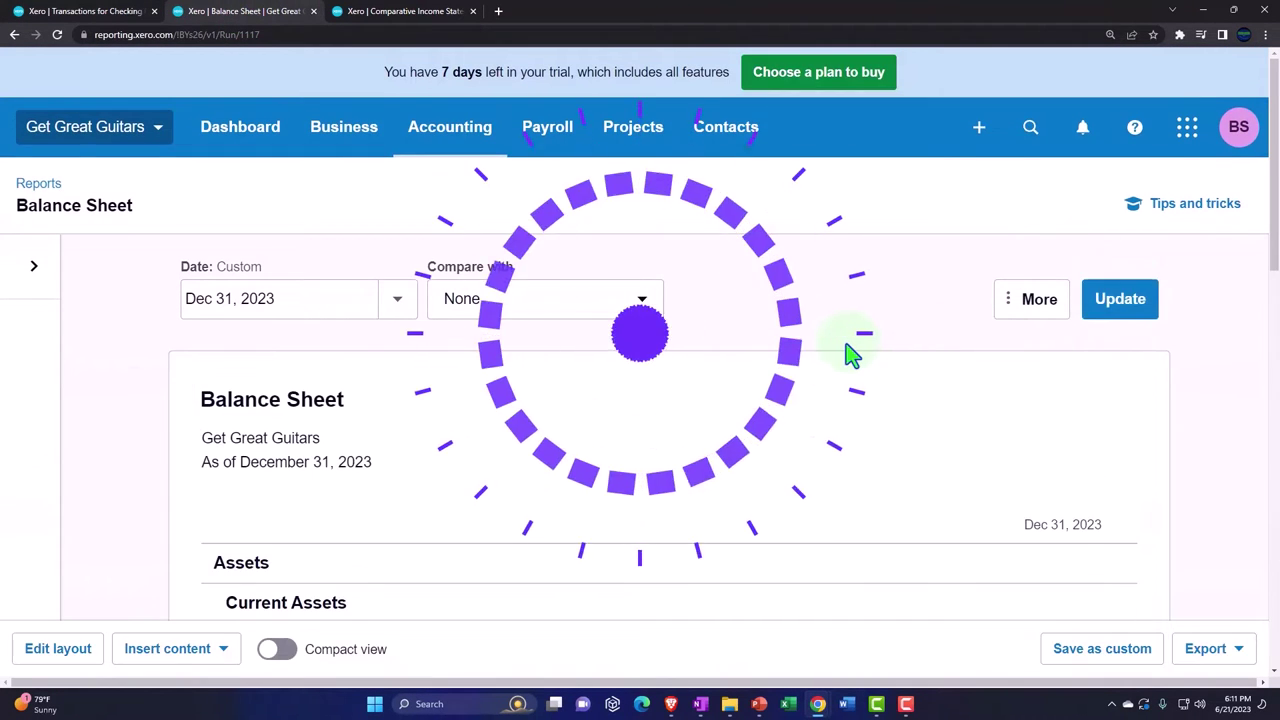
# Open the checking account's transactions from the Balance Sheet, review the Feb 25, 2023 prepayment entry, and return to the report
pyautogui.scroll(-4, 851, 354)
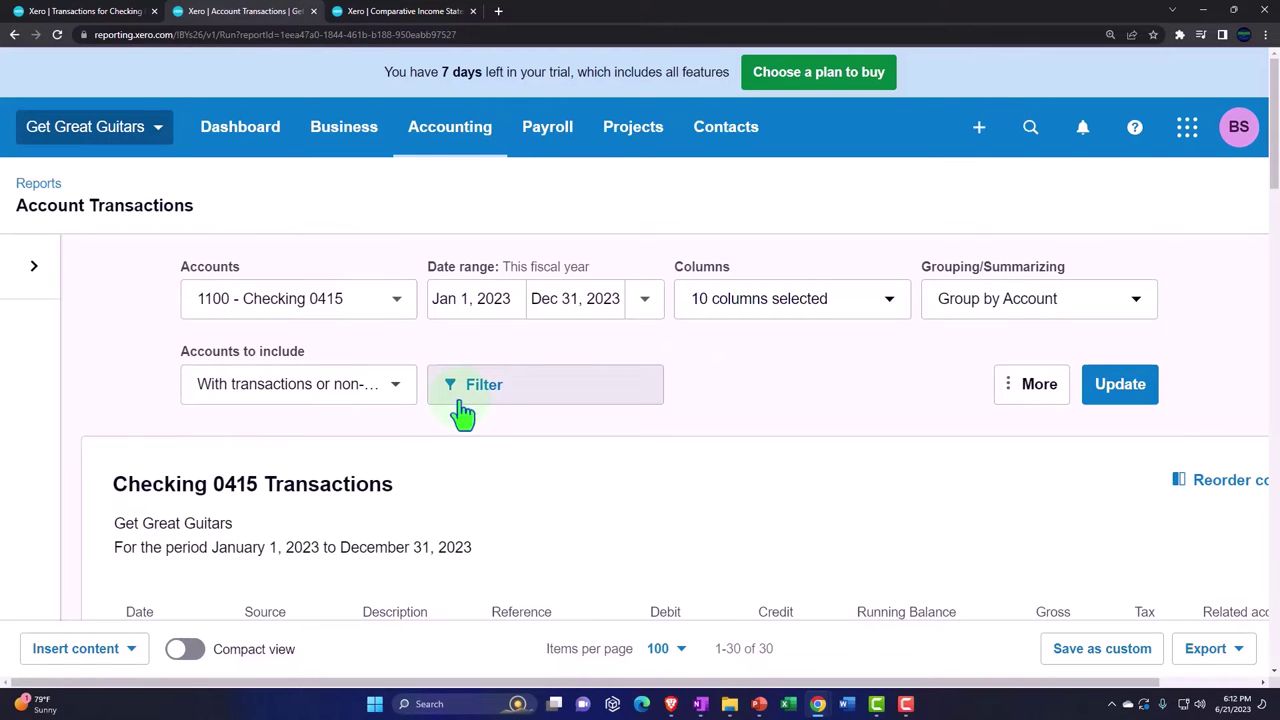
pyautogui.scroll(-3, 465, 410)
pyautogui.hotkey('ctrl', '+')
pyautogui.hotkey('ctrl', '+')
pyautogui.scroll(-6, 465, 410)
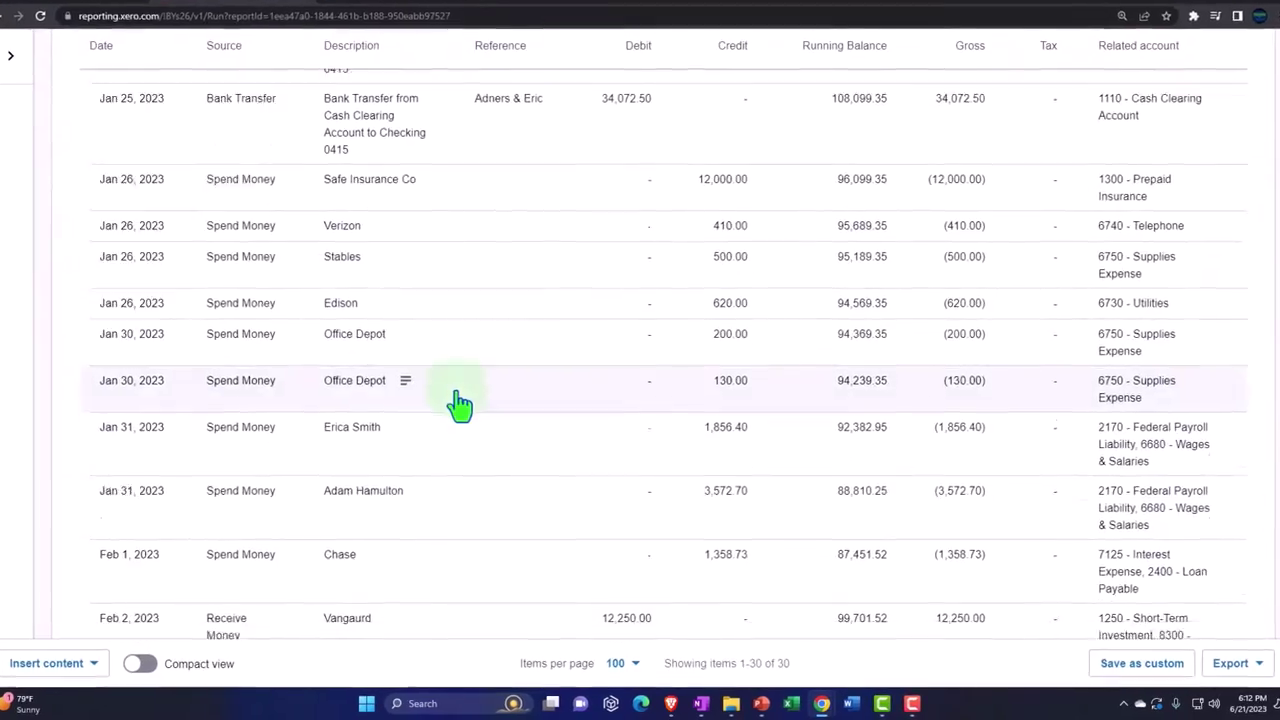
pyautogui.scroll(-5, 460, 403)
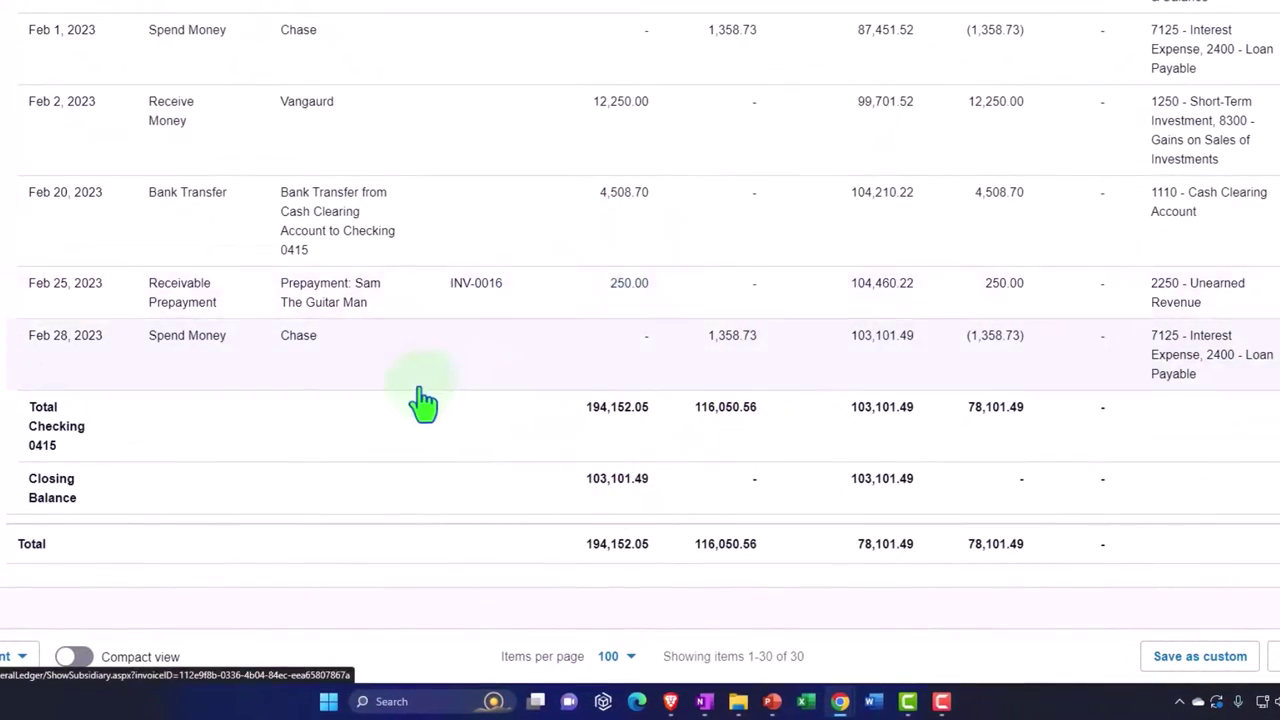
pyautogui.scroll(10, 420, 403)
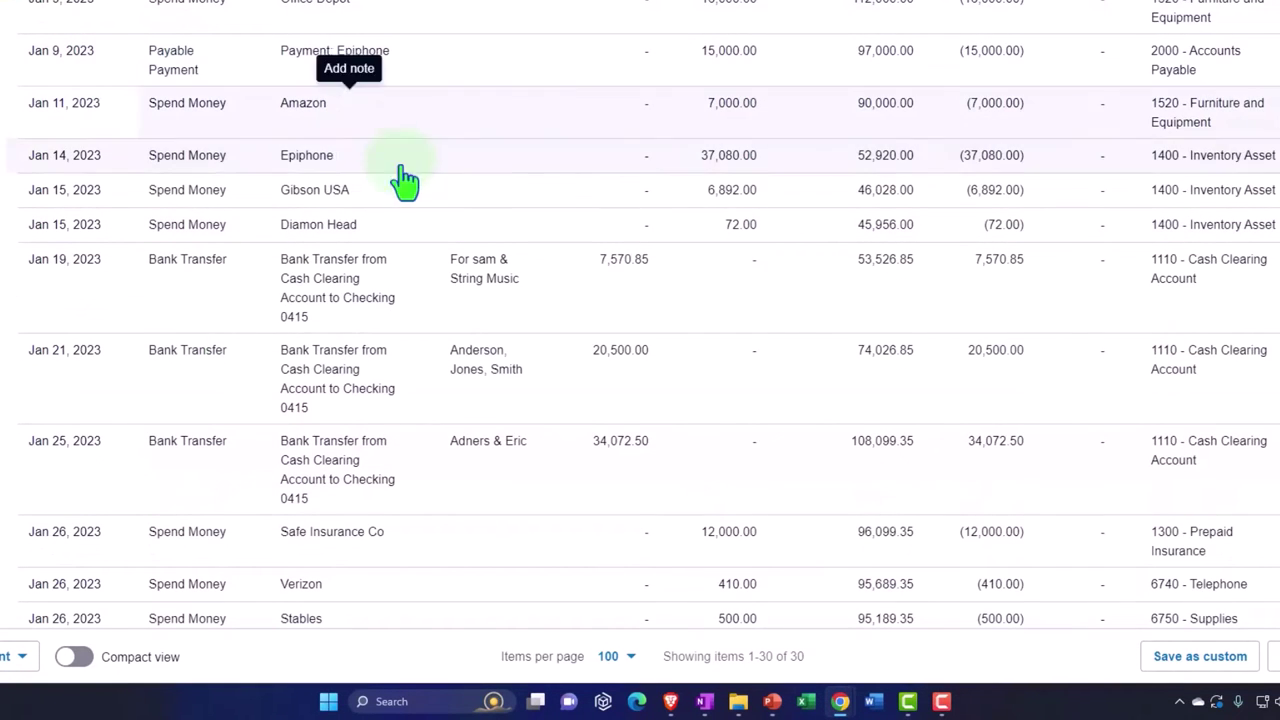
pyautogui.click(471, 223)
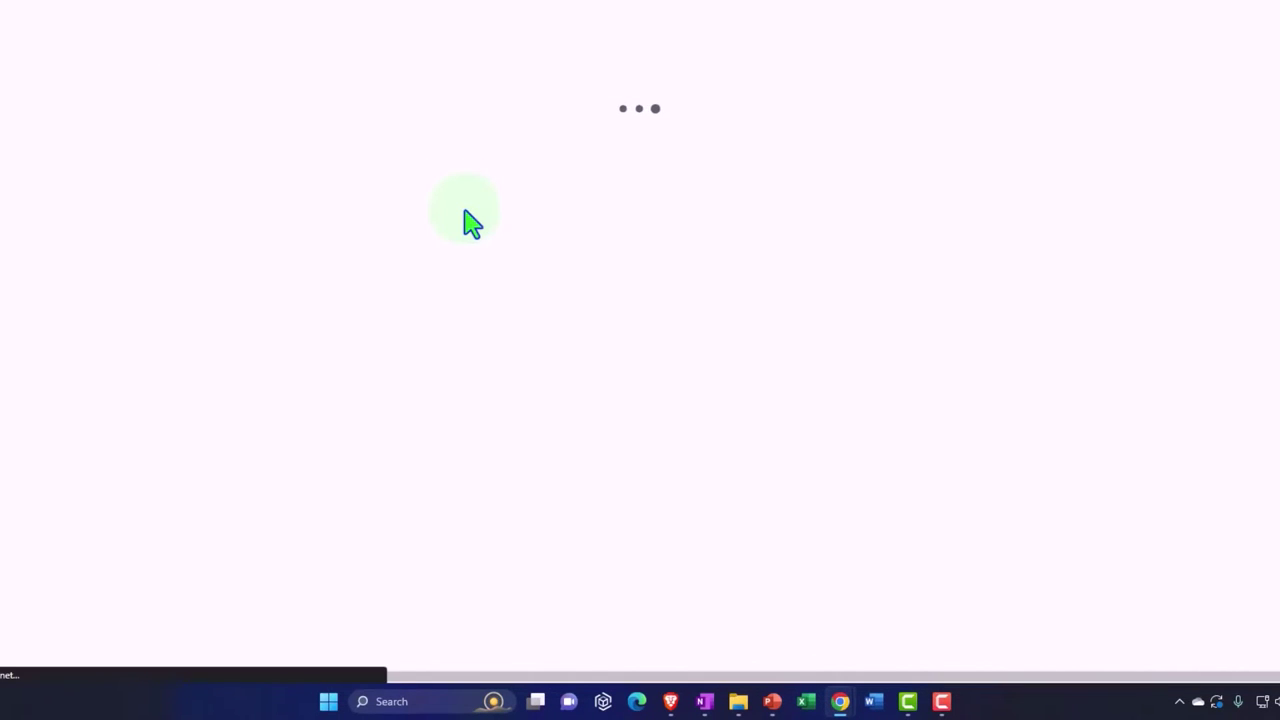
# Examine the Unearned Revenue and Accounts Receivable balances on the Balance Sheet
pyautogui.scroll(-7, 460, 232)
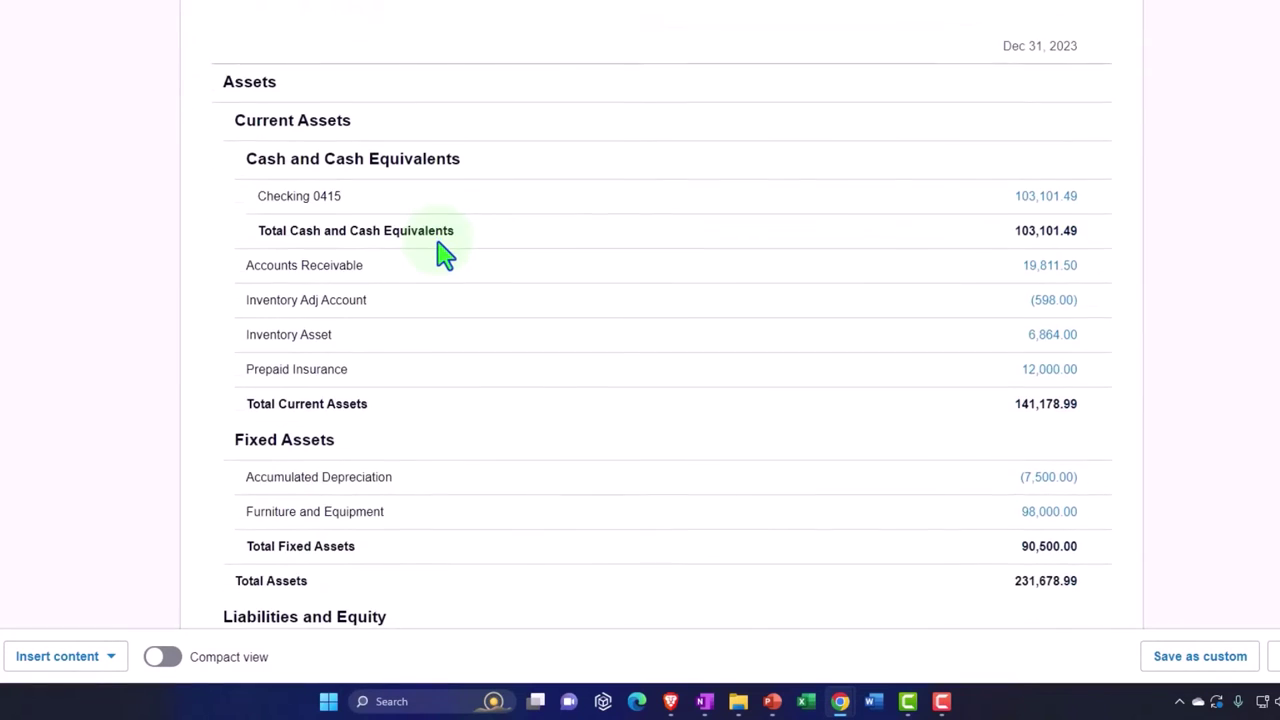
pyautogui.scroll(-1, 443, 255)
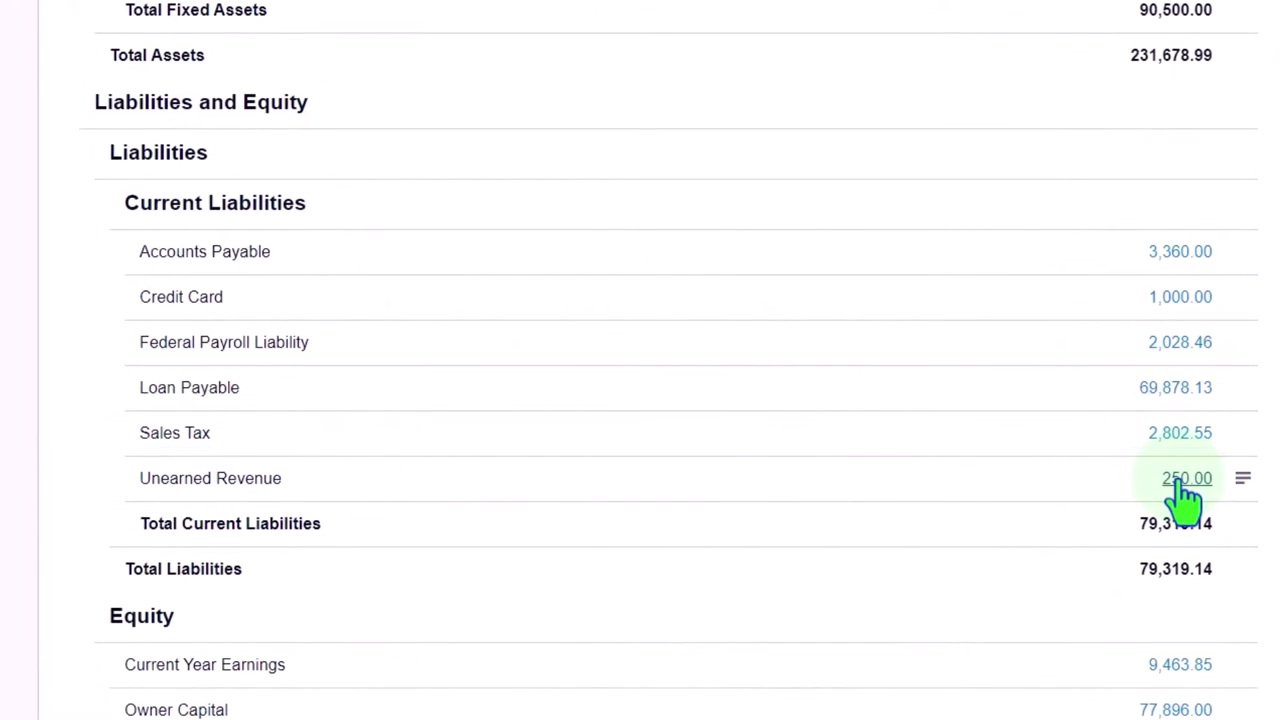
pyautogui.scroll(8, 1183, 495)
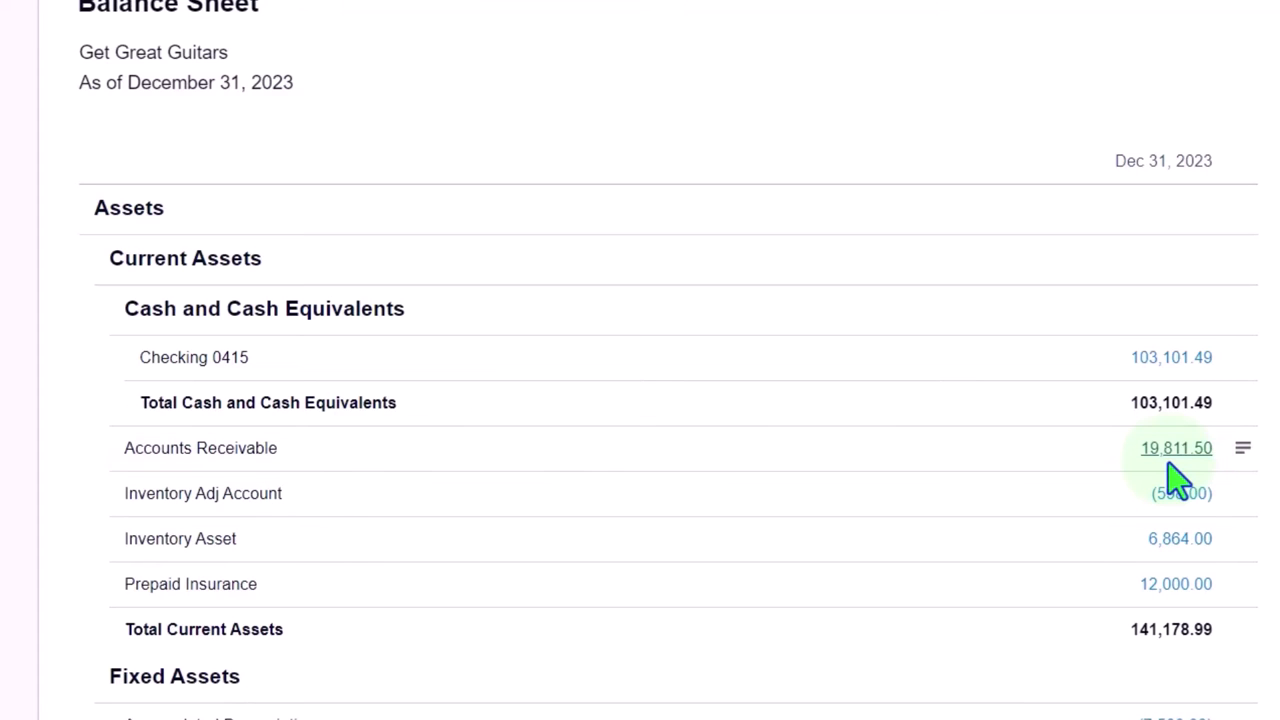
pyautogui.scroll(-7, 1175, 487)
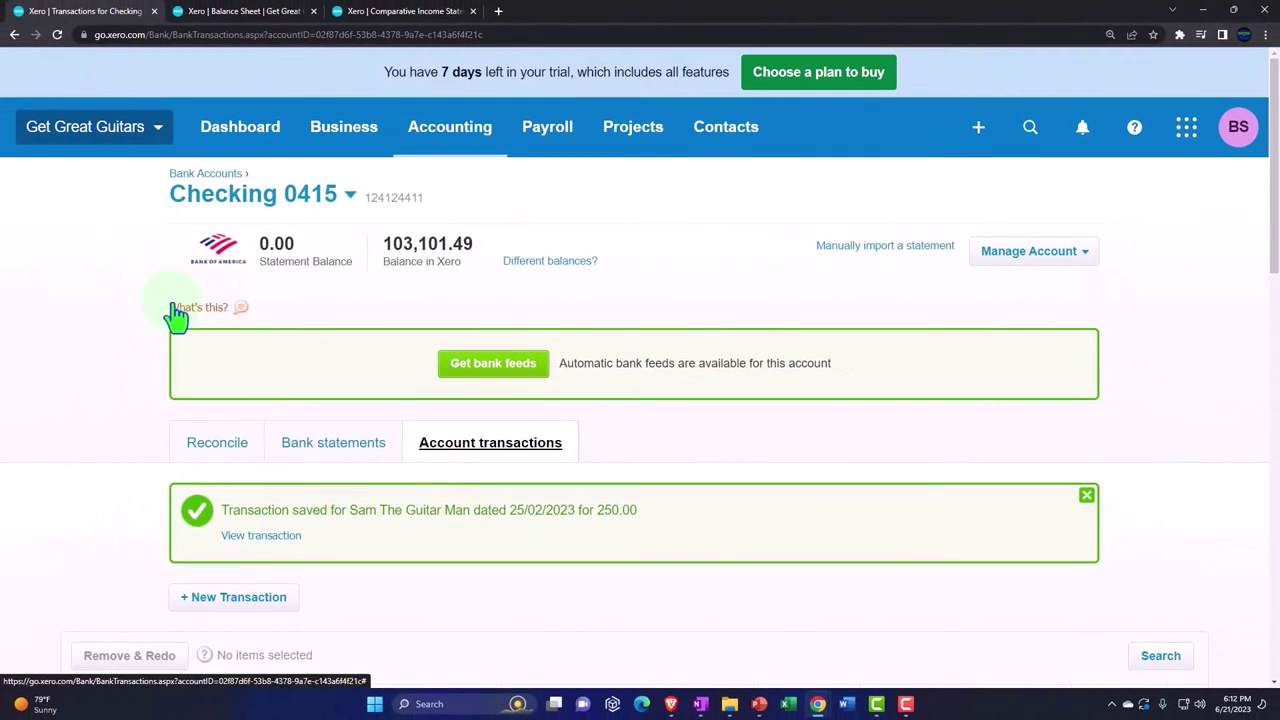
# Go back to the bank account browser tab, open the sales invoices list, and show only invoices awaiting payment
pyautogui.click(362, 147)
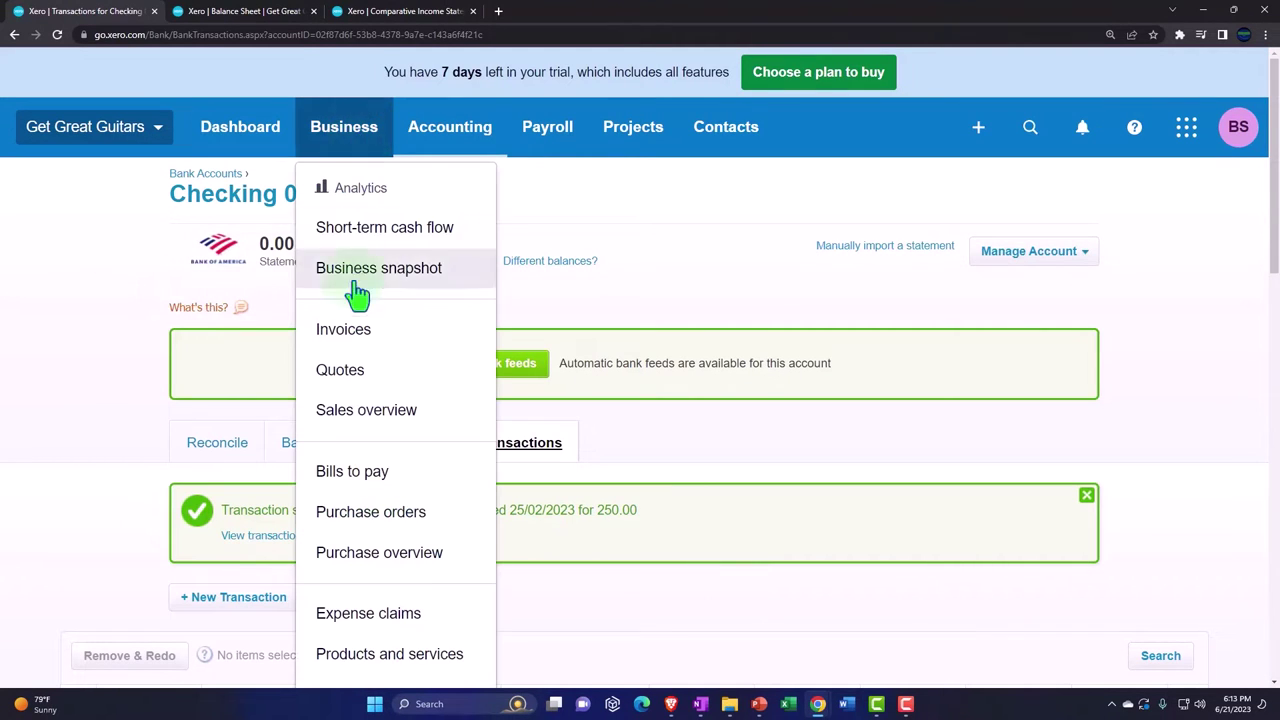
pyautogui.click(343, 332)
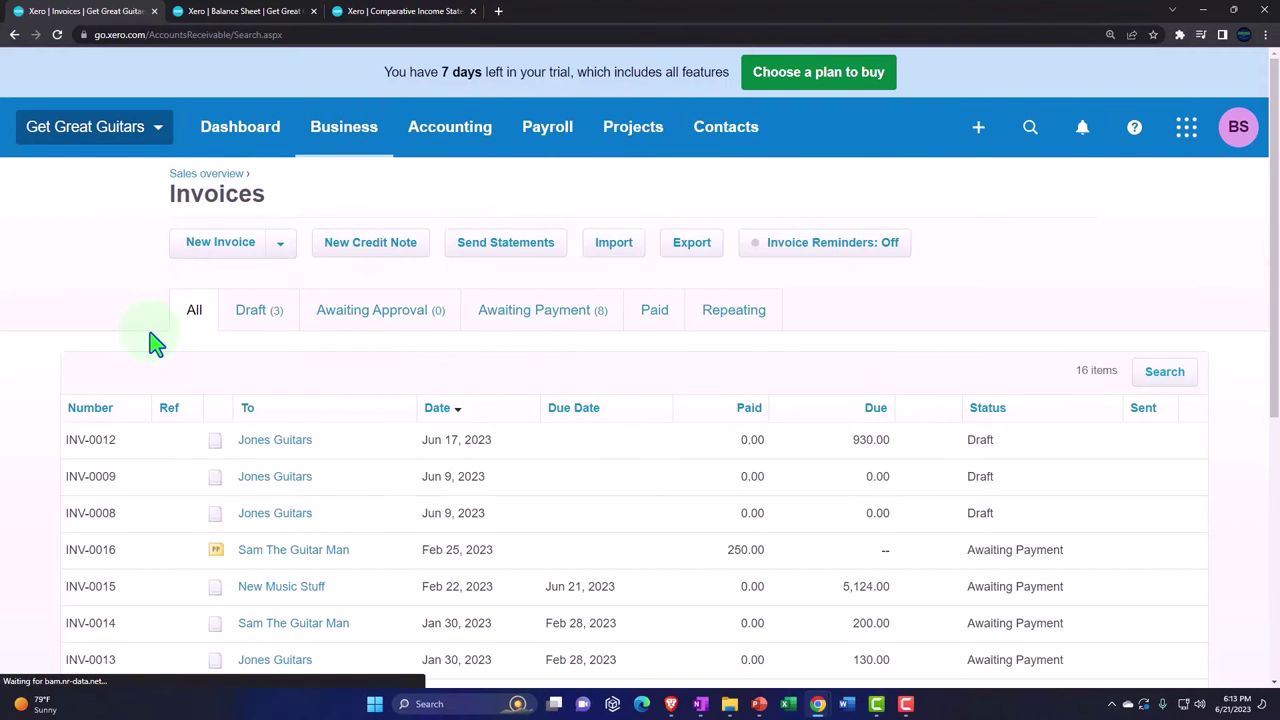
pyautogui.scroll(-2, 152, 341)
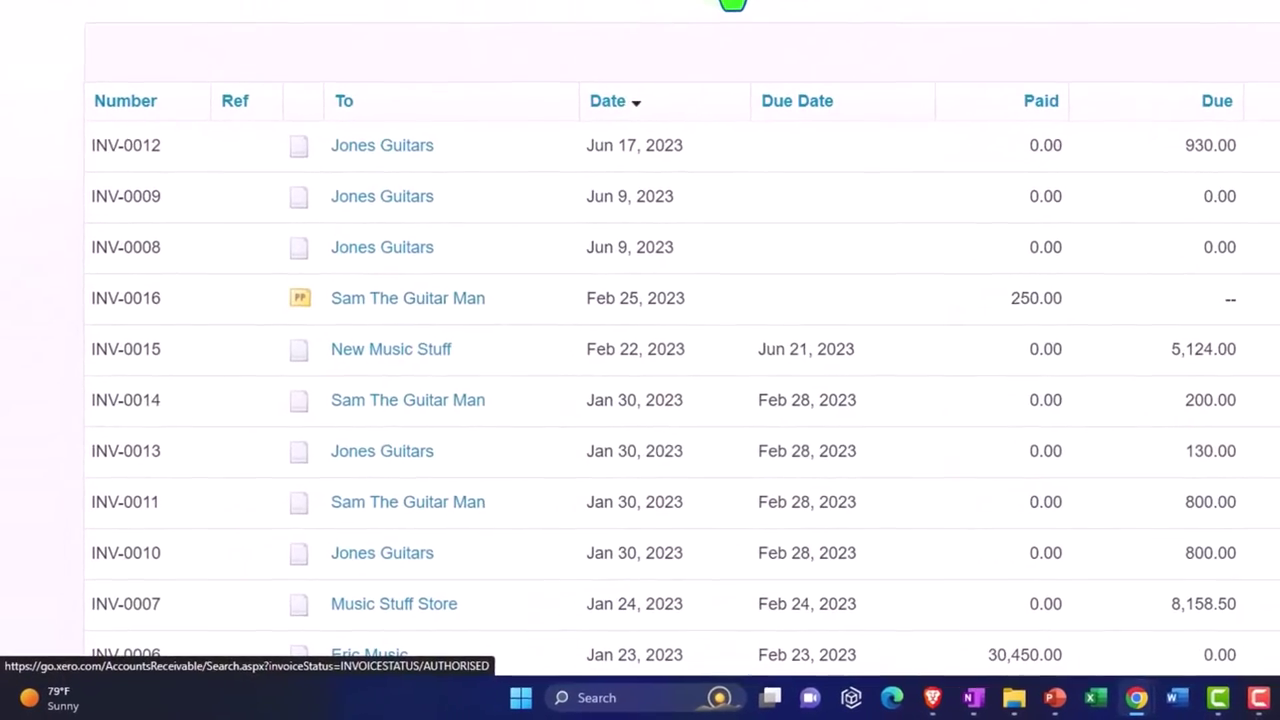
pyautogui.click(809, 171)
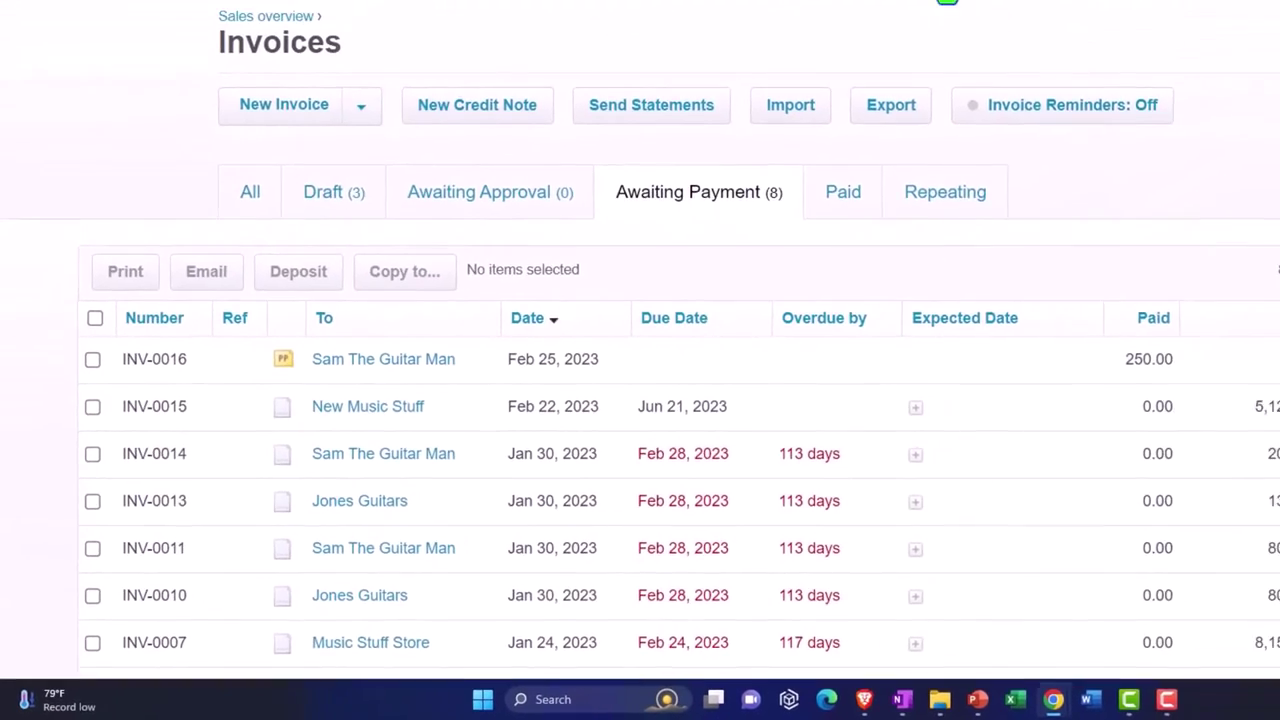
# Open the prepaying customer's record from the list of all contacts
pyautogui.click(940, 2)
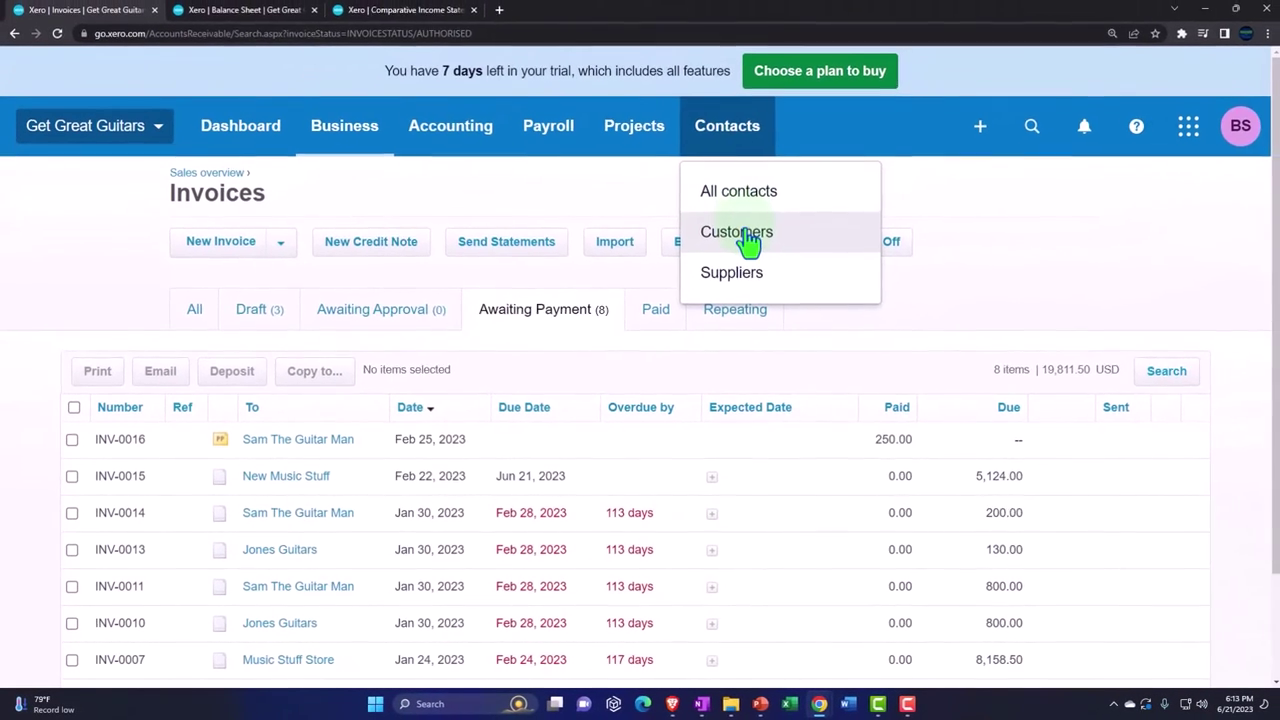
pyautogui.click(742, 195)
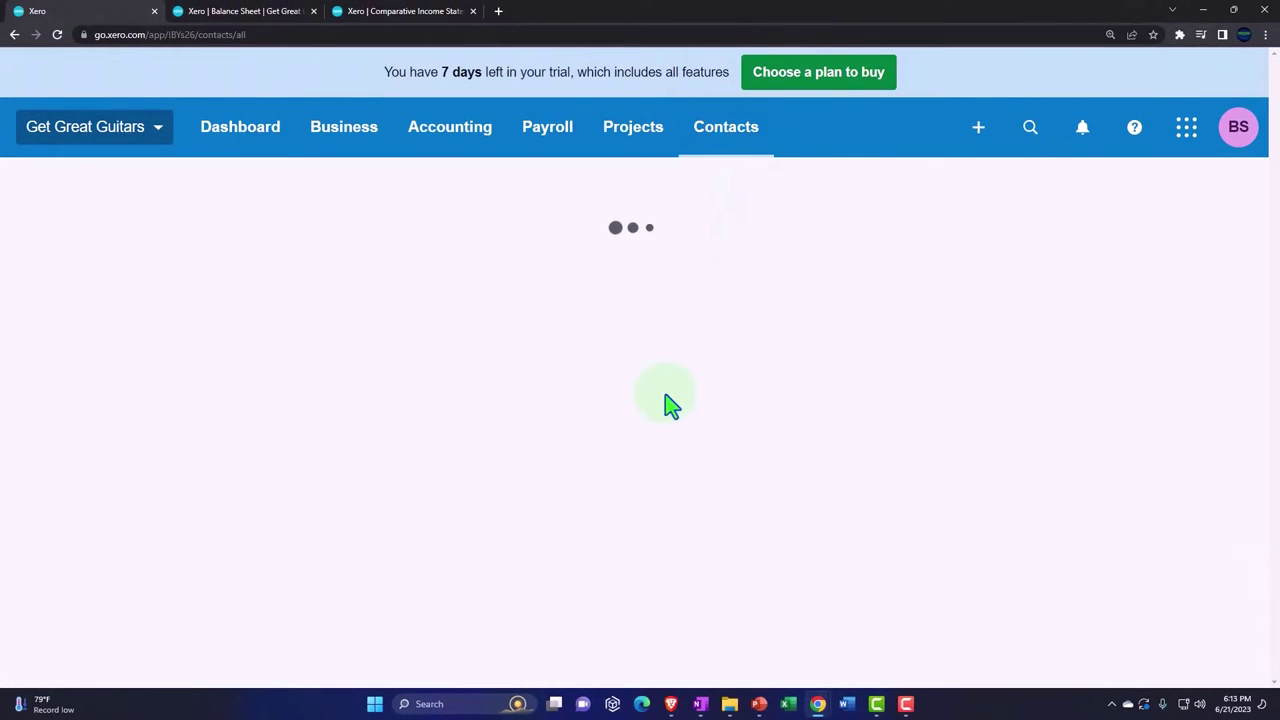
pyautogui.scroll(-5, 514, 414)
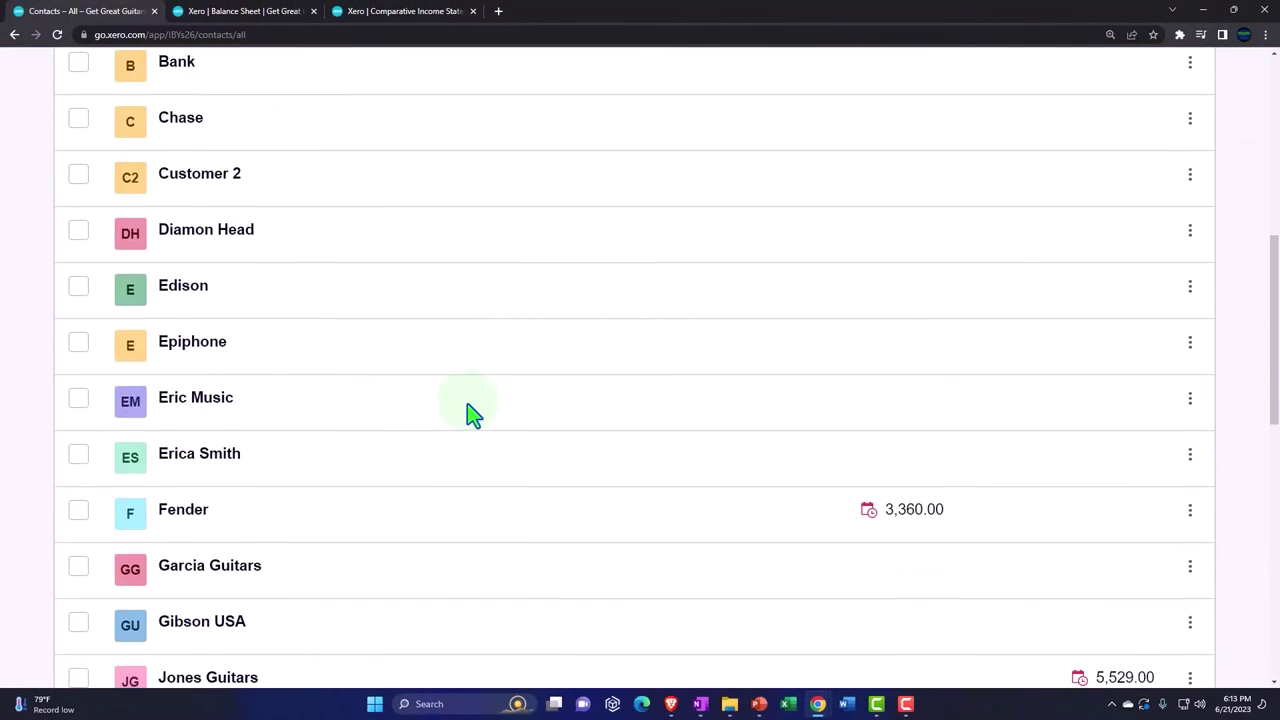
pyautogui.scroll(-6, 473, 415)
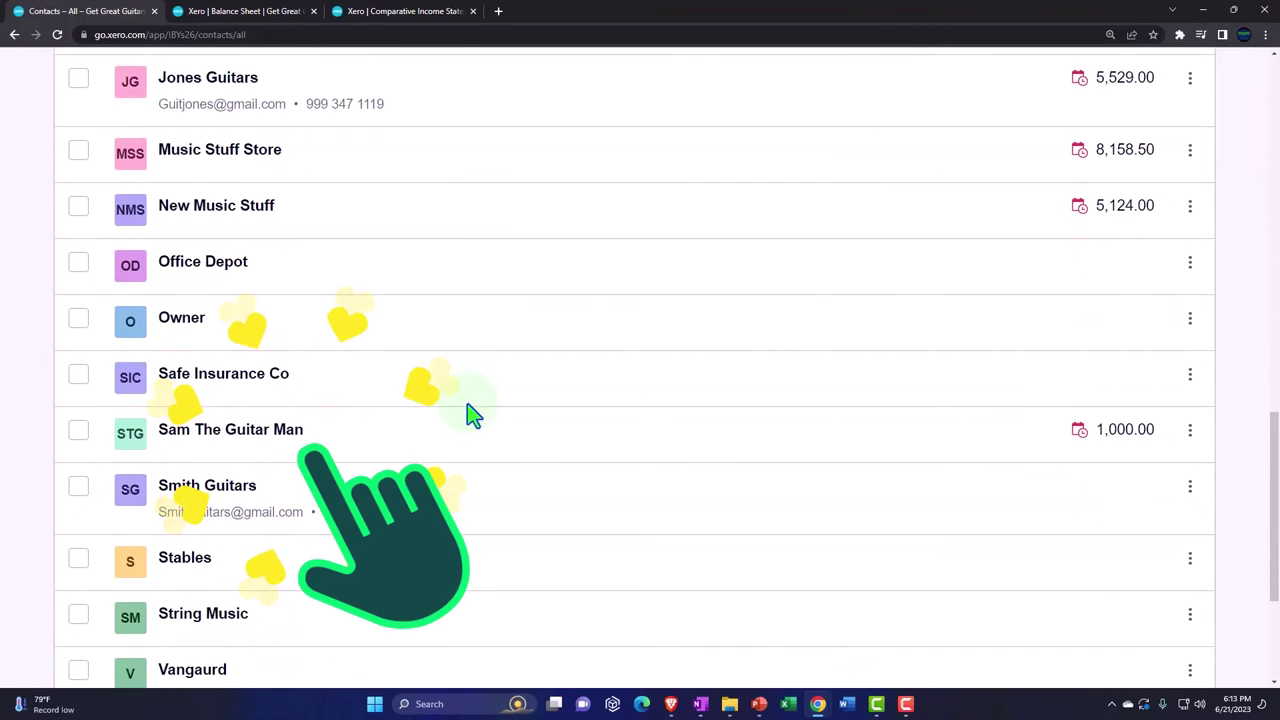
pyautogui.click(283, 434)
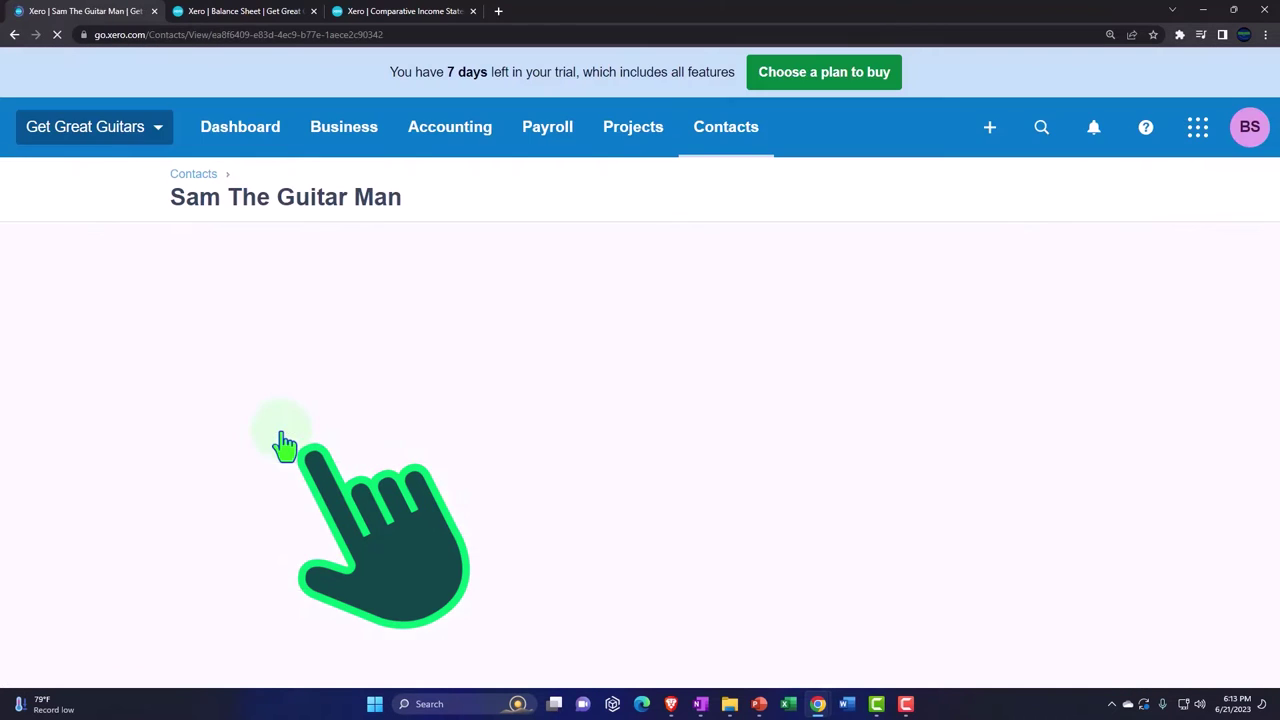
# Review the prepayment and unpaid invoices in the customer's activity list, then glance at the Balance Sheet and return
pyautogui.scroll(-3, 126, 434)
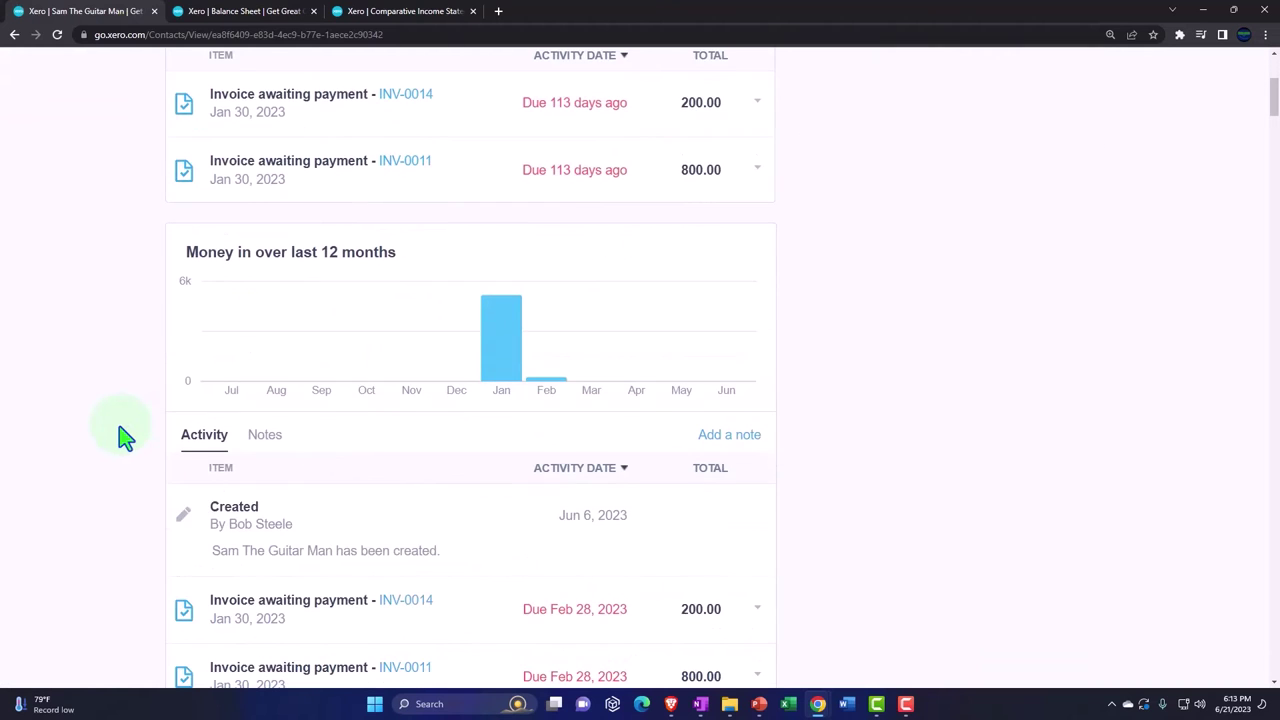
pyautogui.scroll(-3, 120, 437)
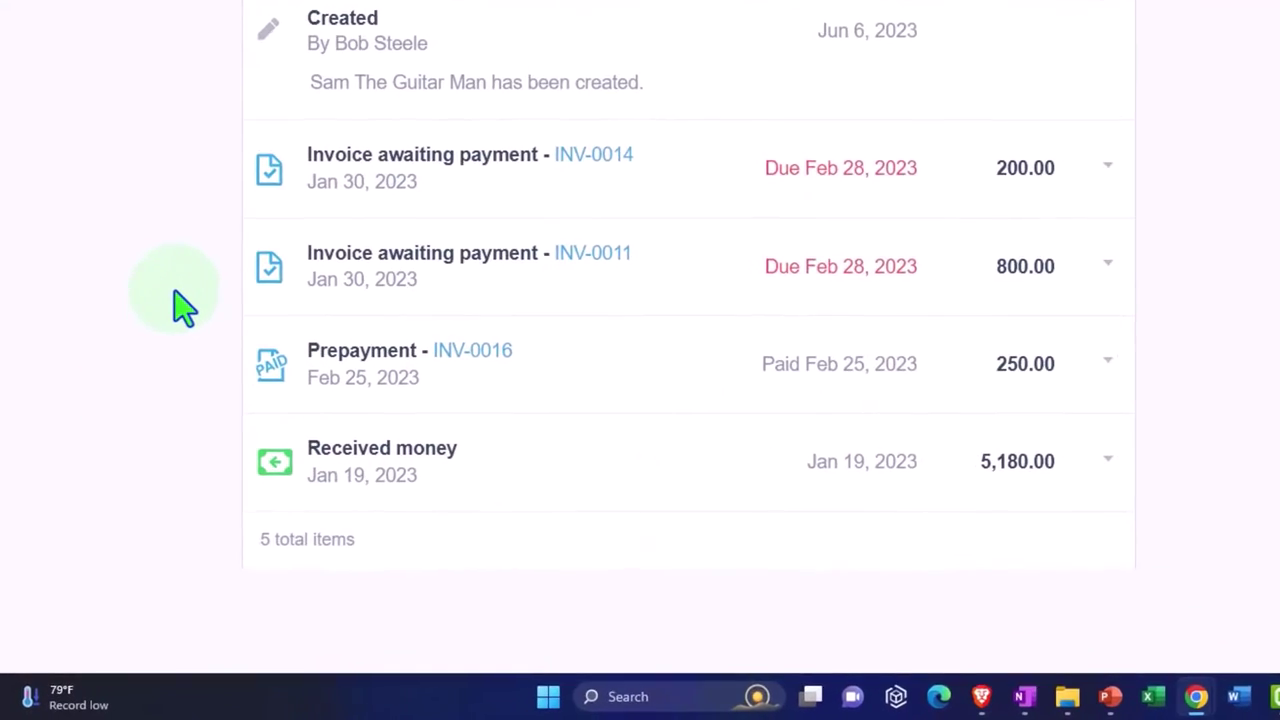
pyautogui.scroll(2, 185, 300)
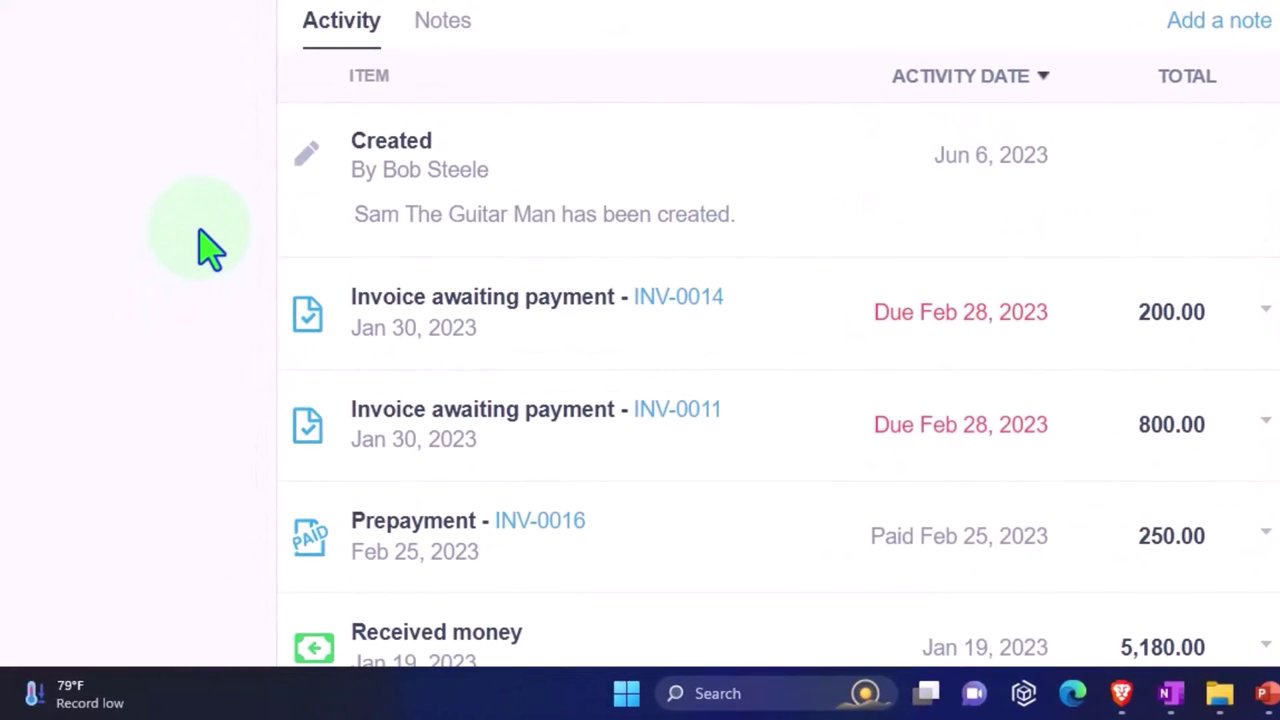
pyautogui.scroll(-2, 198, 230)
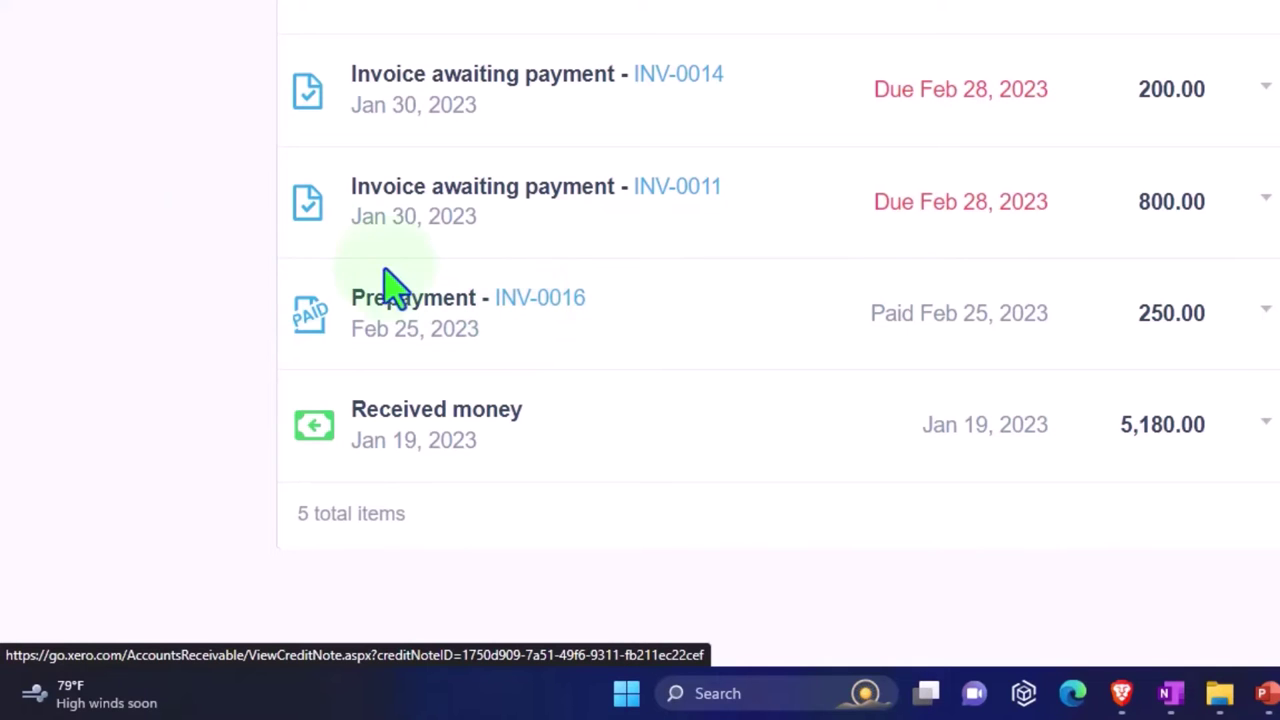
pyautogui.scroll(10, 180, 225)
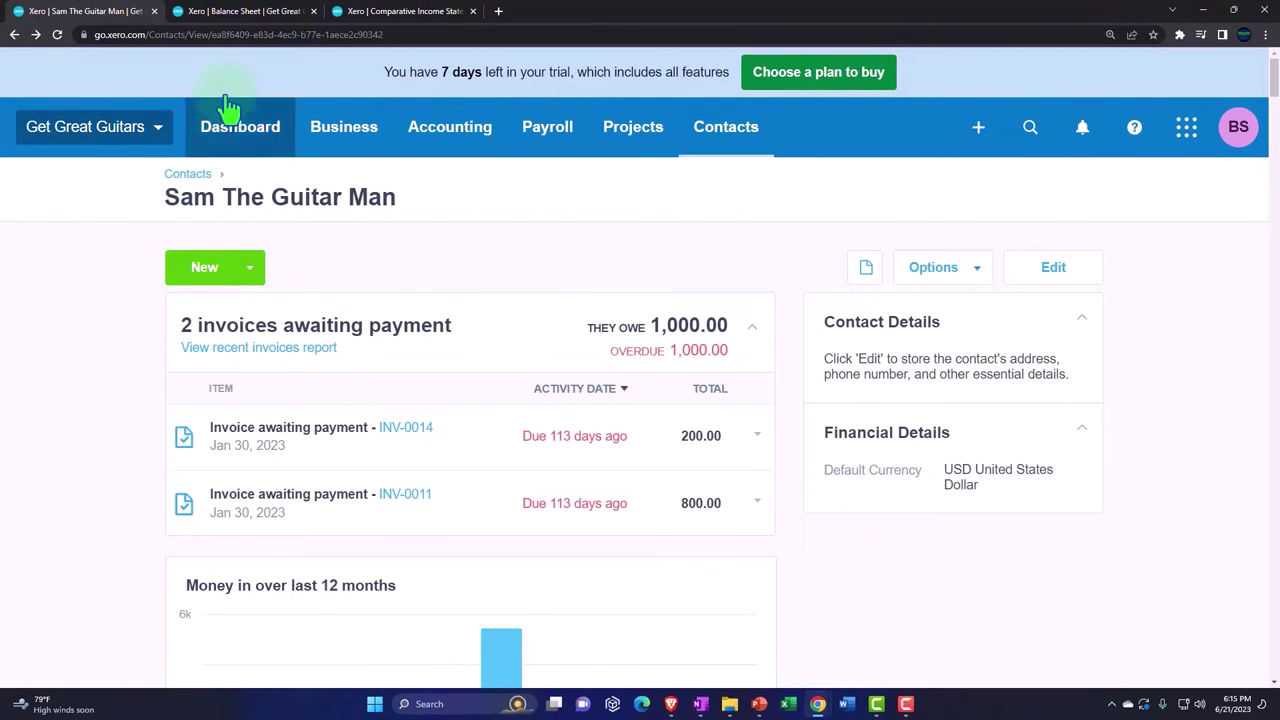
pyautogui.click(236, 14)
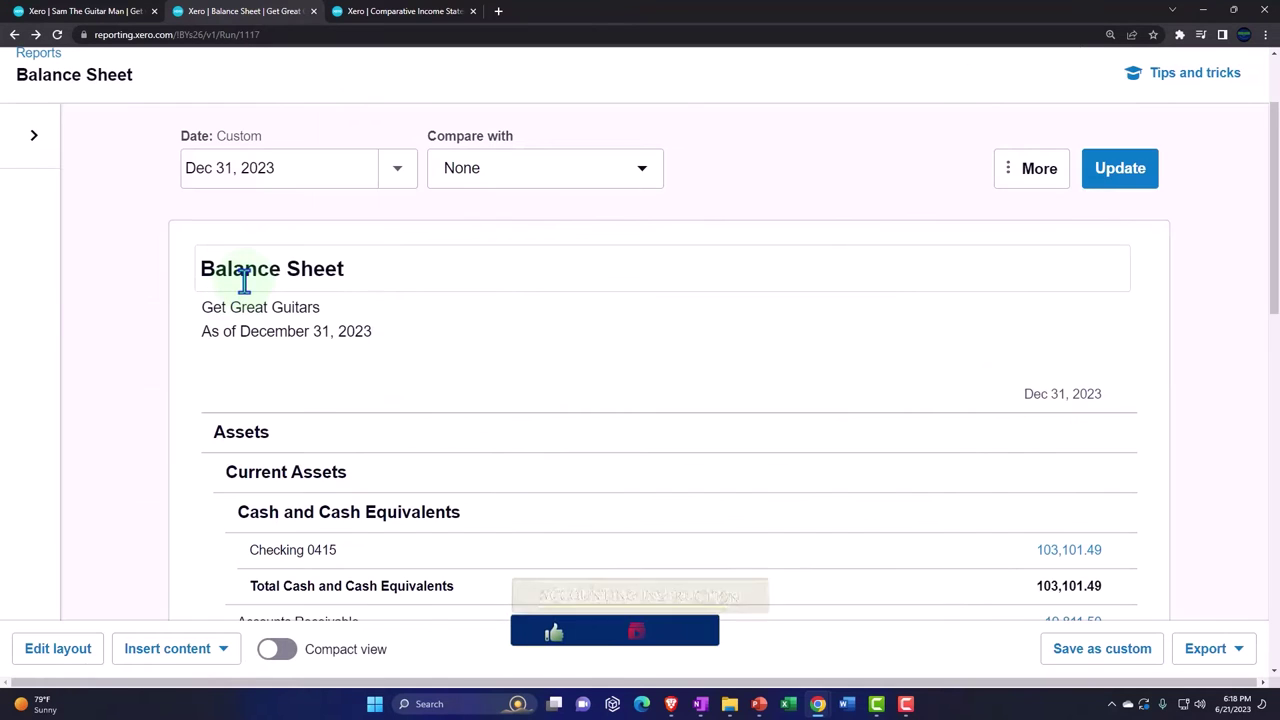
pyautogui.click(102, 18)
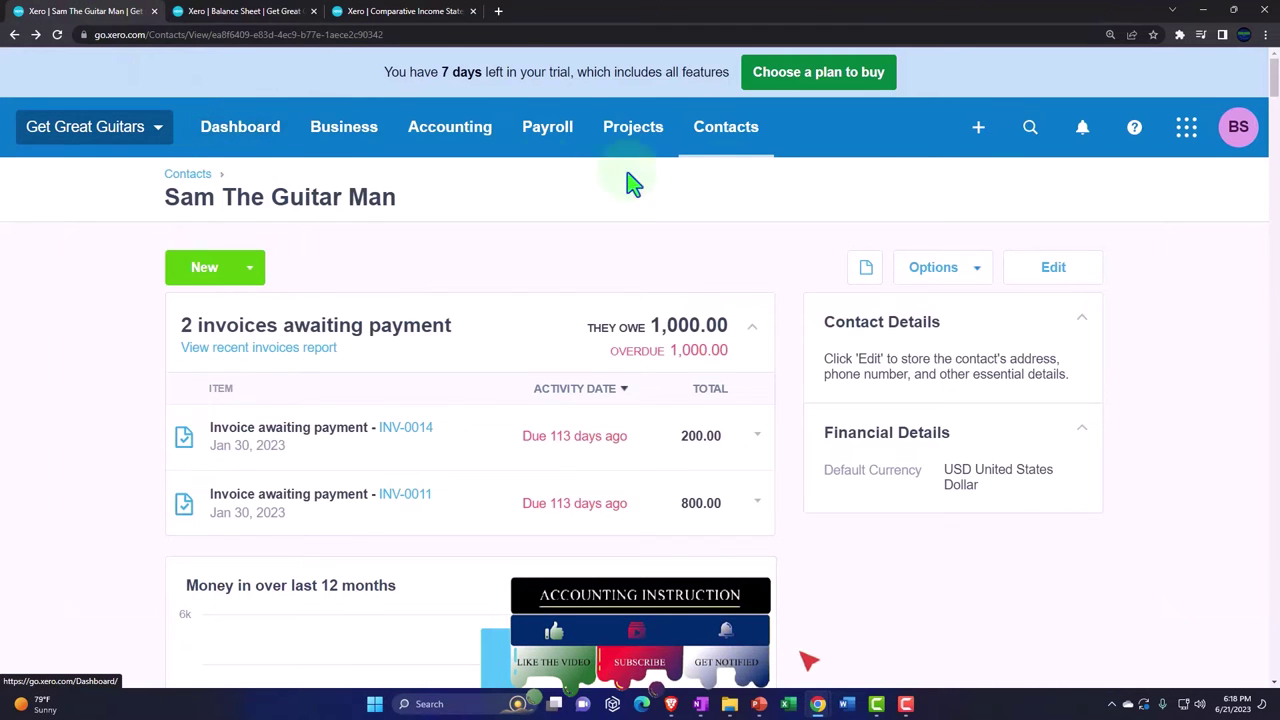
# Start a new Receive Money transaction for the checking account as a direct payment from Anderson Guitars
pyautogui.click(979, 130)
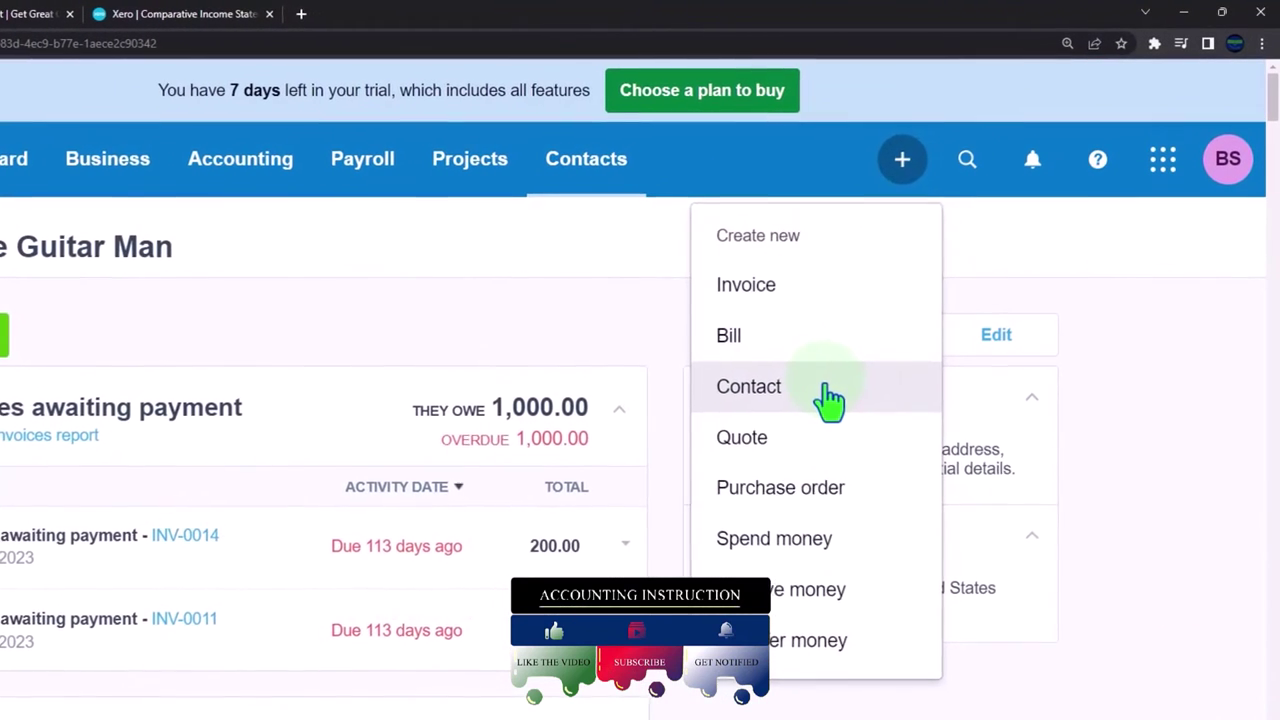
pyautogui.click(838, 620)
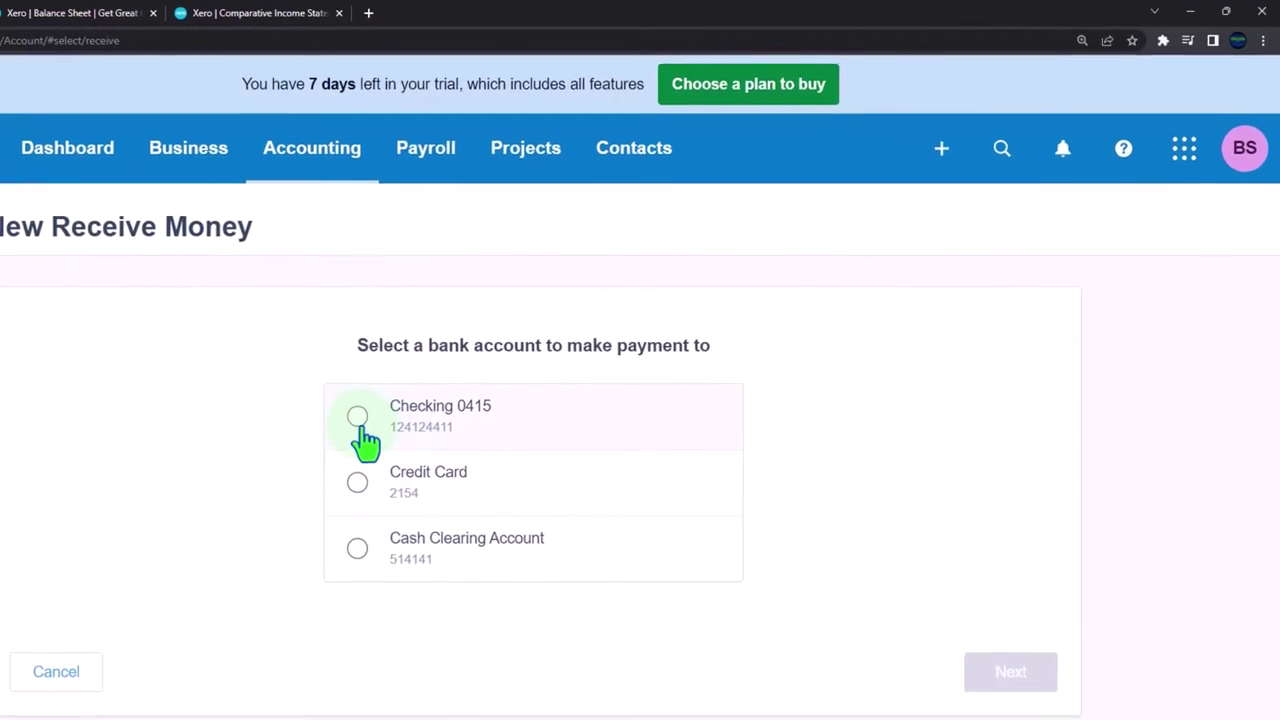
pyautogui.click(360, 420)
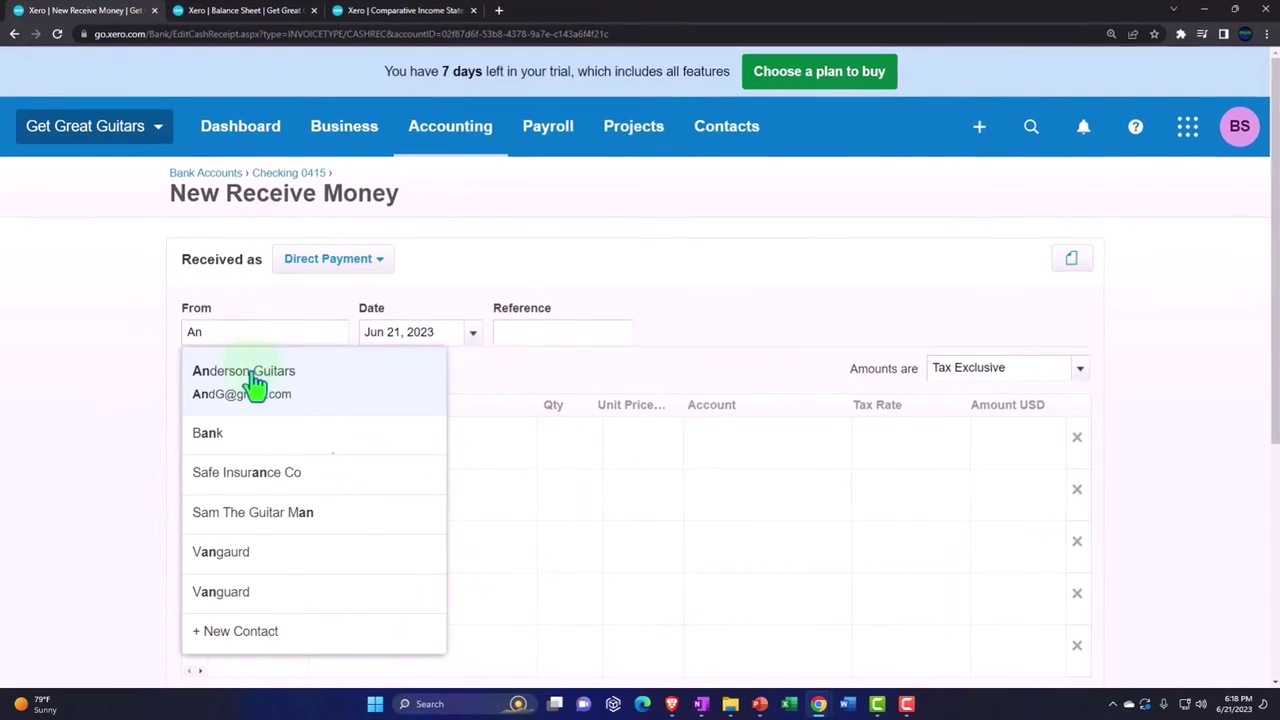
pyautogui.click(253, 372)
pyautogui.press('Tab')
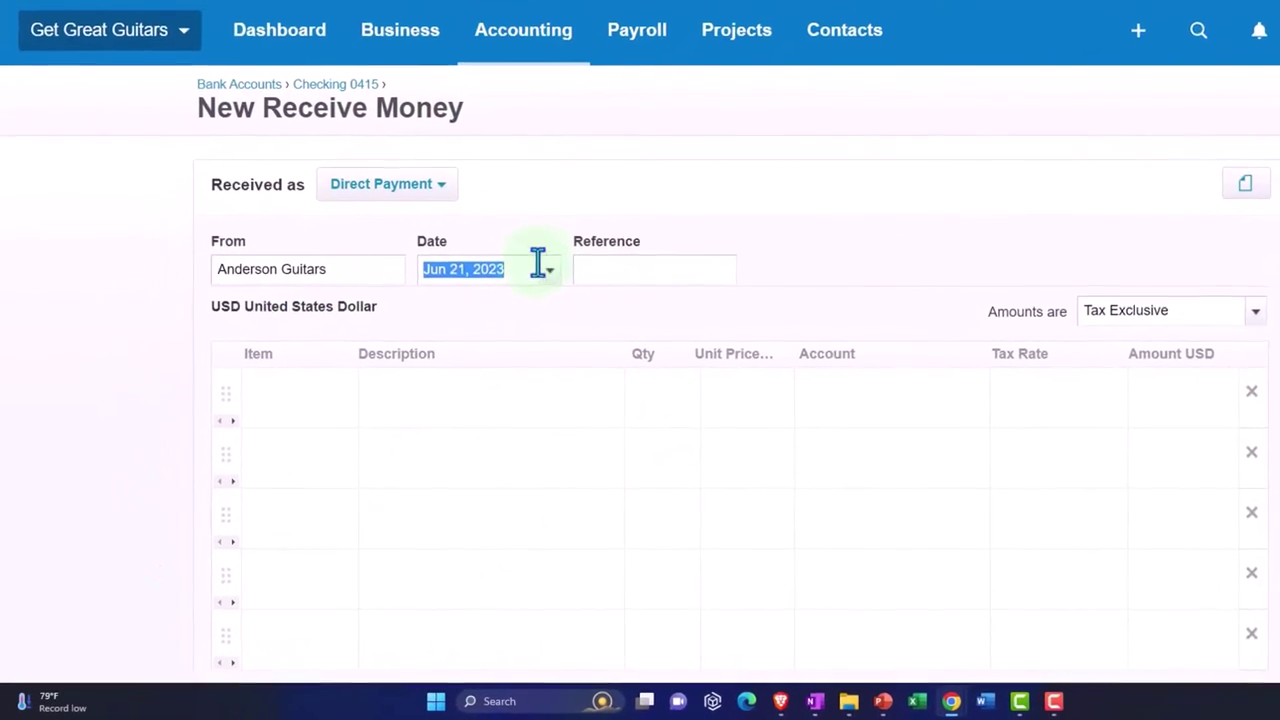
# Set the Receive Money transaction's date to Feb 25, 2023
pyautogui.click(546, 268)
pyautogui.click(442, 298)
pyautogui.click(442, 298)
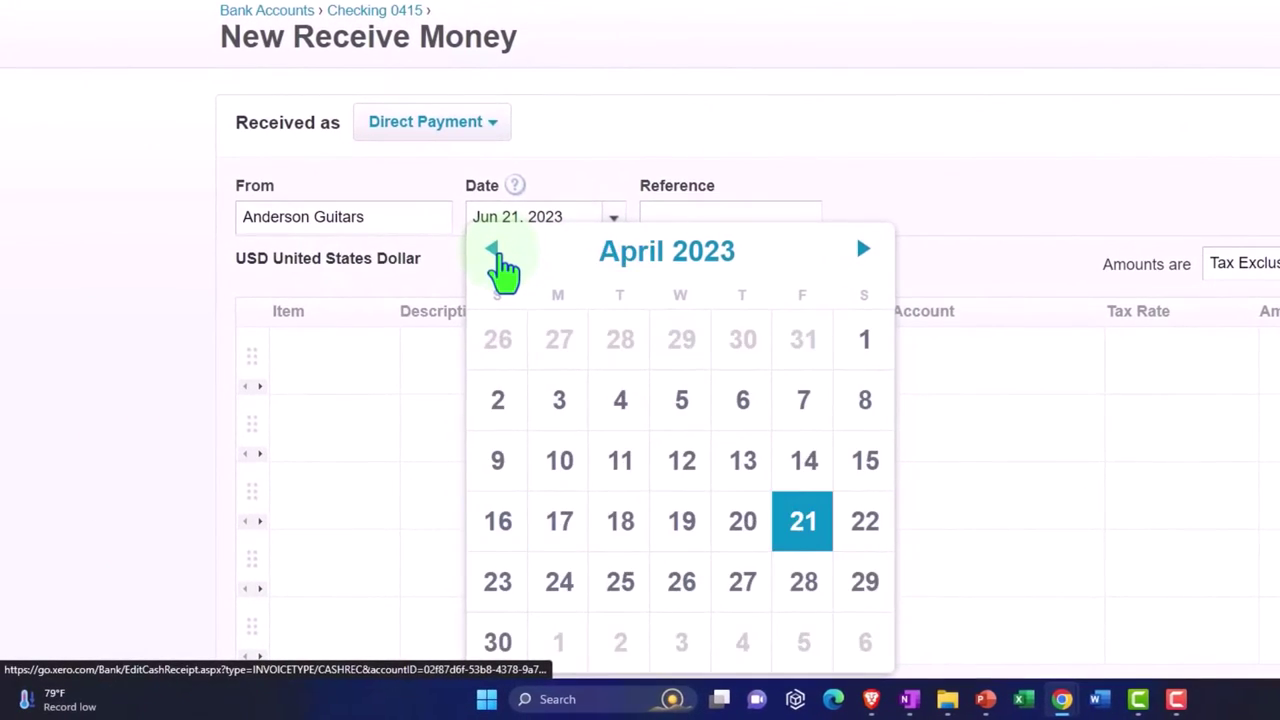
pyautogui.click(493, 252)
pyautogui.click(493, 252)
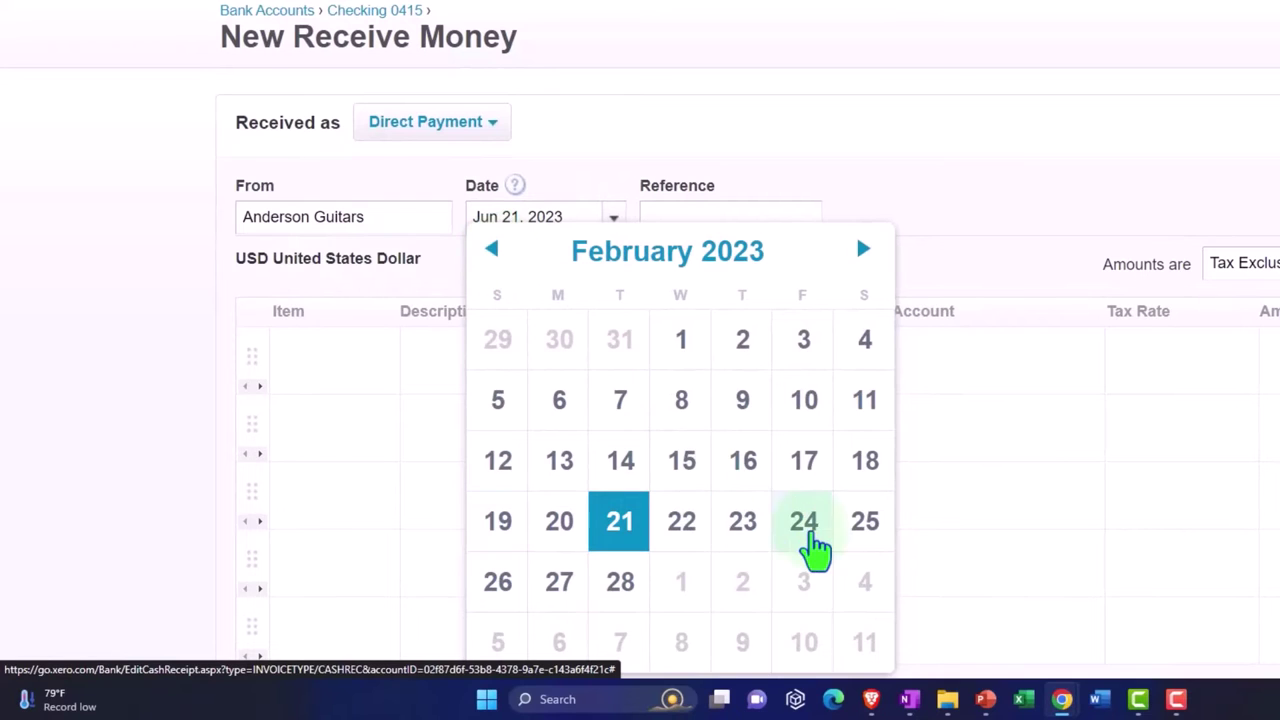
pyautogui.click(860, 530)
pyautogui.press('Tab')
pyautogui.press('Tab')
pyautogui.press('Tab')
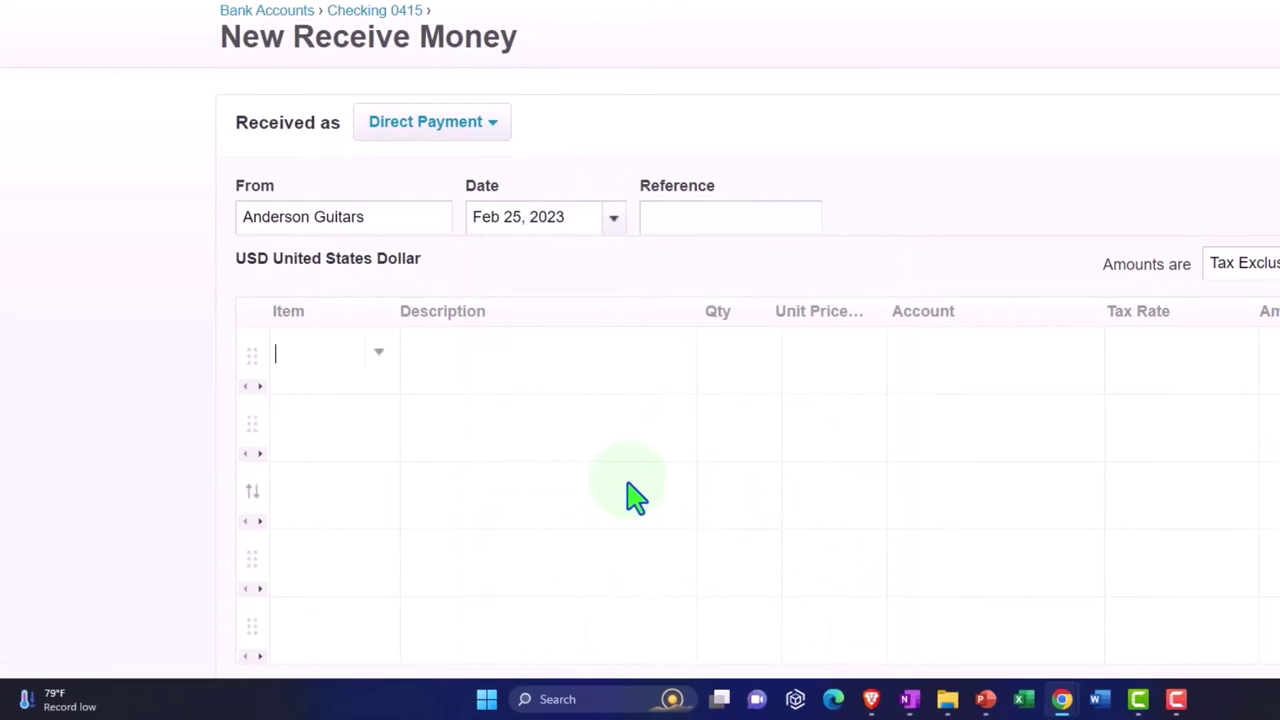
pyautogui.press('Tab')
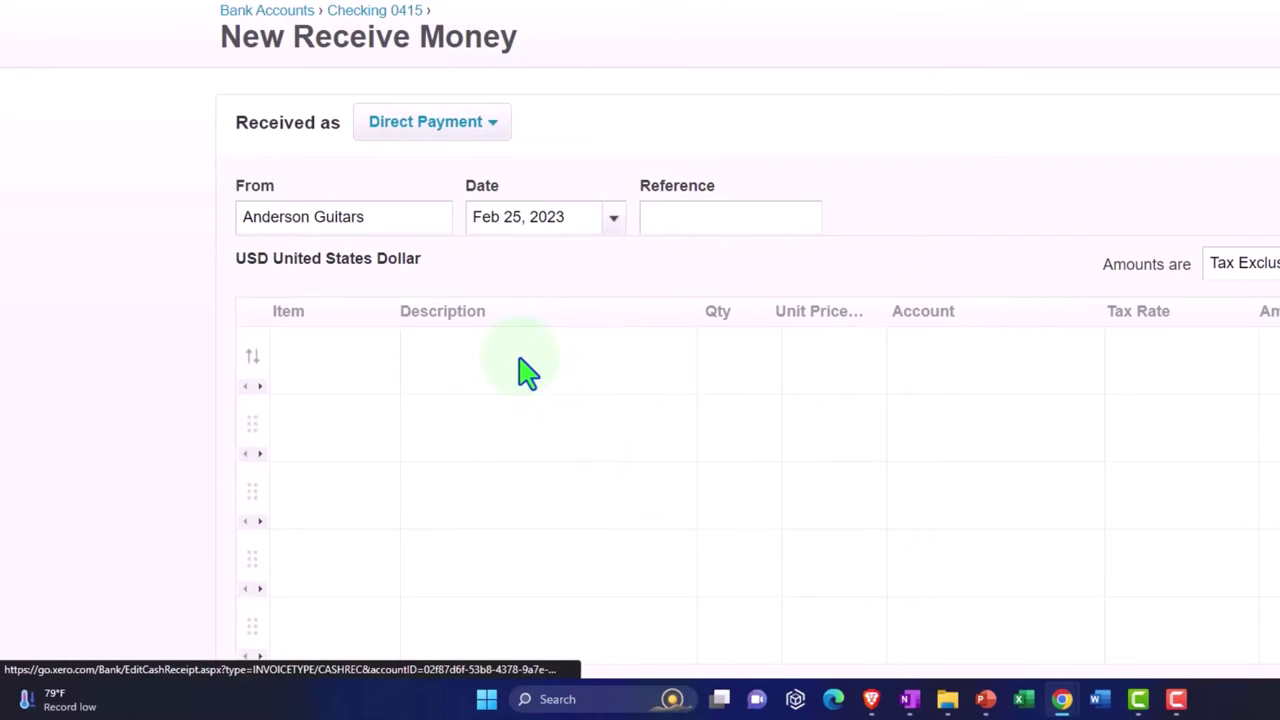
# Add a line item described as "Deposit" with quantity 1 and unit price 300 to the Receive Money transaction
pyautogui.click(527, 372)
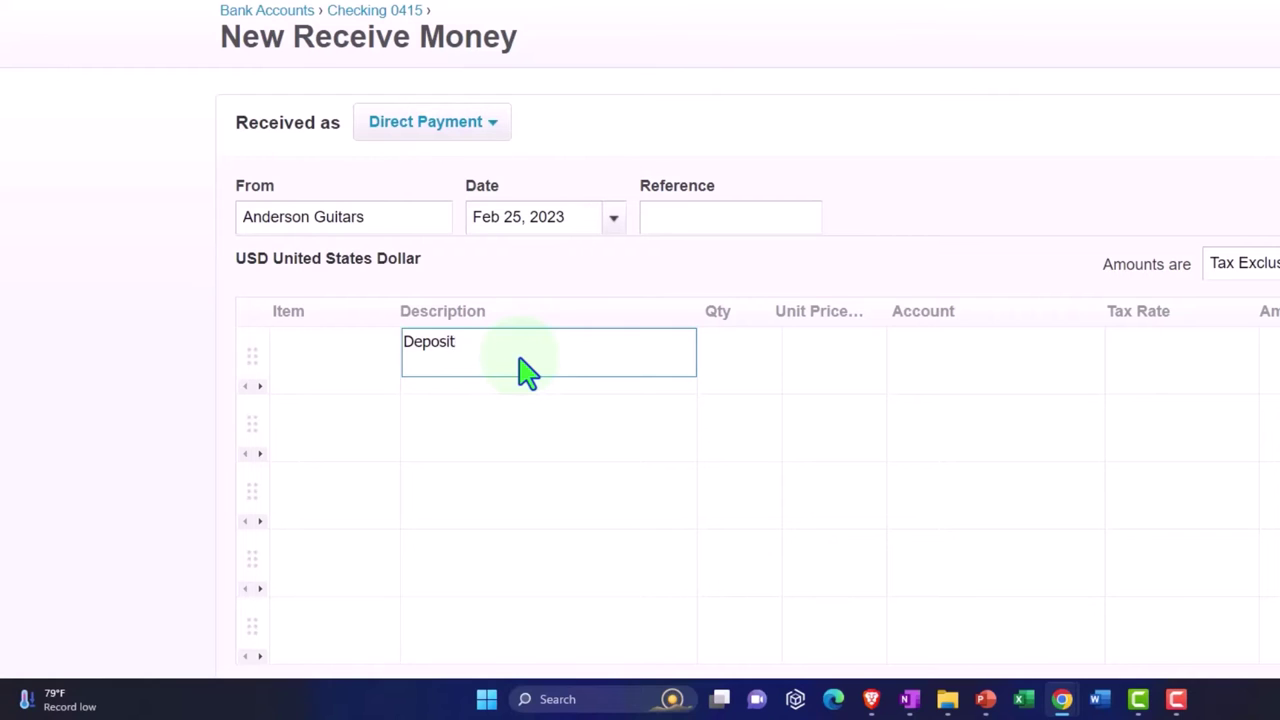
pyautogui.press('Tab')
pyautogui.write('1')
pyautogui.press('Tab')
pyautogui.write('3')
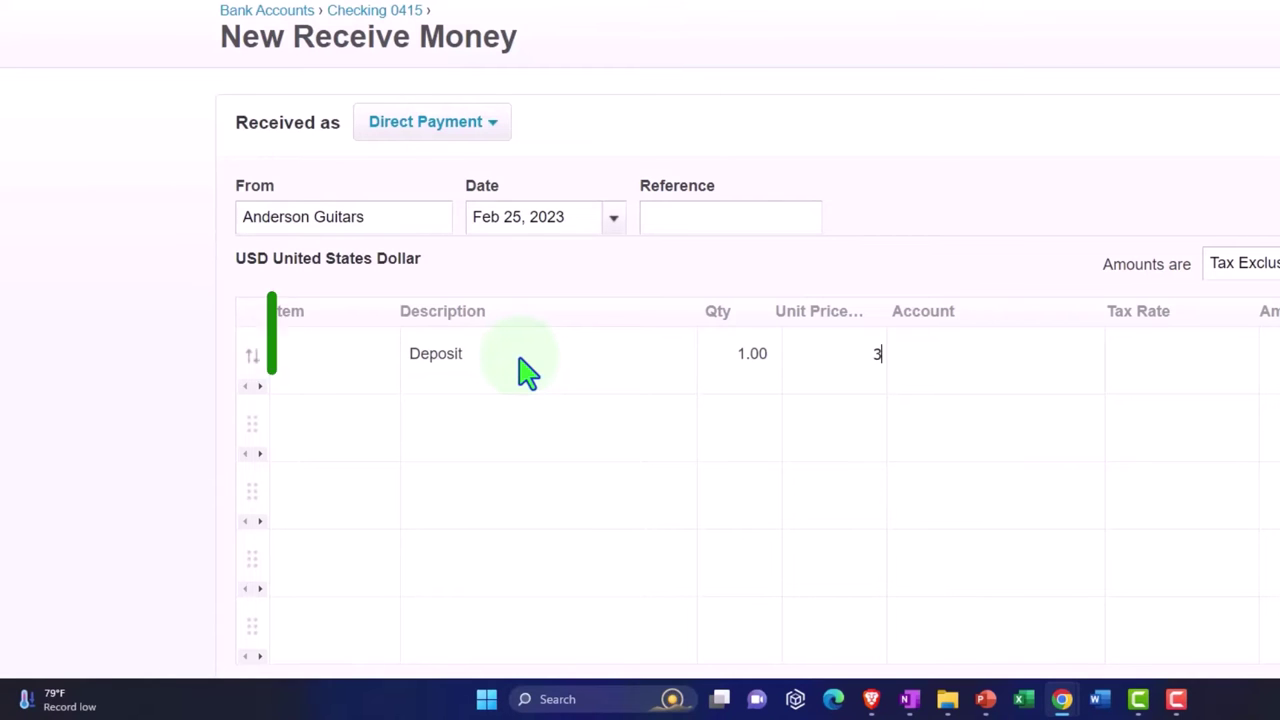
pyautogui.write('00')
pyautogui.press('Tab')
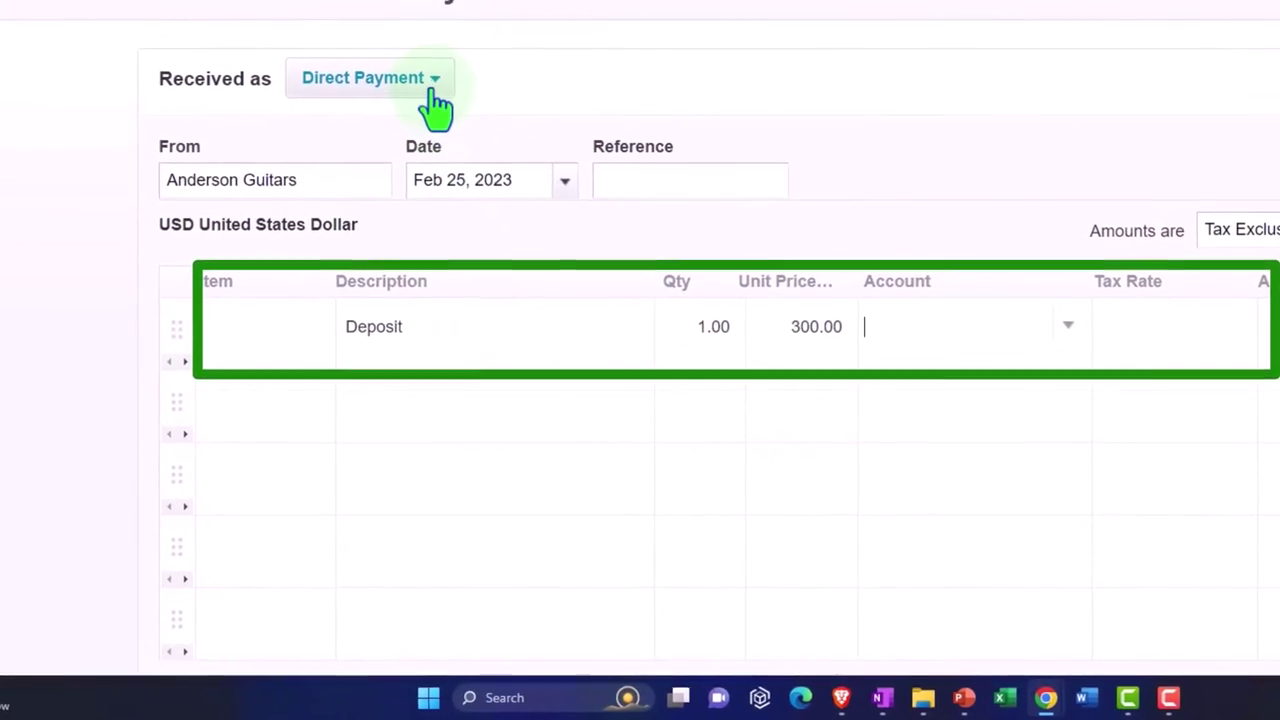
# Change the transaction from direct payment to Prepayment, code the deposit line to 2250 - Unearned Revenue, and save it
pyautogui.click(455, 97)
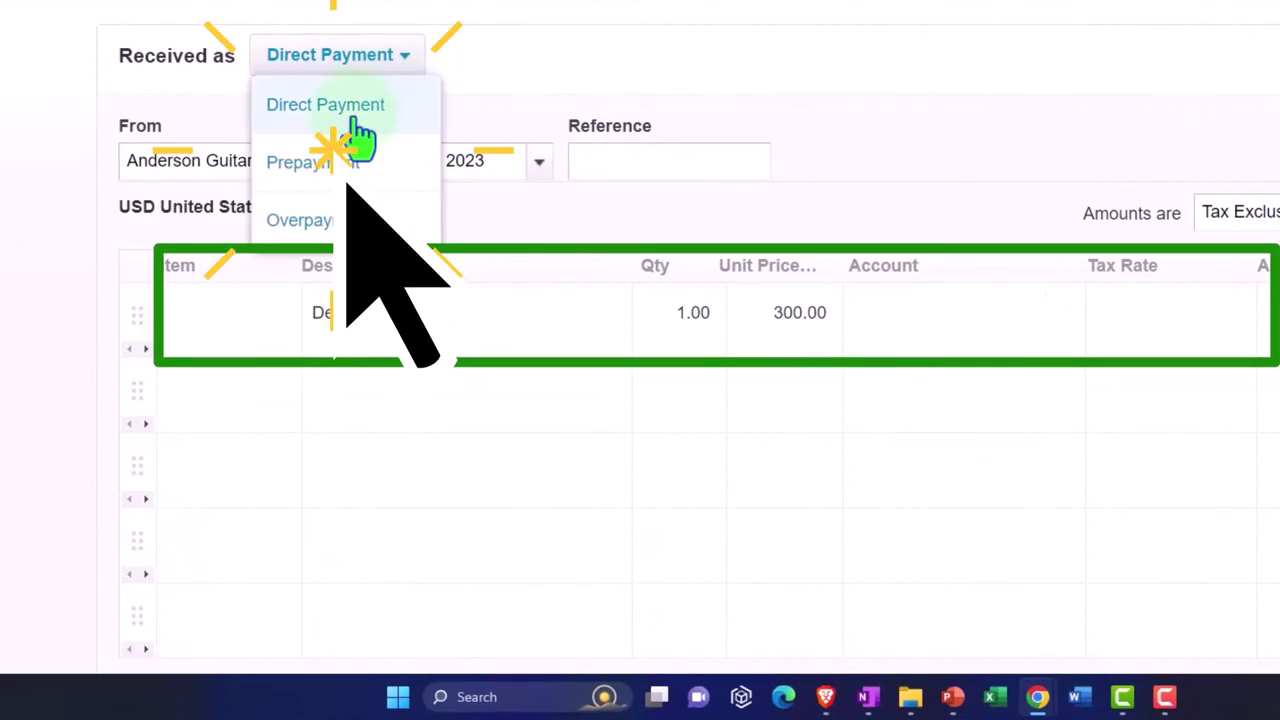
pyautogui.click(306, 168)
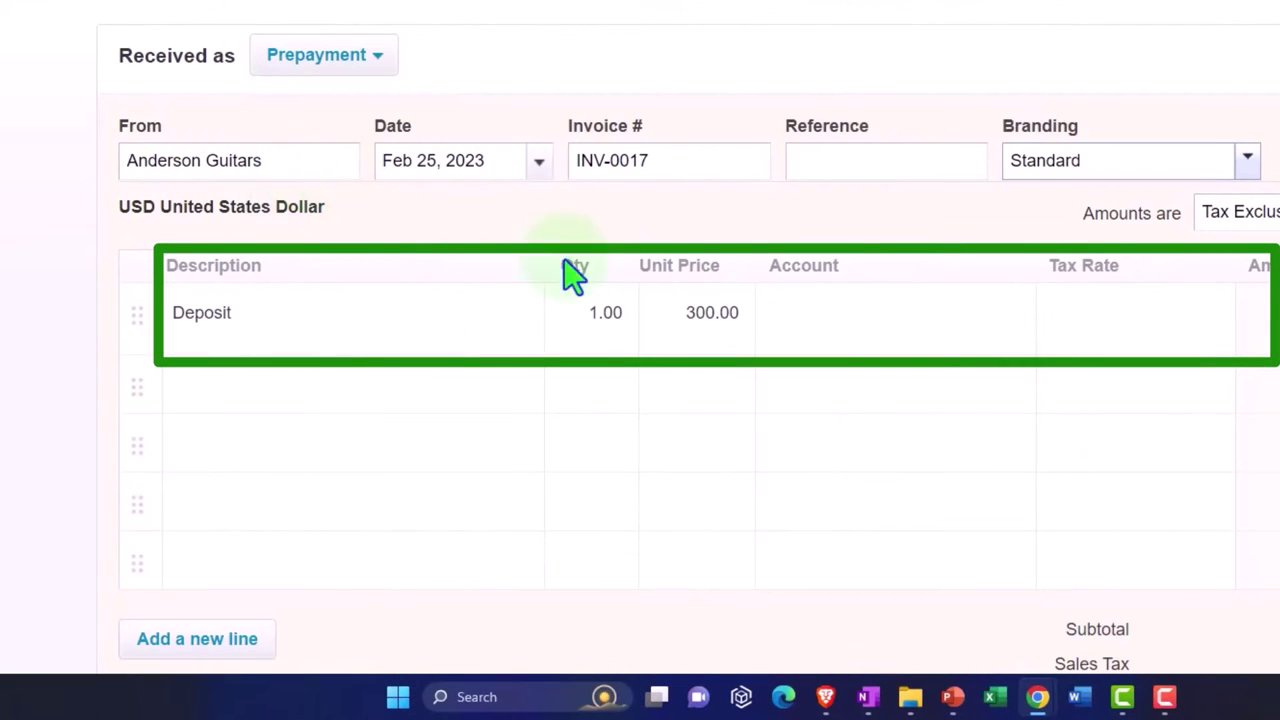
pyautogui.click(840, 312)
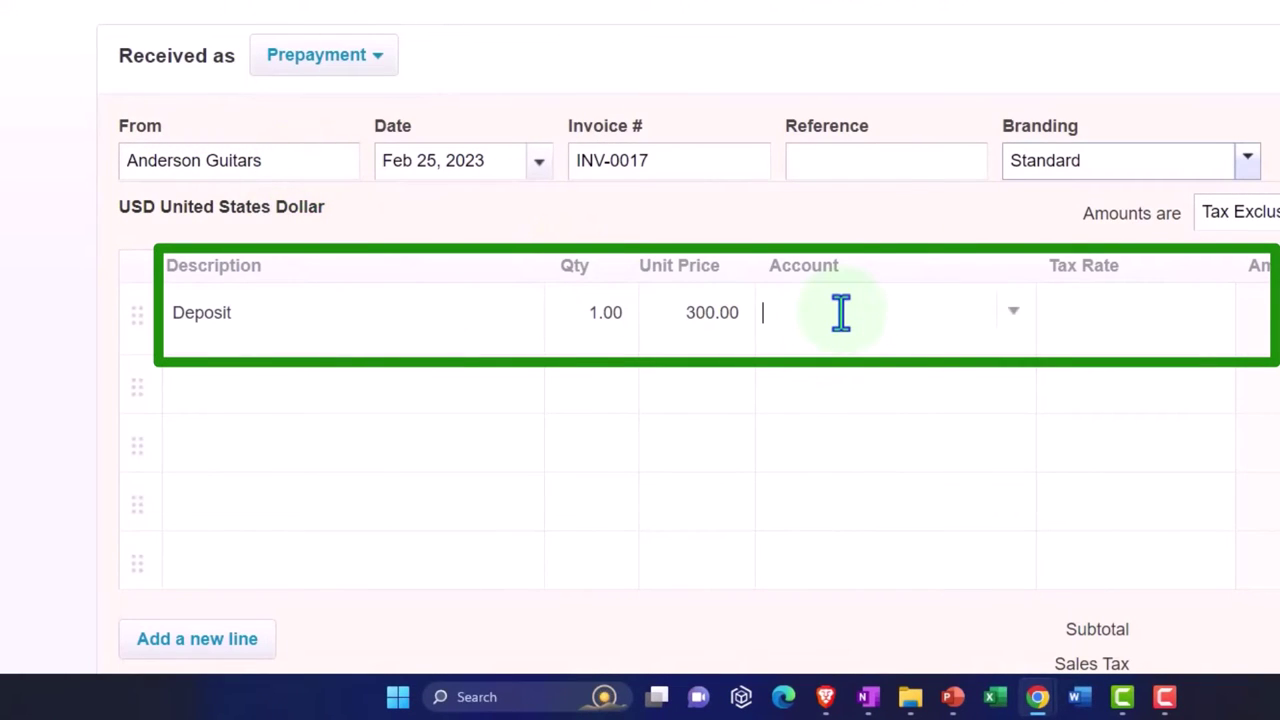
pyautogui.write('un')
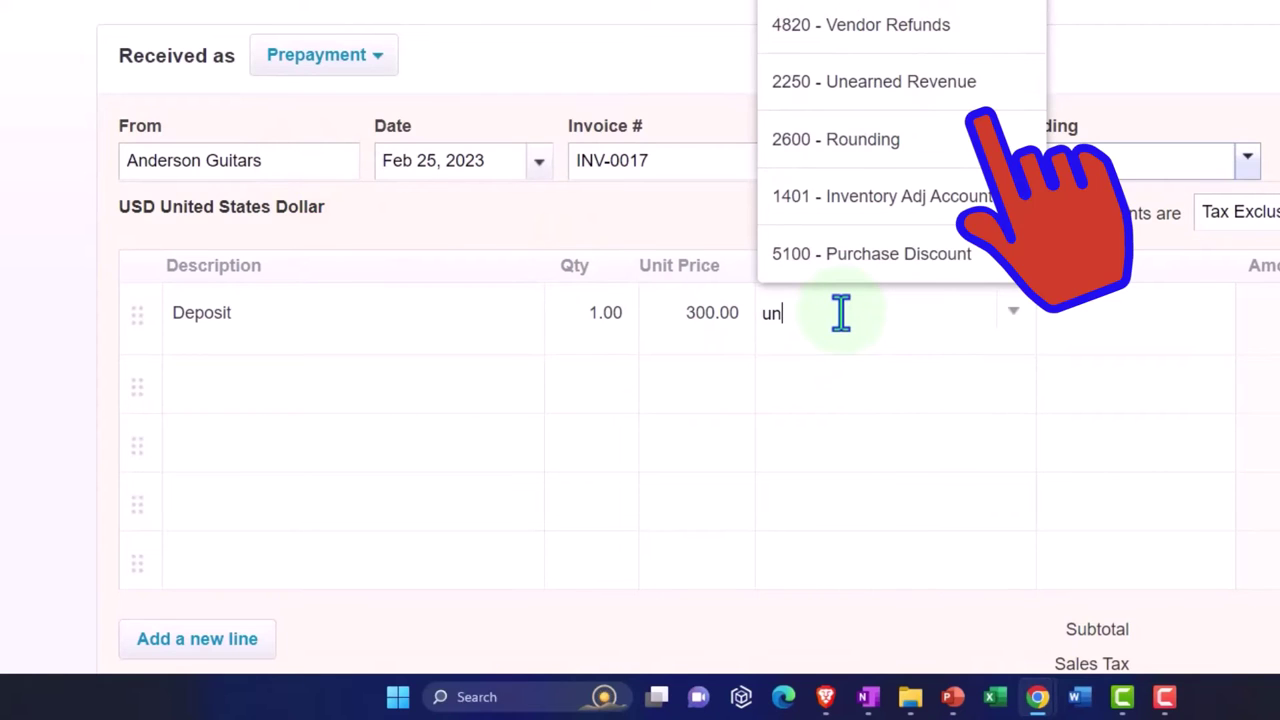
pyautogui.click(876, 86)
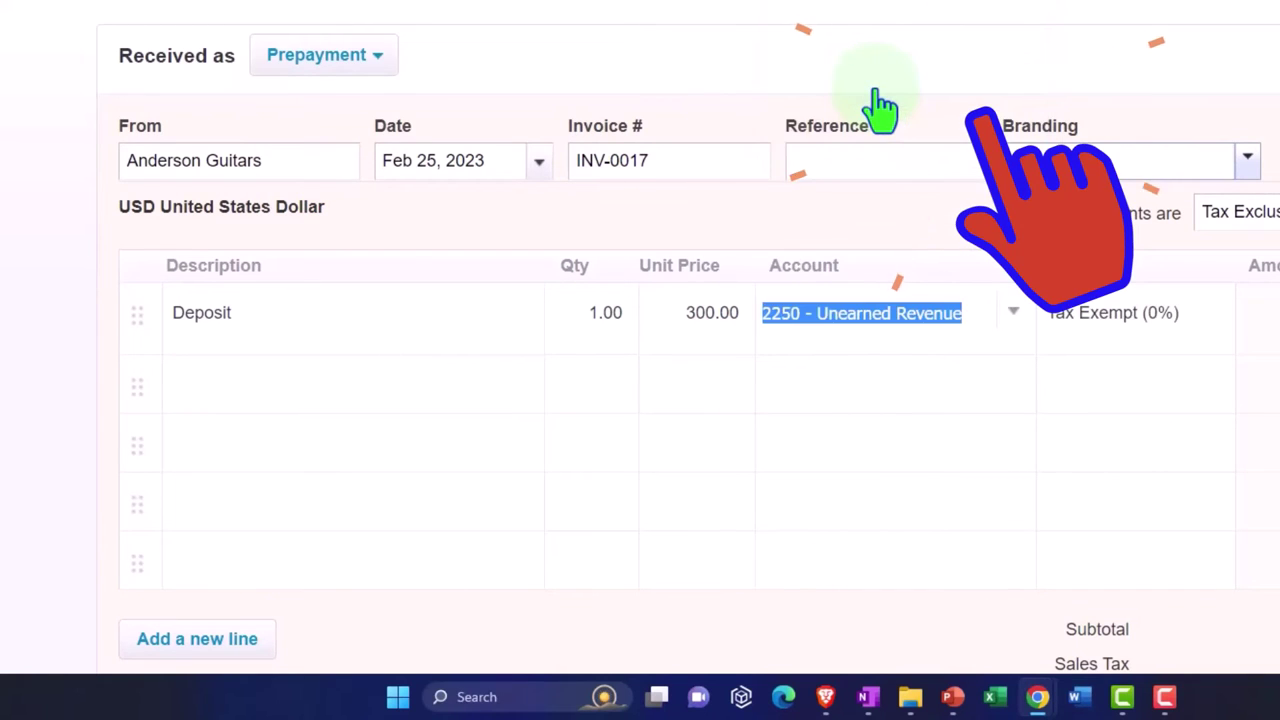
pyautogui.press('Tab')
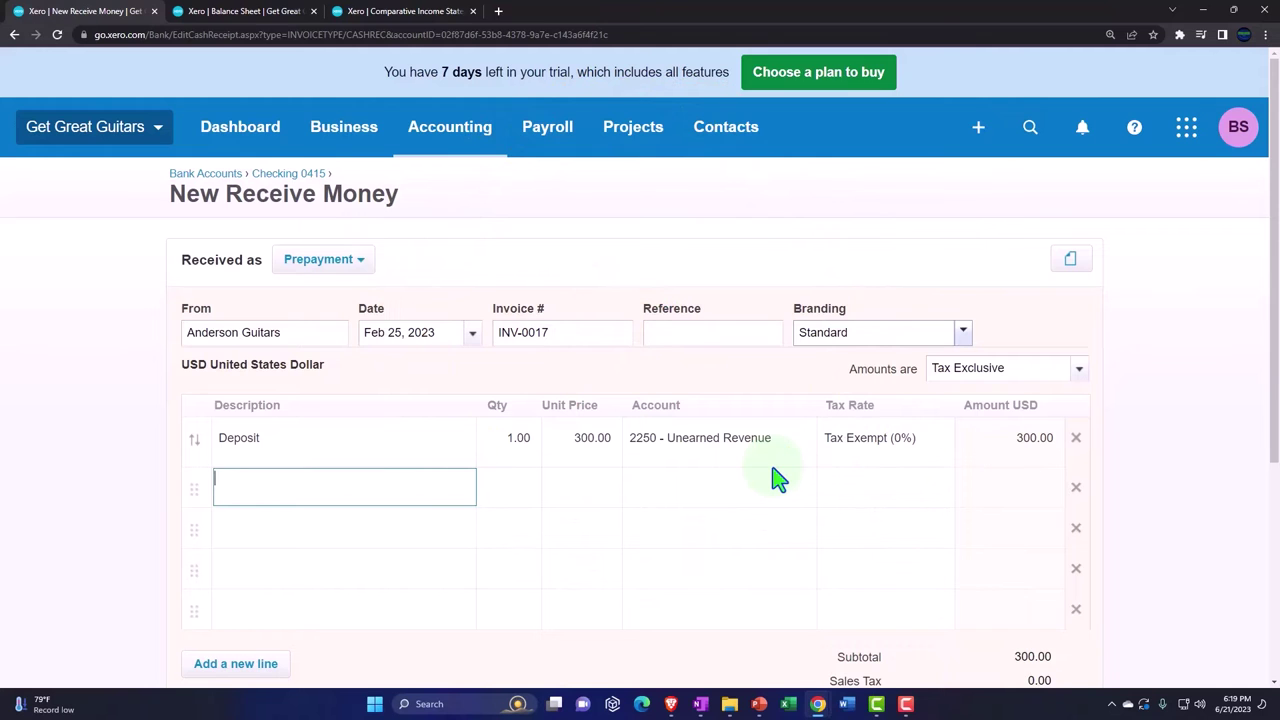
pyautogui.scroll(-2, 779, 480)
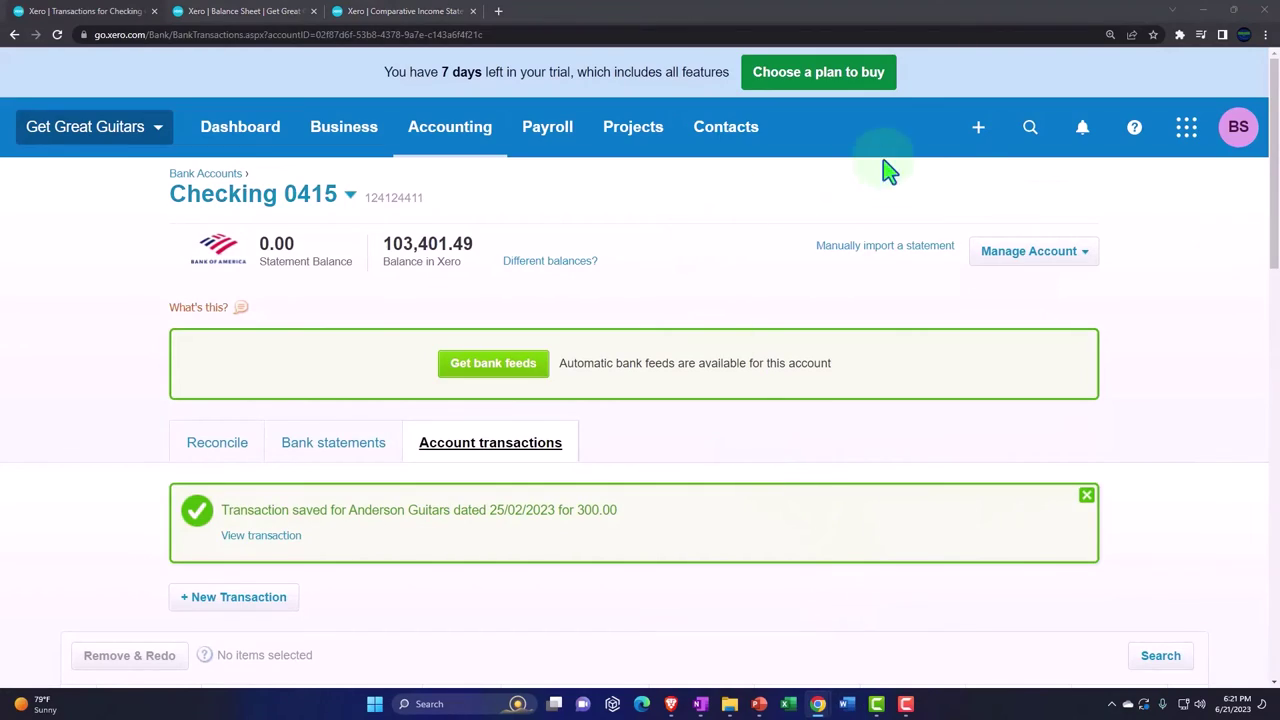
pyautogui.click(978, 128)
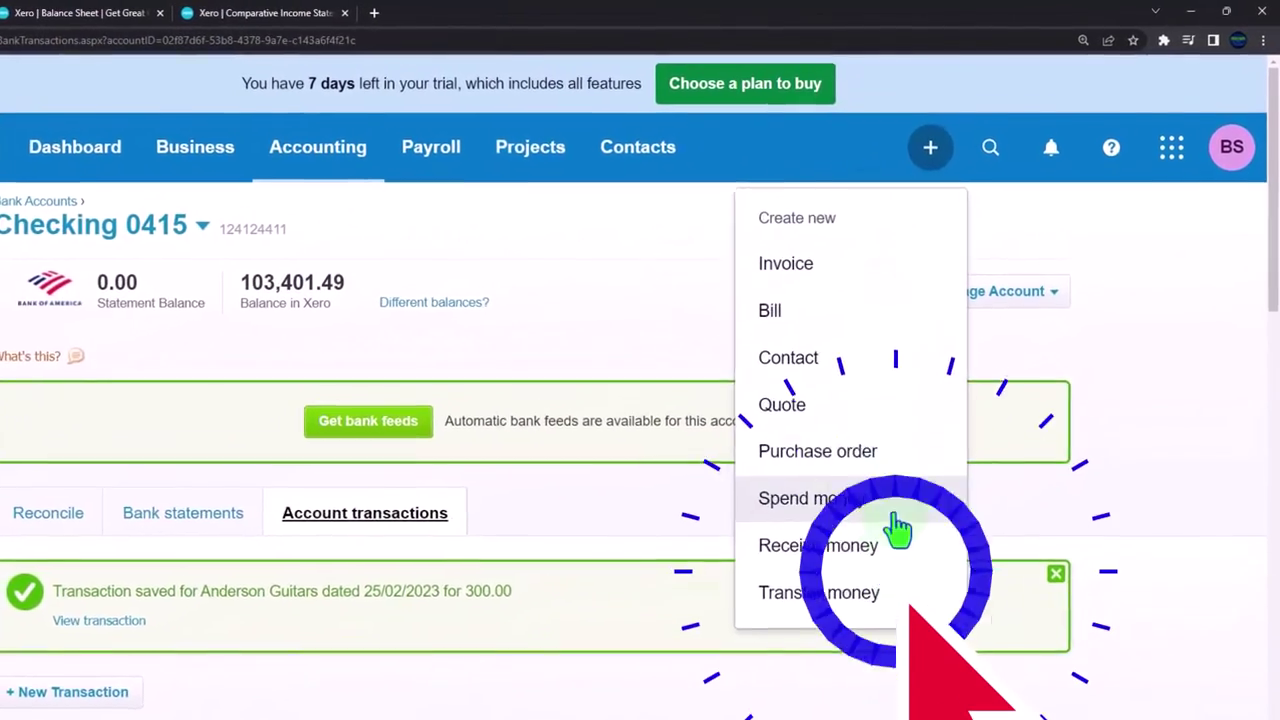
pyautogui.click(889, 558)
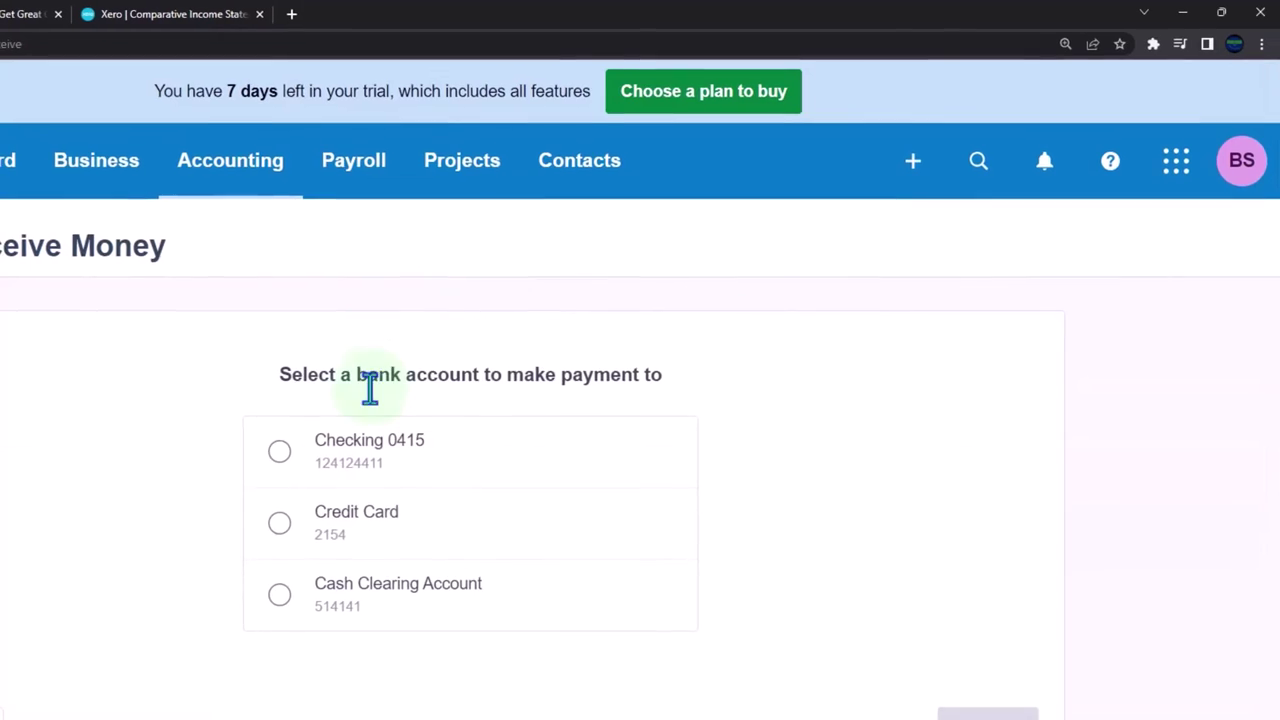
pyautogui.click(279, 451)
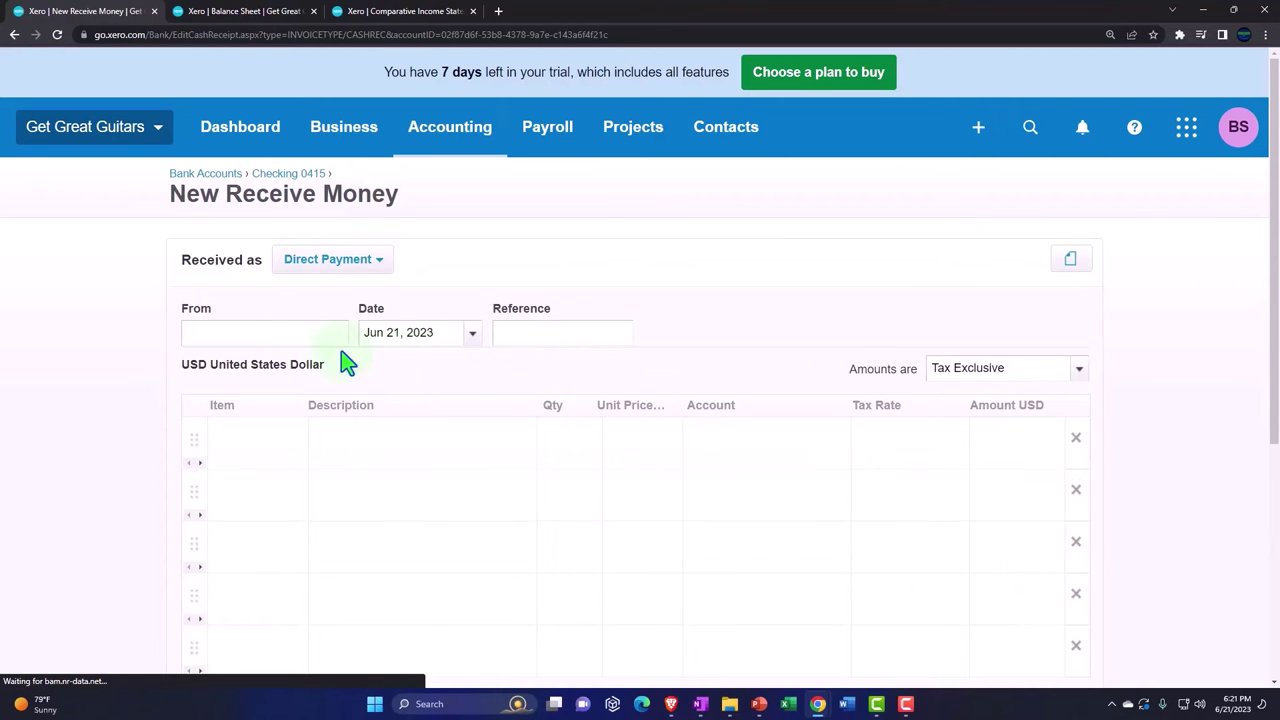
pyautogui.click(256, 332)
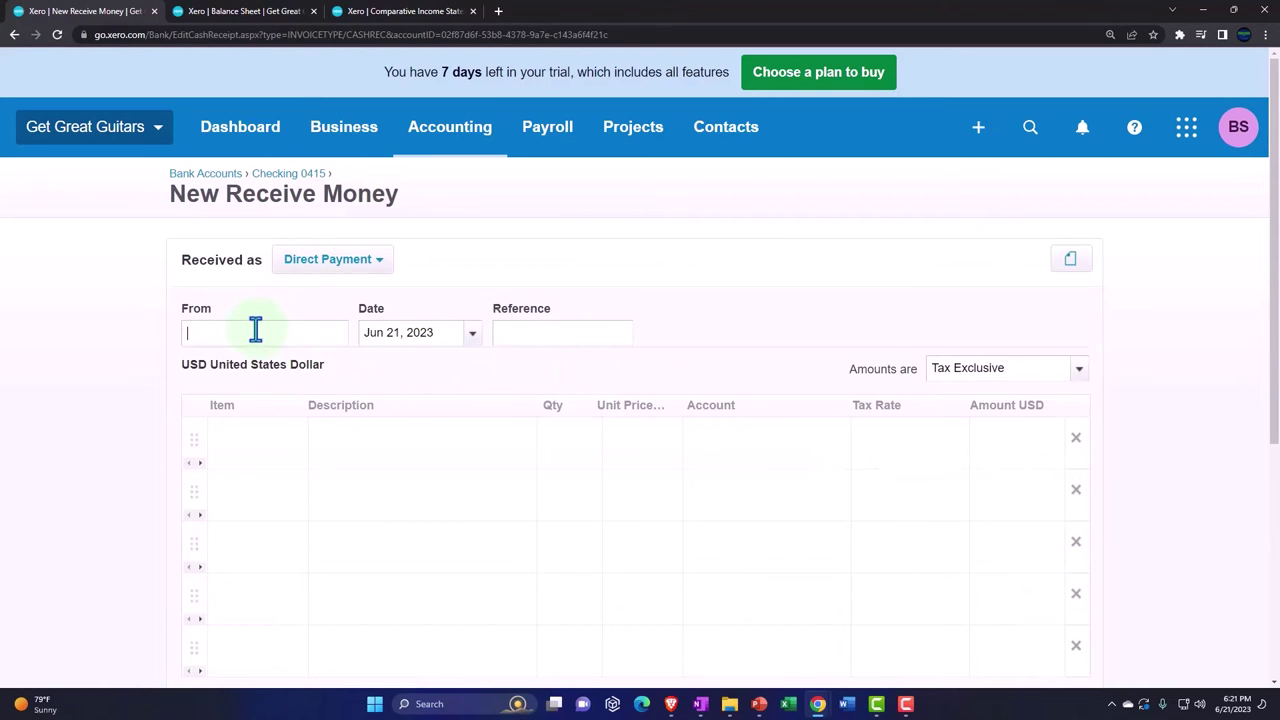
pyautogui.write('Eric')
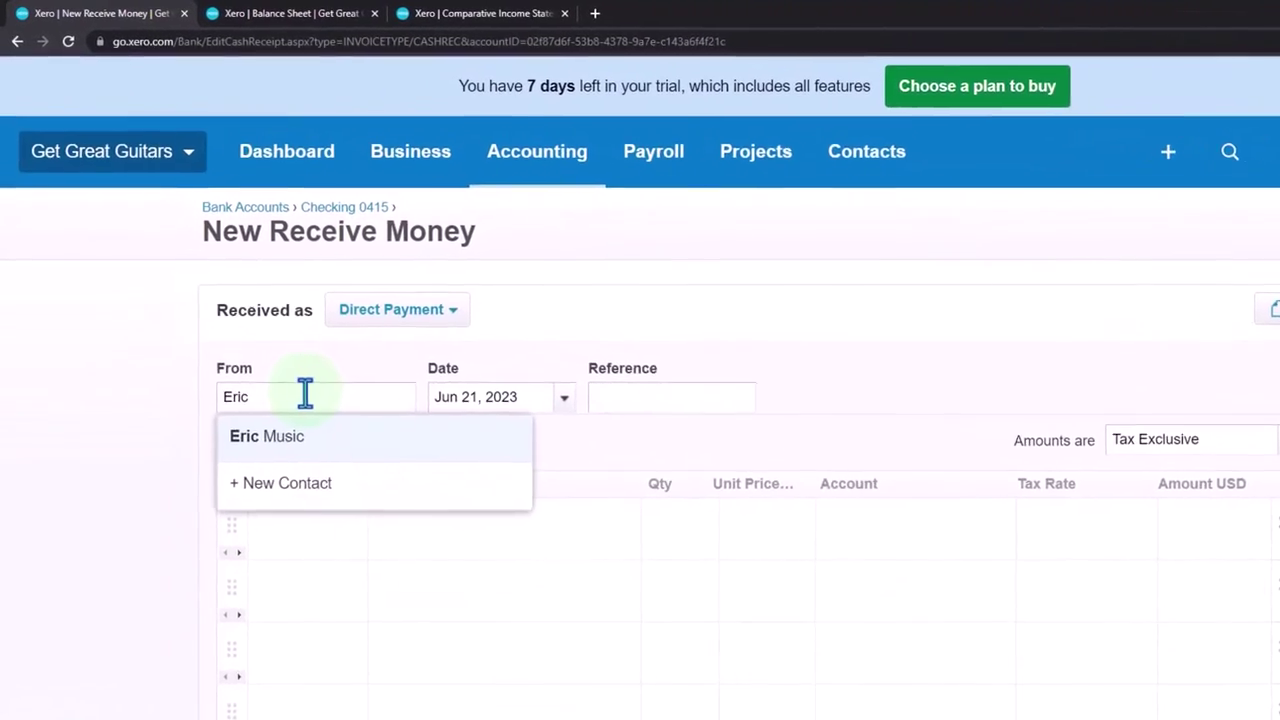
pyautogui.click(290, 437)
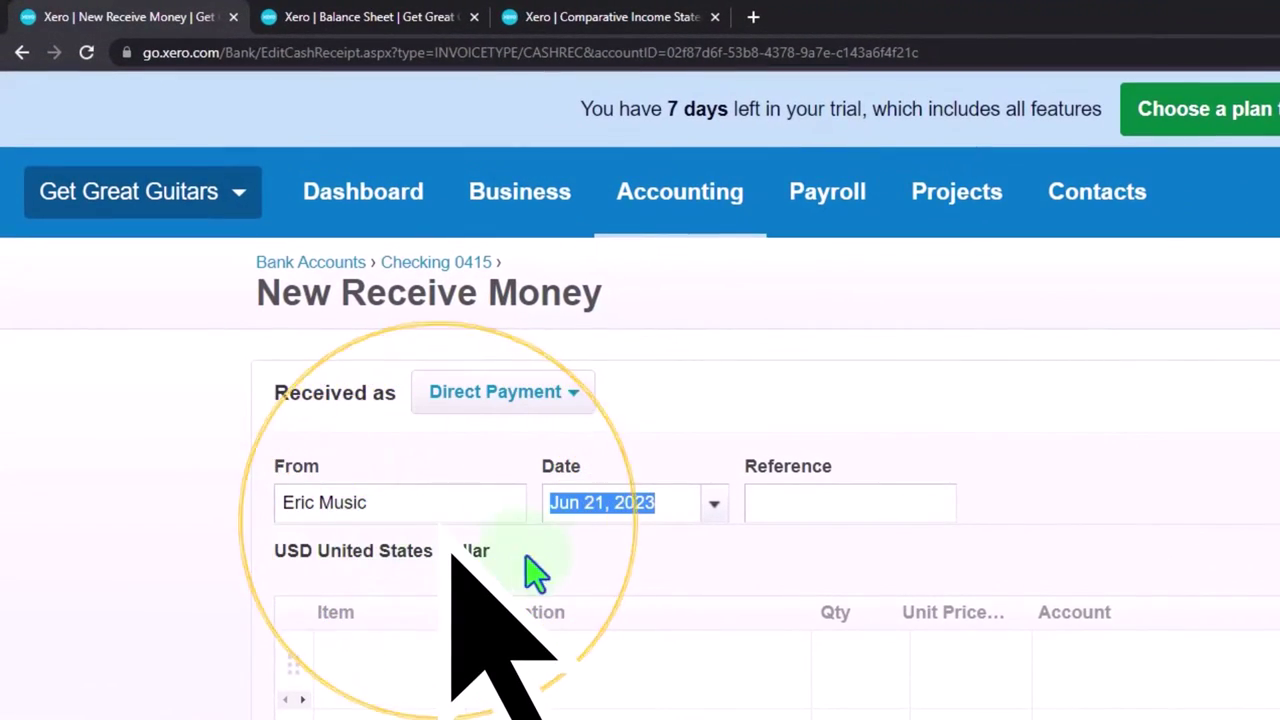
# Set the date of the Eric Music transaction to Feb 25, 2023
pyautogui.click(704, 505)
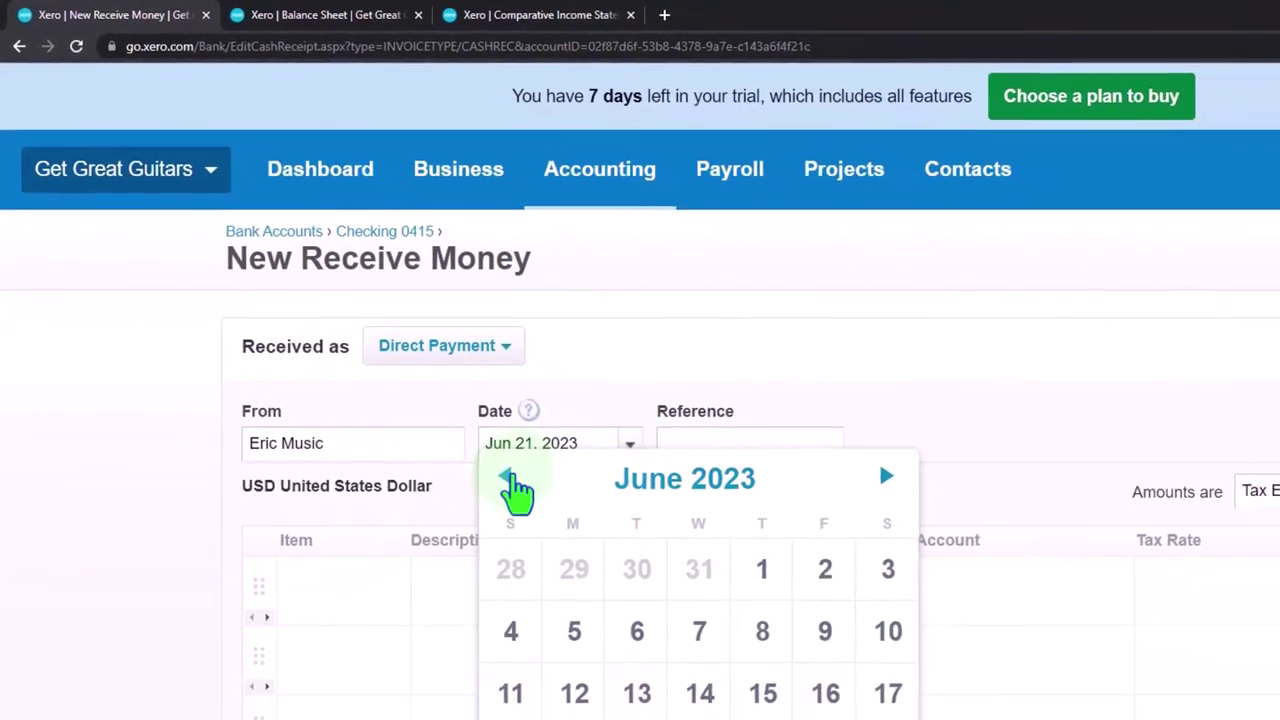
pyautogui.click(565, 532)
pyautogui.click(565, 532)
pyautogui.click(565, 532)
pyautogui.click(421, 397)
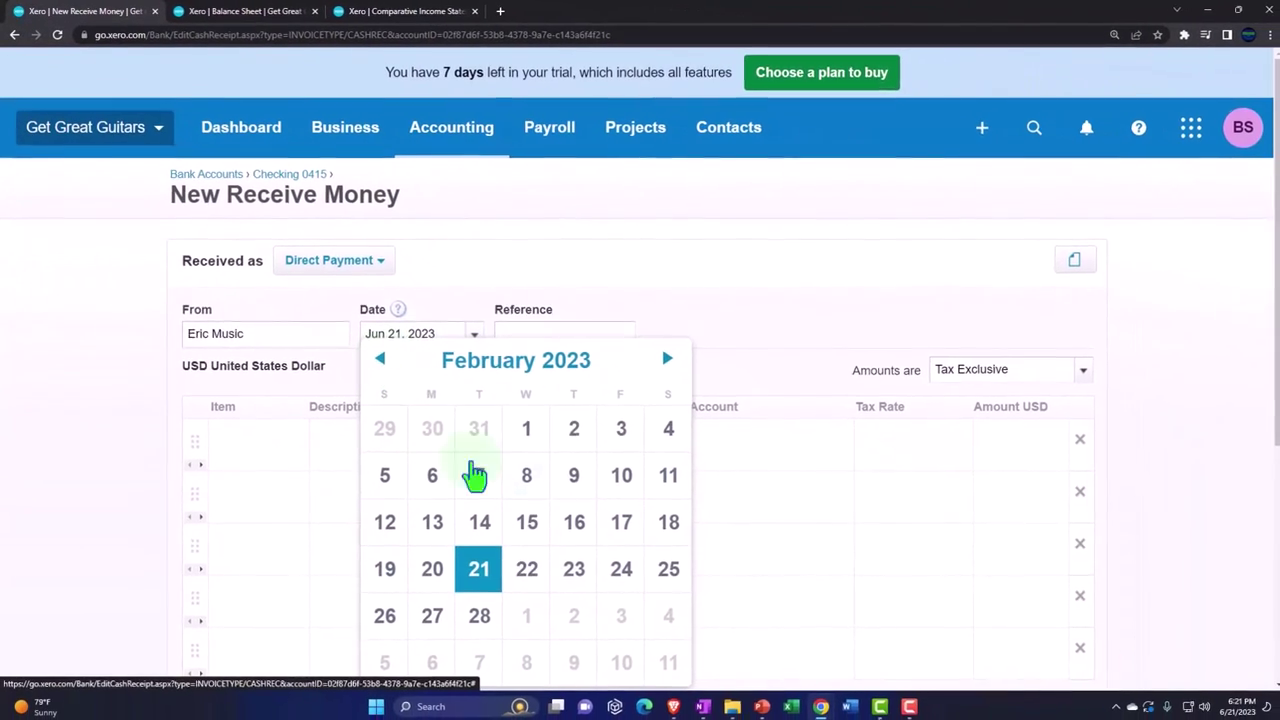
pyautogui.click(733, 638)
# Enter a "Deposit" line with quantity 1 and unit price 200, coded to 2250 - Unearned Revenue
pyautogui.press('Tab')
pyautogui.press('Tab')
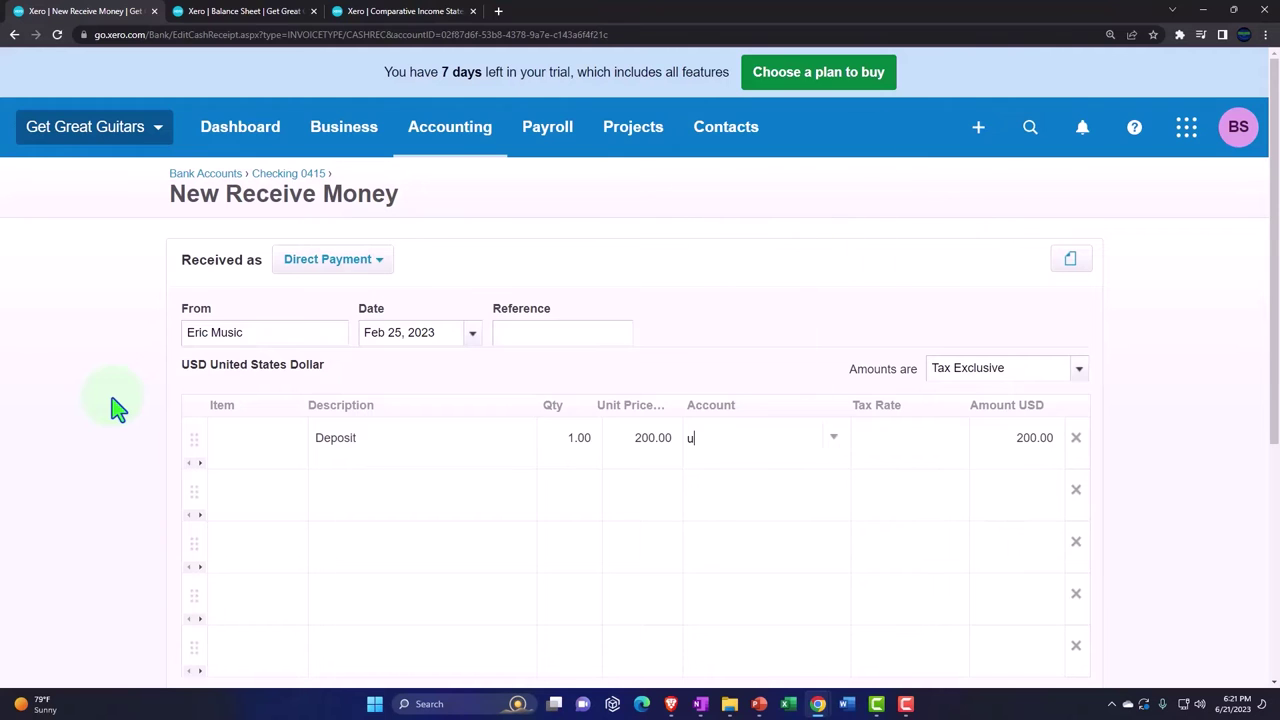
pyautogui.write('n')
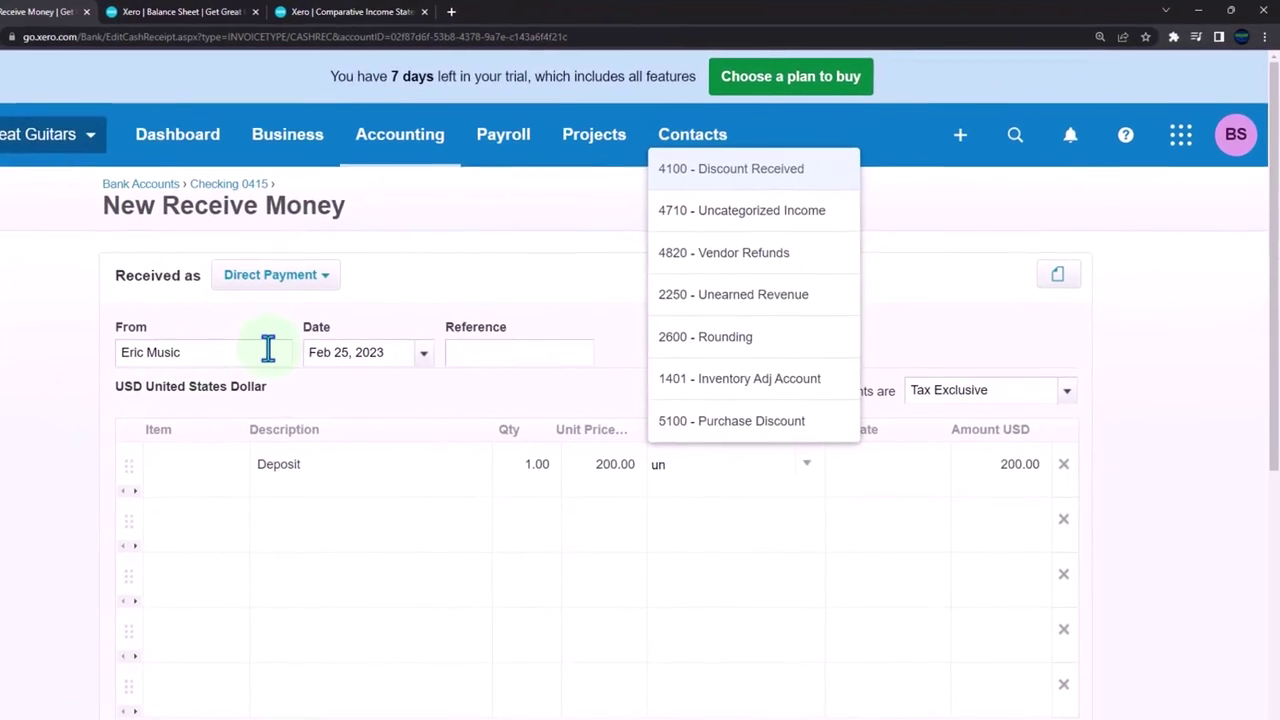
pyautogui.write('e')
pyautogui.press('Tab')
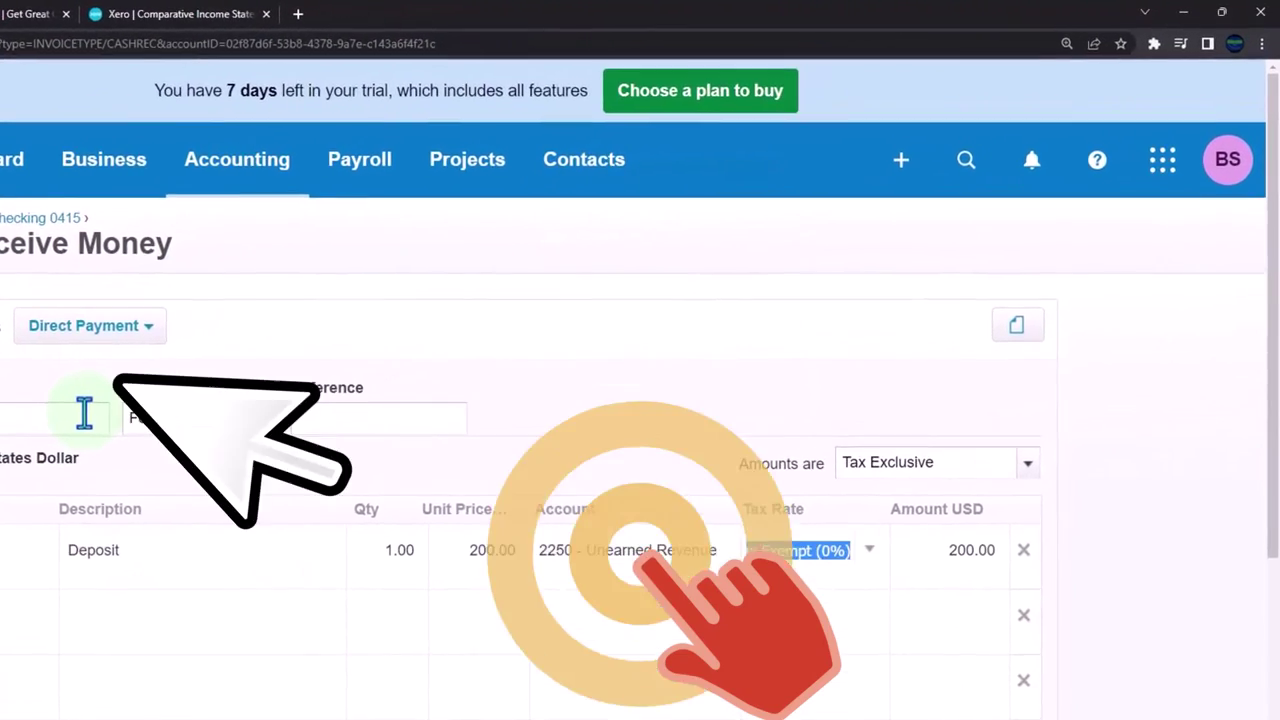
# Change the Eric Music transaction to Prepayment, code its deposit line again to 2250 - Unearned Revenue, and save it
pyautogui.click(128, 332)
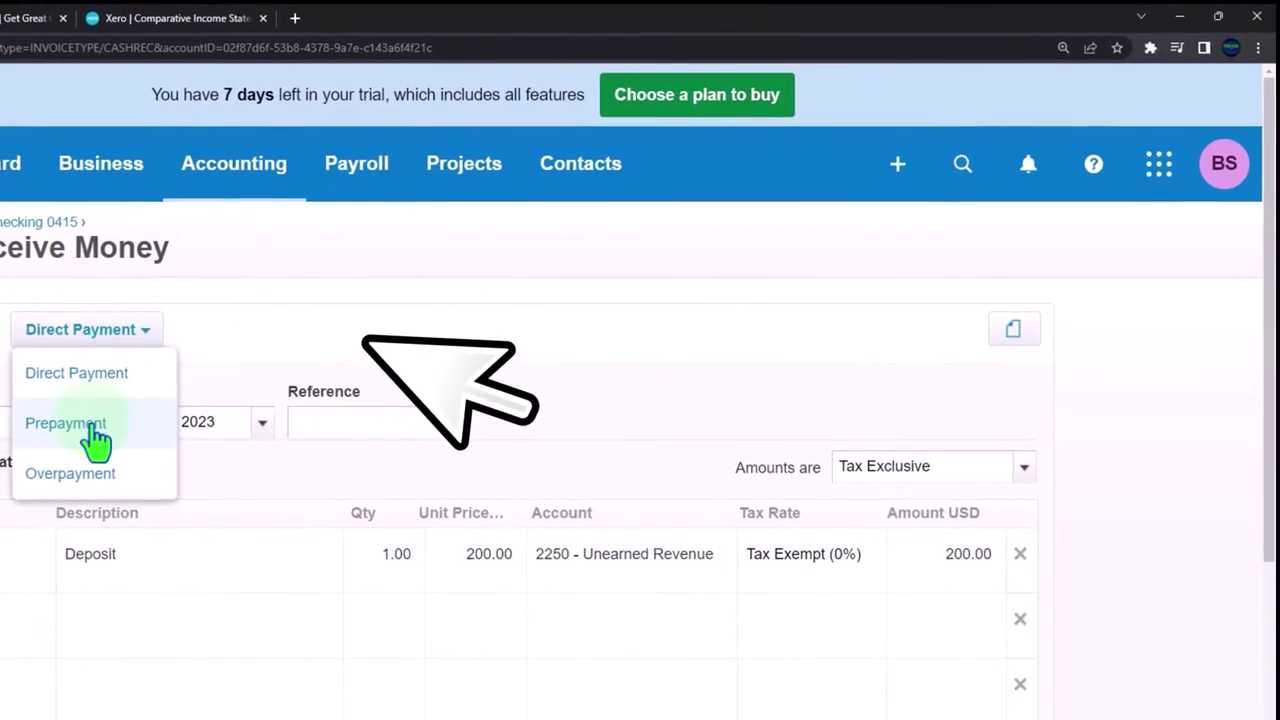
pyautogui.click(95, 430)
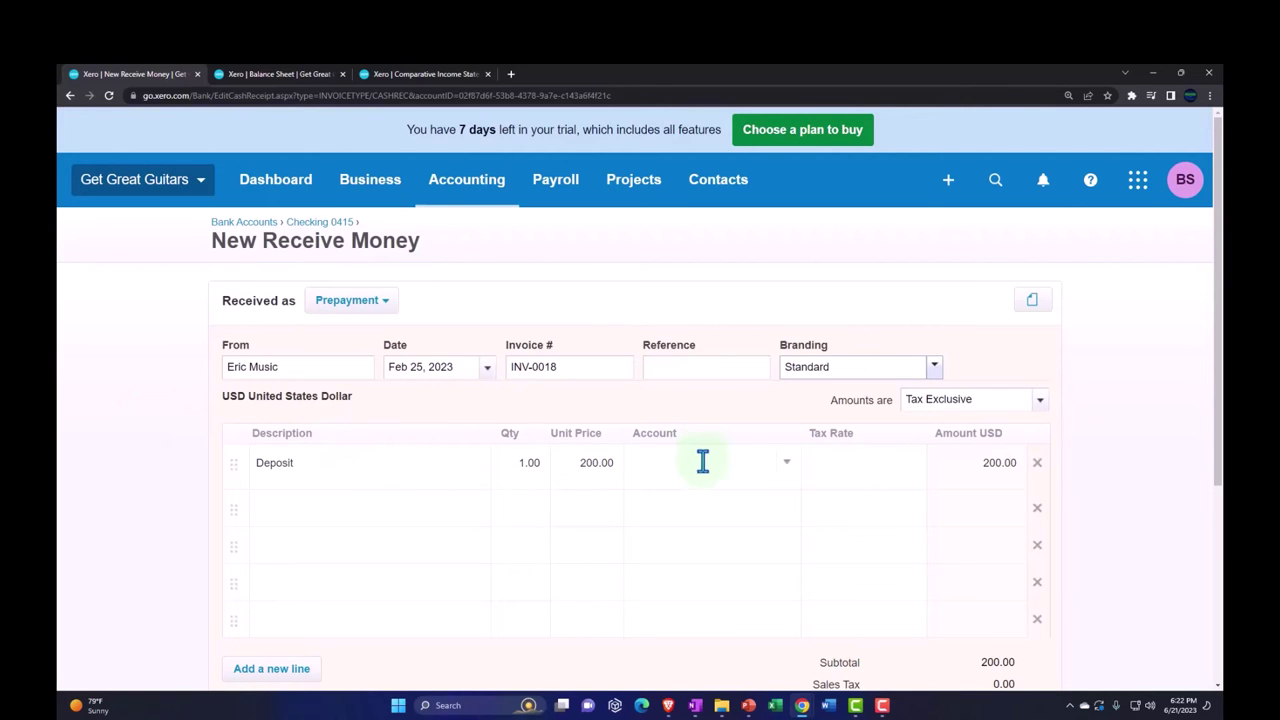
pyautogui.write('une')
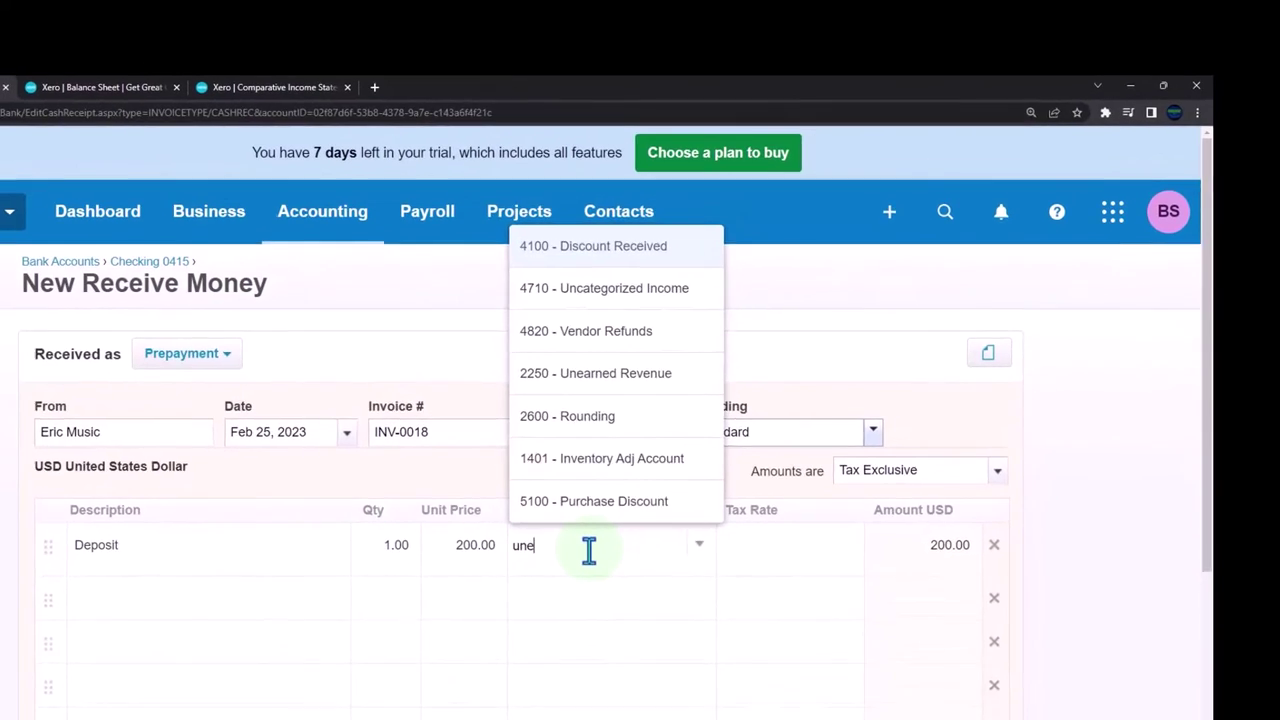
pyautogui.click(588, 588)
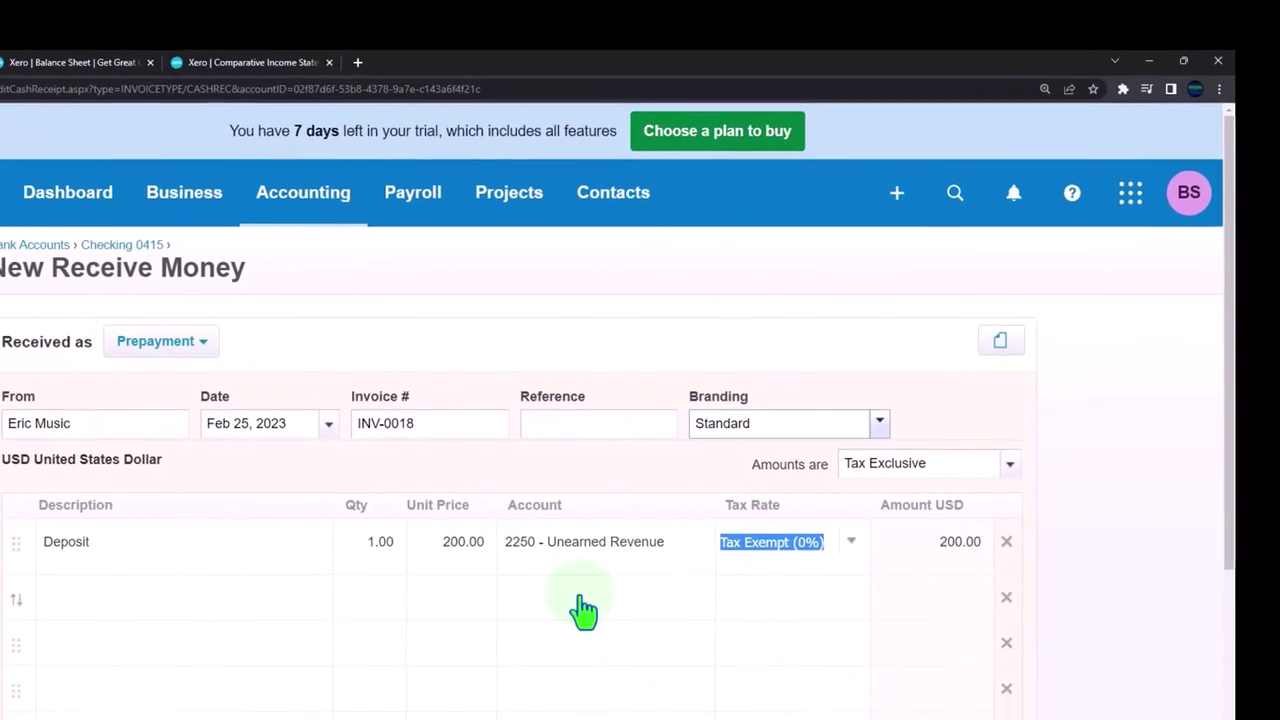
pyautogui.scroll(-5, 700, 497)
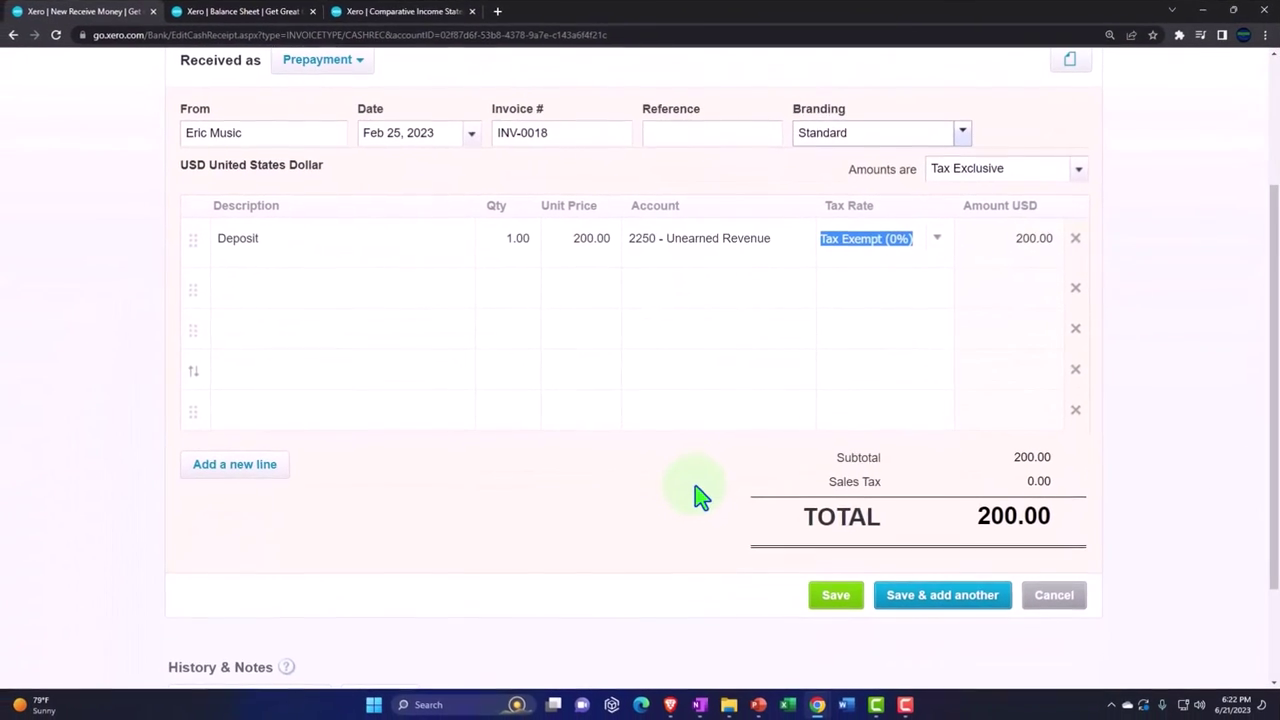
pyautogui.click(830, 600)
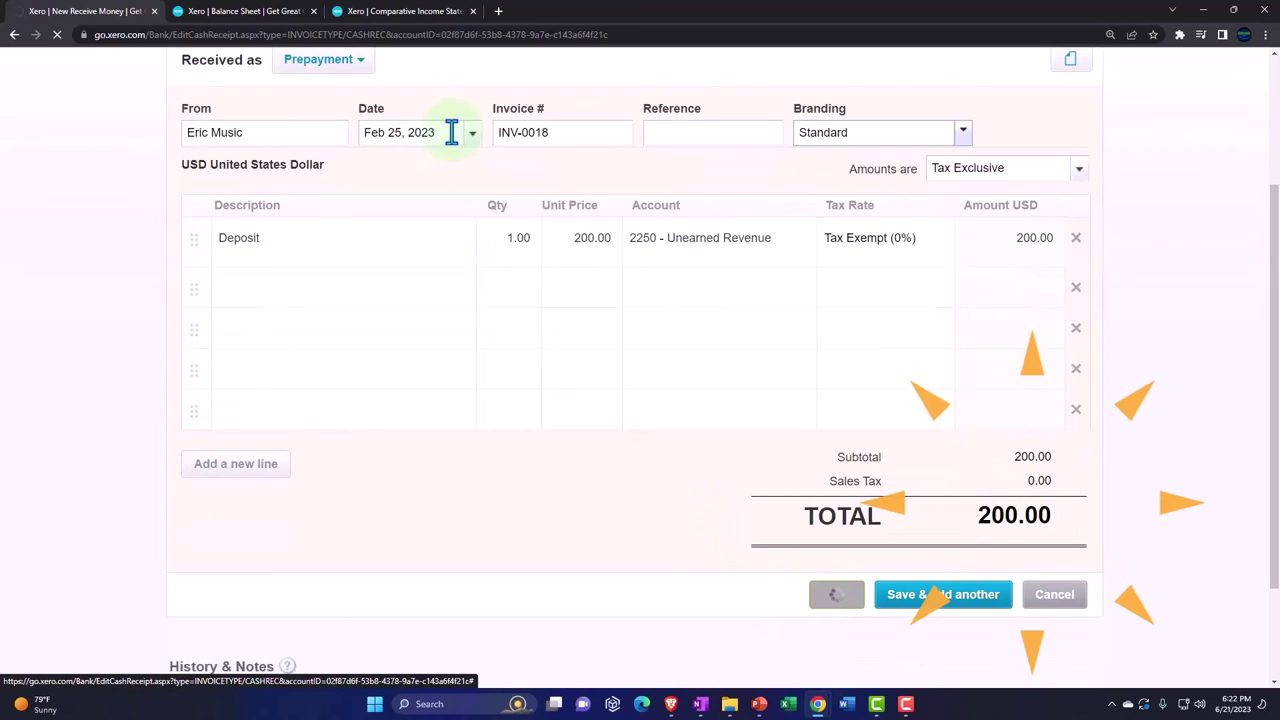
# Update the Balance Sheet report and examine the checking account and current liabilities balances
pyautogui.click(245, 12)
pyautogui.scroll(1, 888, 385)
pyautogui.click(1122, 245)
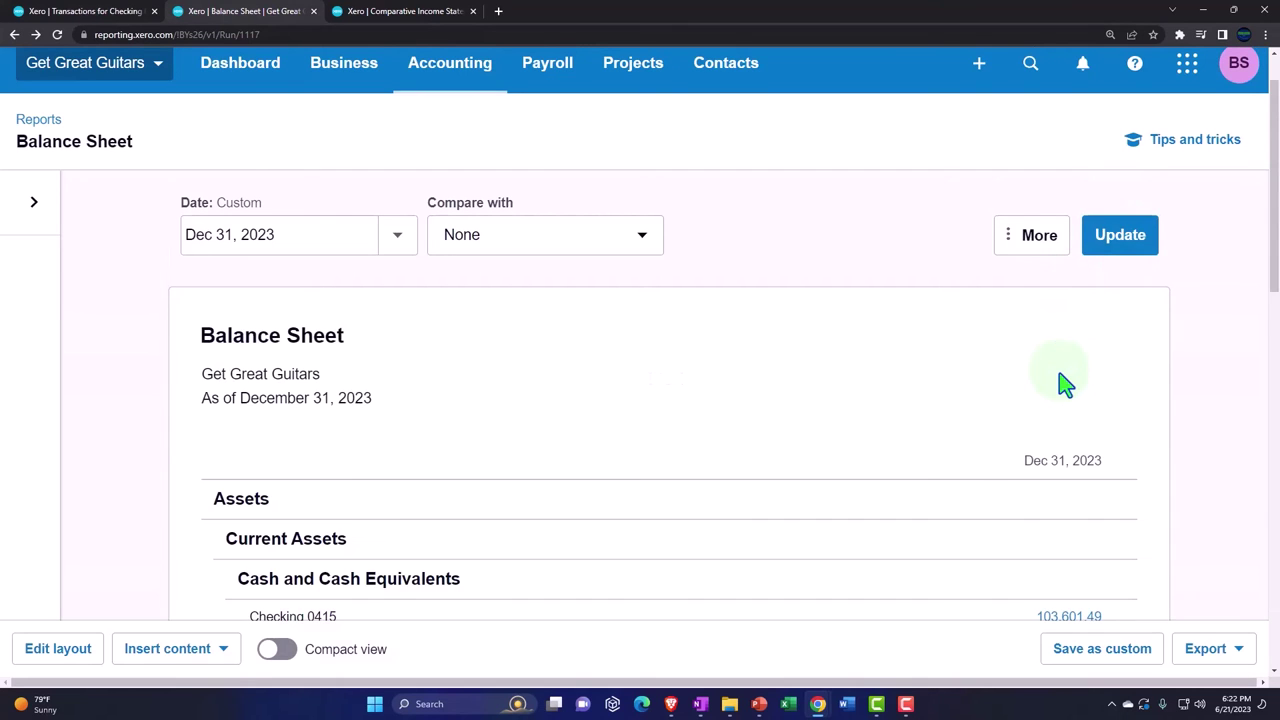
pyautogui.scroll(-4, 1063, 380)
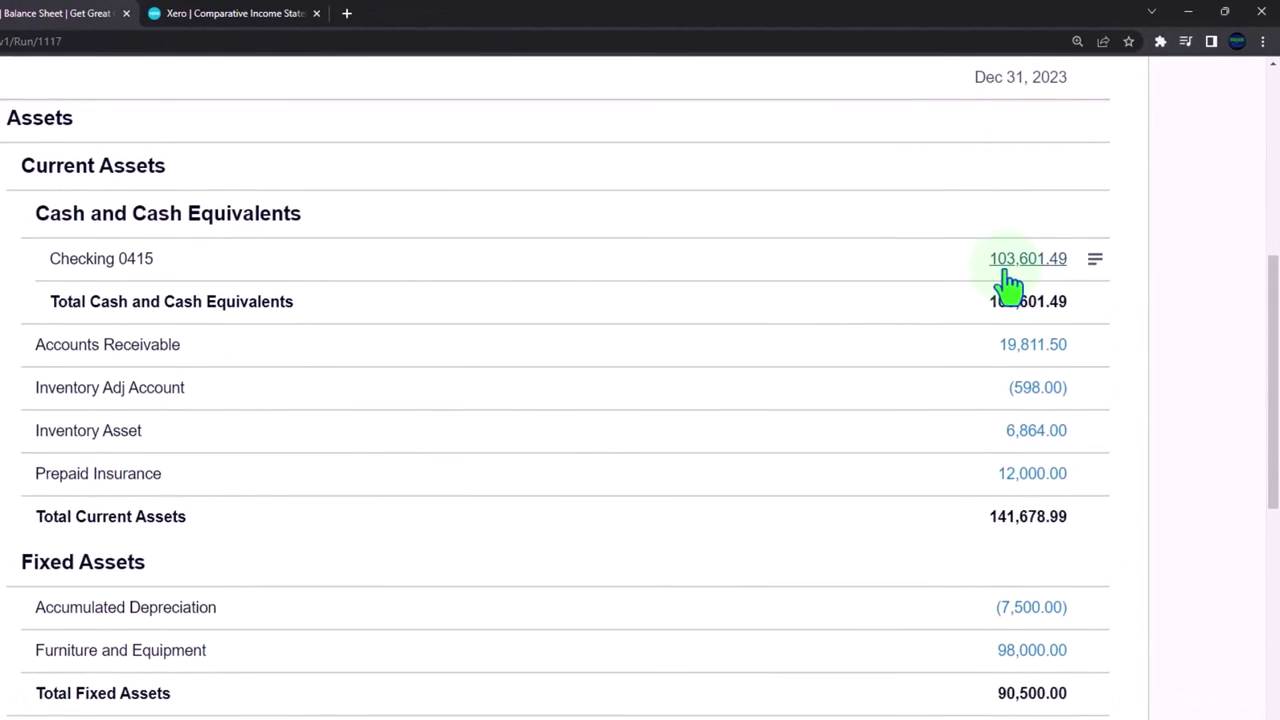
pyautogui.scroll(-7, 1008, 285)
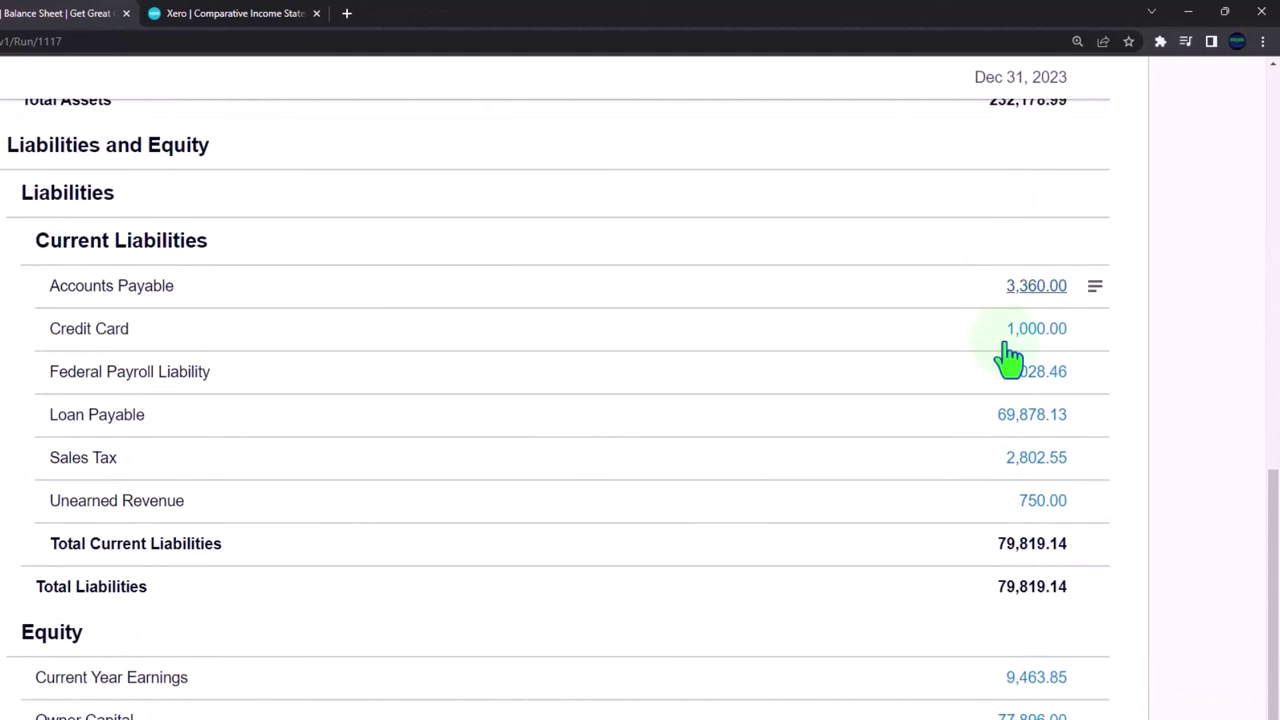
# Review the account transactions behind the Unearned Revenue balance, then return to the Balance Sheet
pyautogui.click(1040, 508)
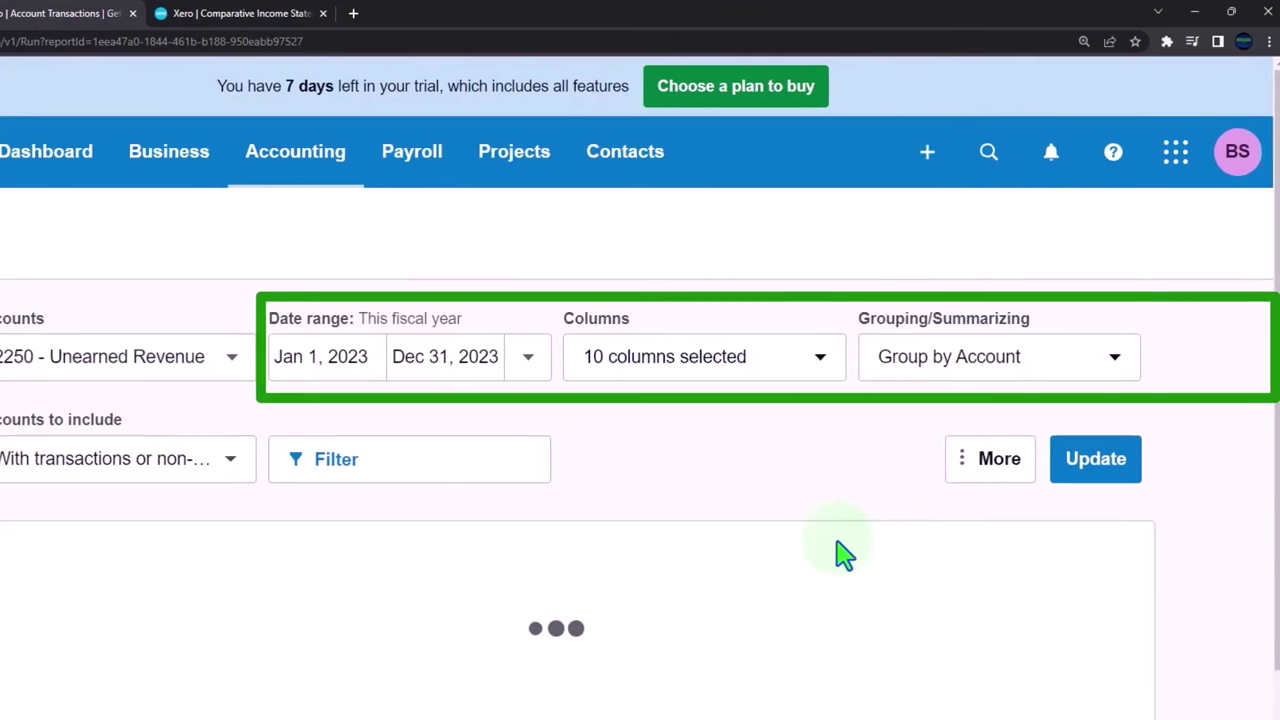
pyautogui.scroll(-5, 680, 530)
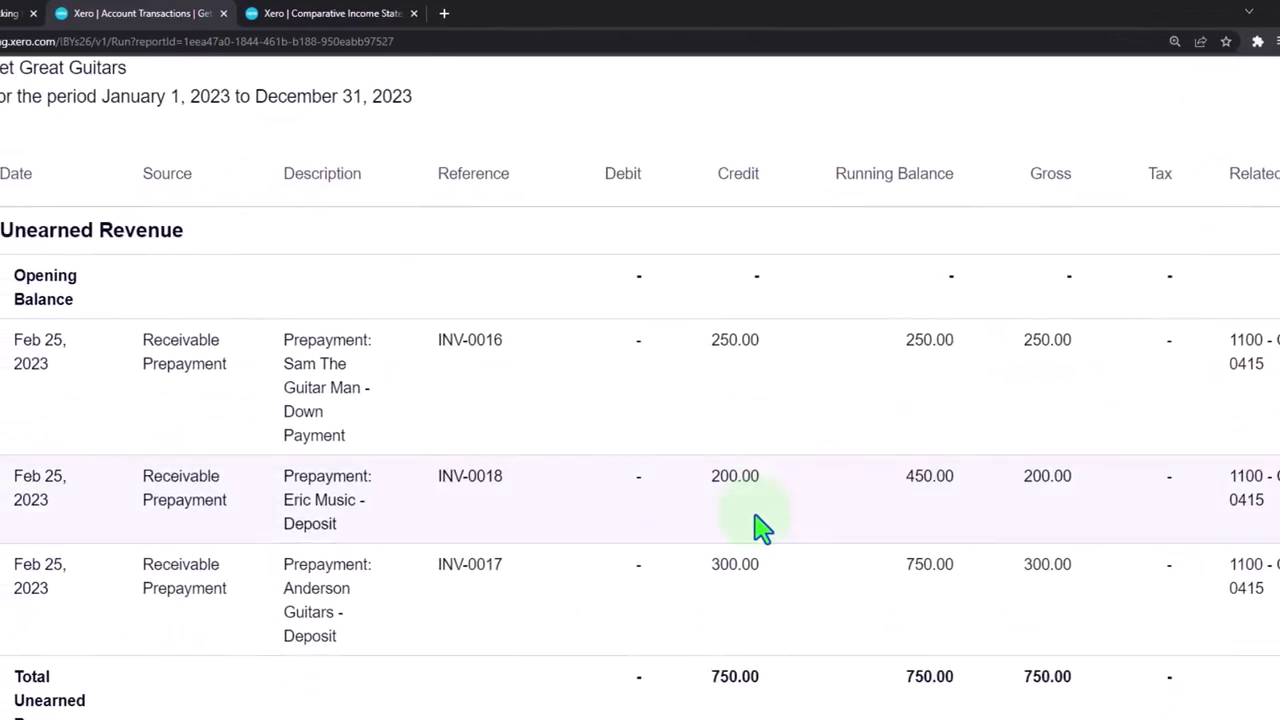
pyautogui.hotkey('ctrl', '-')
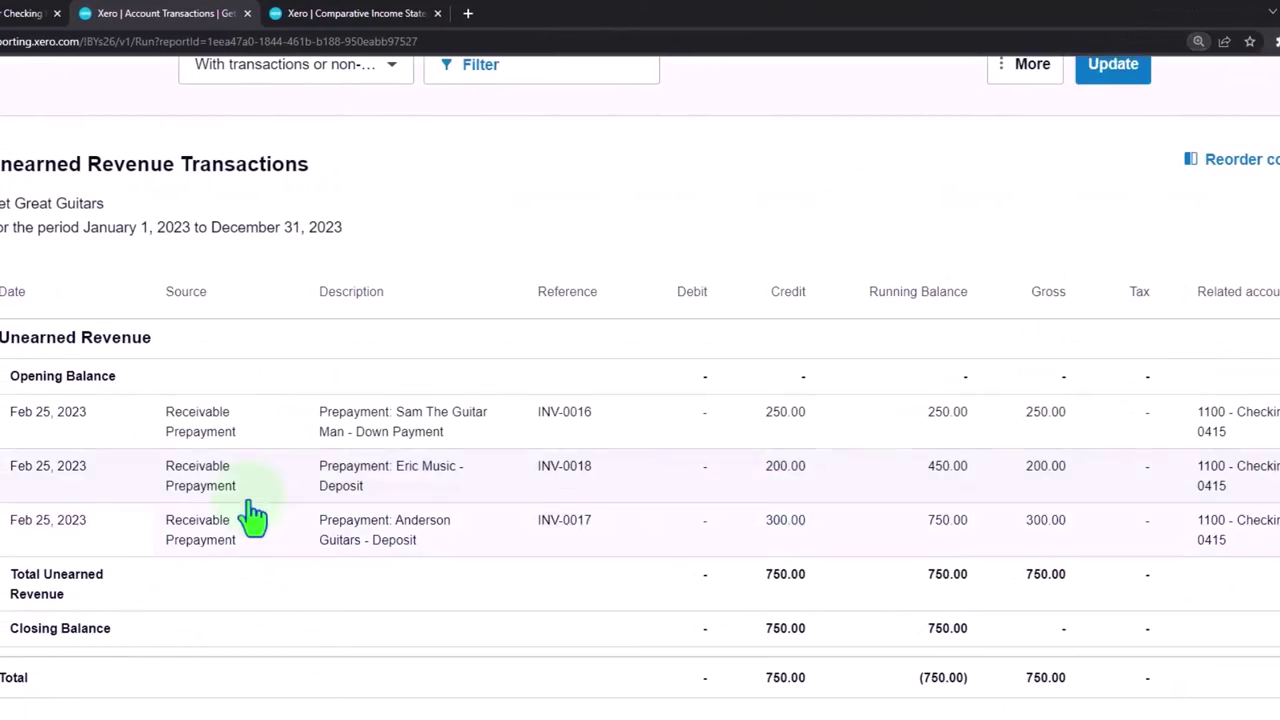
pyautogui.scroll(3, 253, 515)
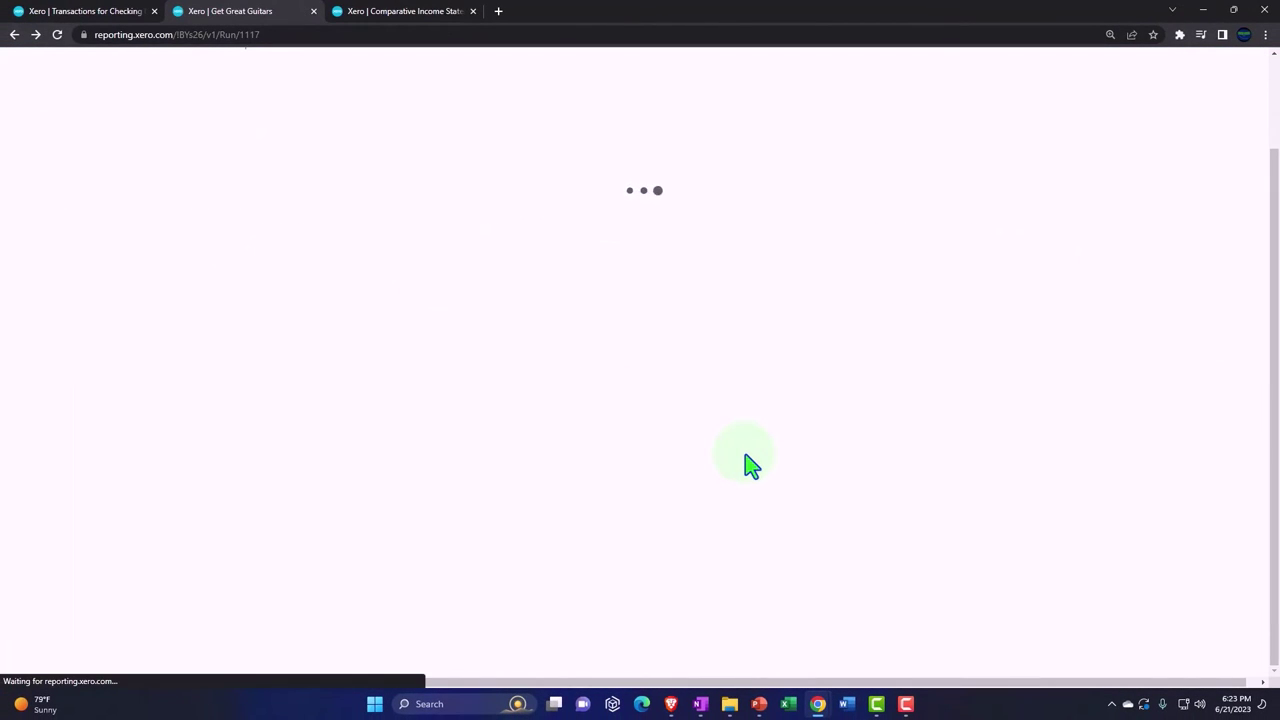
pyautogui.scroll(-2, 743, 466)
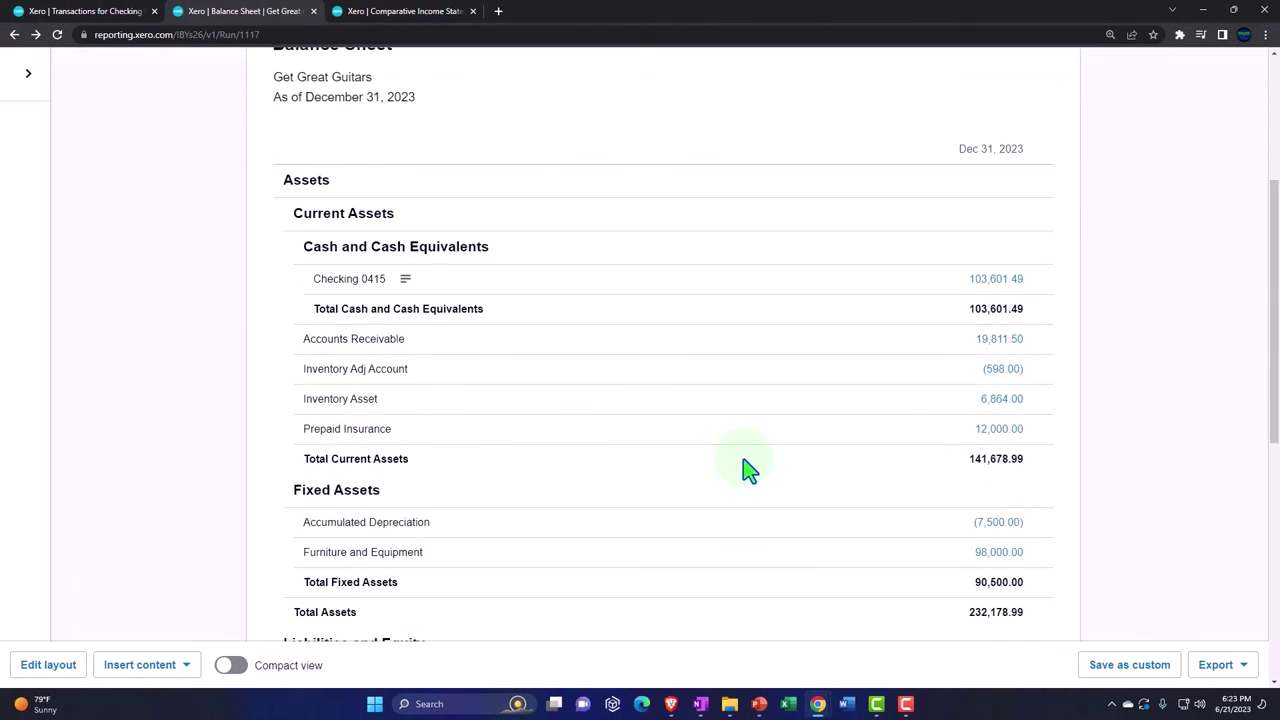
# Open the sales invoices list and filter it to Awaiting Payment to review the customer prepayments dated Feb 25, 2023
pyautogui.keyDown('ctrl'); pyautogui.scroll(3, 743, 466); pyautogui.keyUp('ctrl')
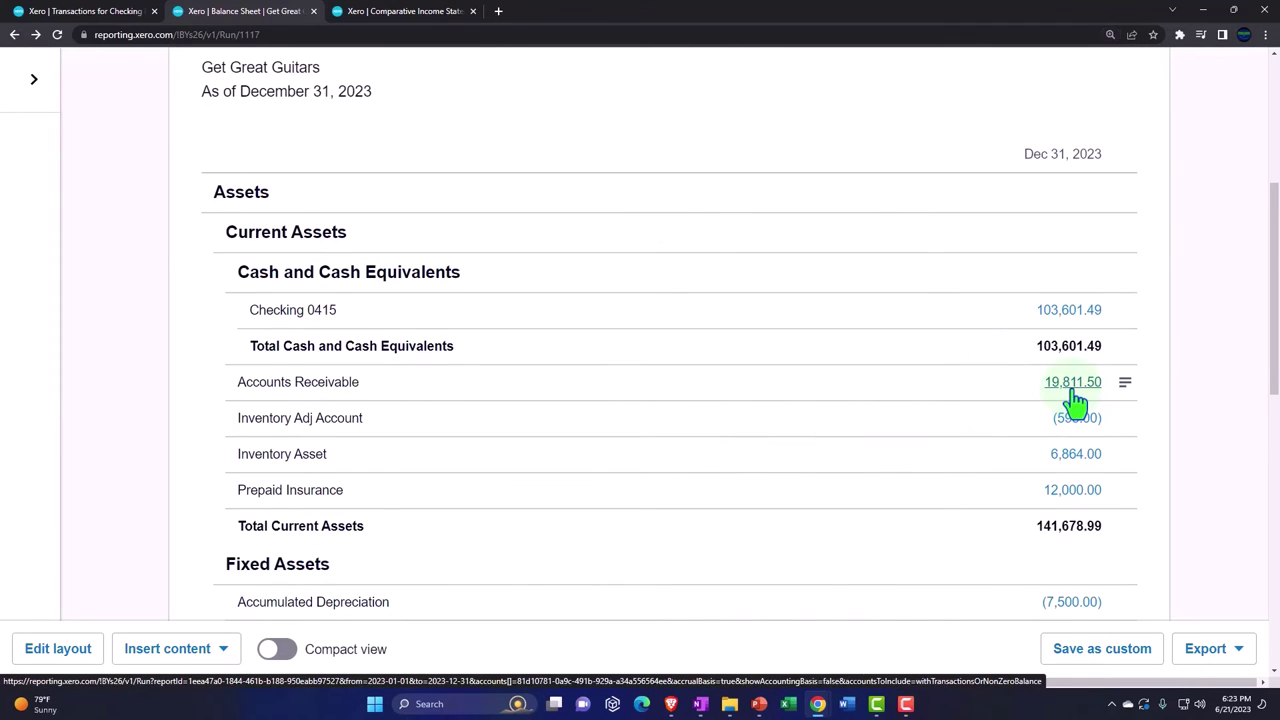
pyautogui.click(92, 12)
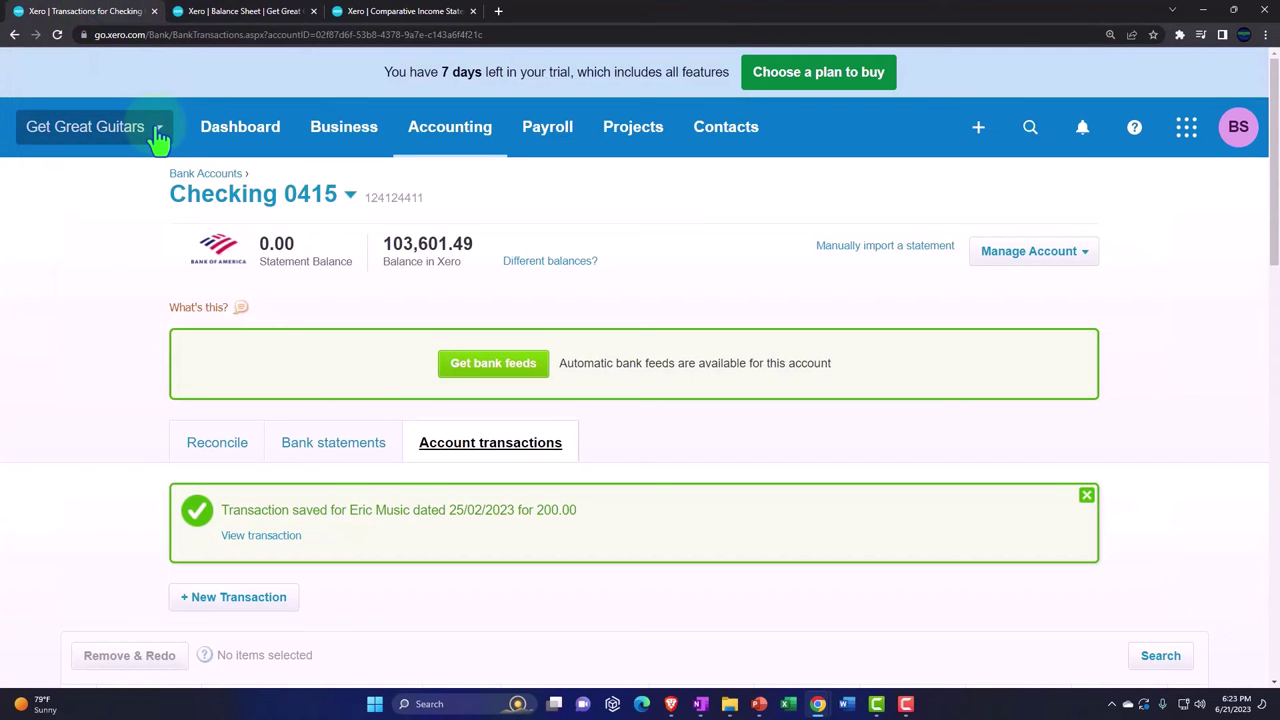
pyautogui.click(462, 145)
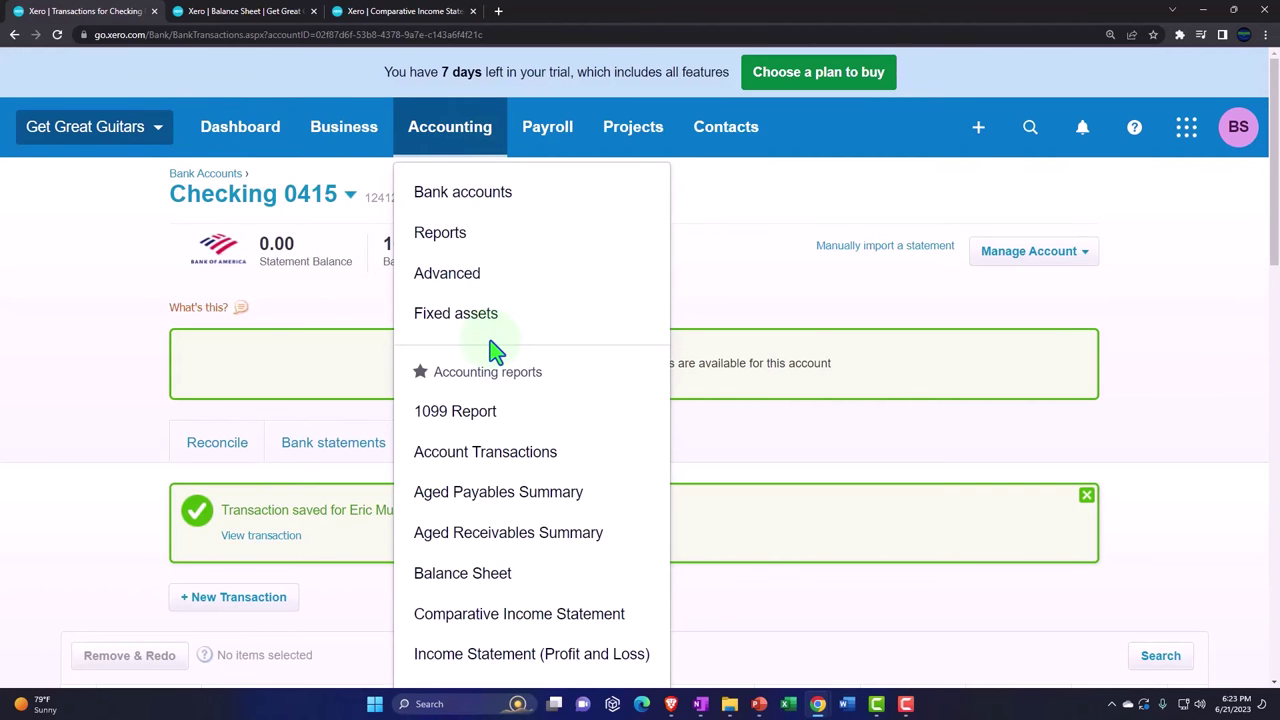
pyautogui.scroll(-2, 493, 350)
pyautogui.scroll(2, 495, 360)
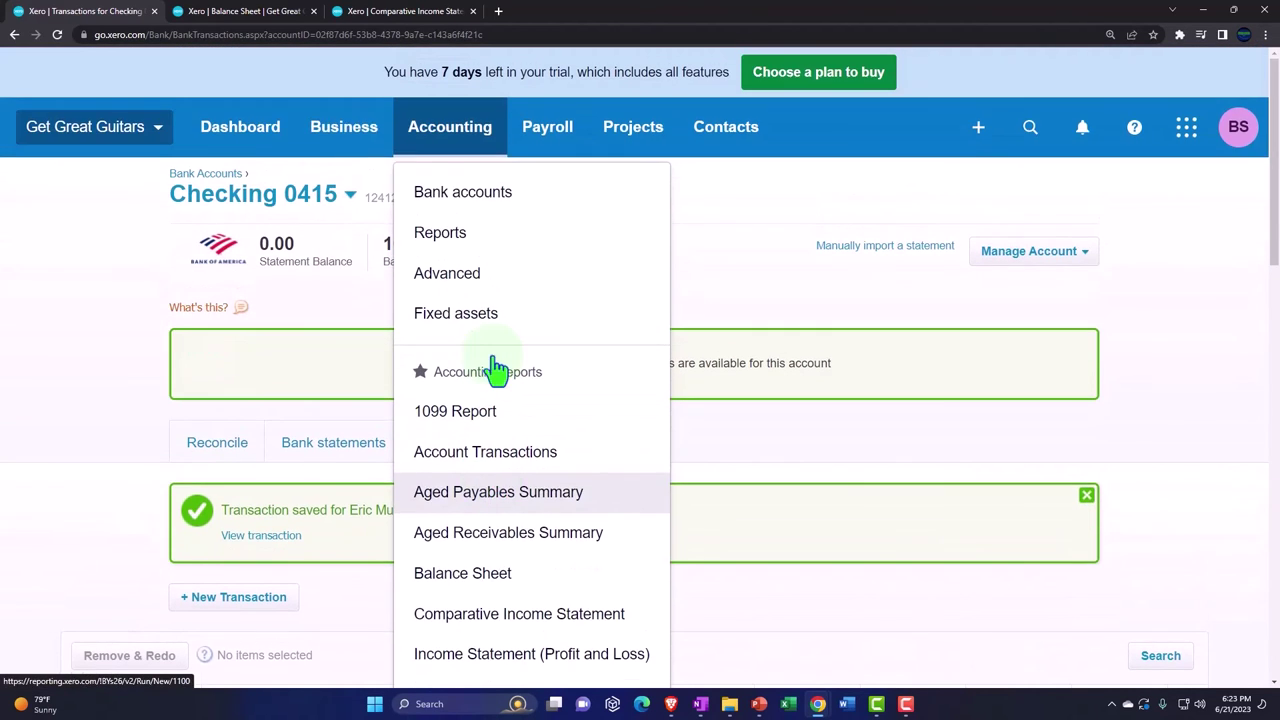
pyautogui.click(347, 130)
pyautogui.click(322, 333)
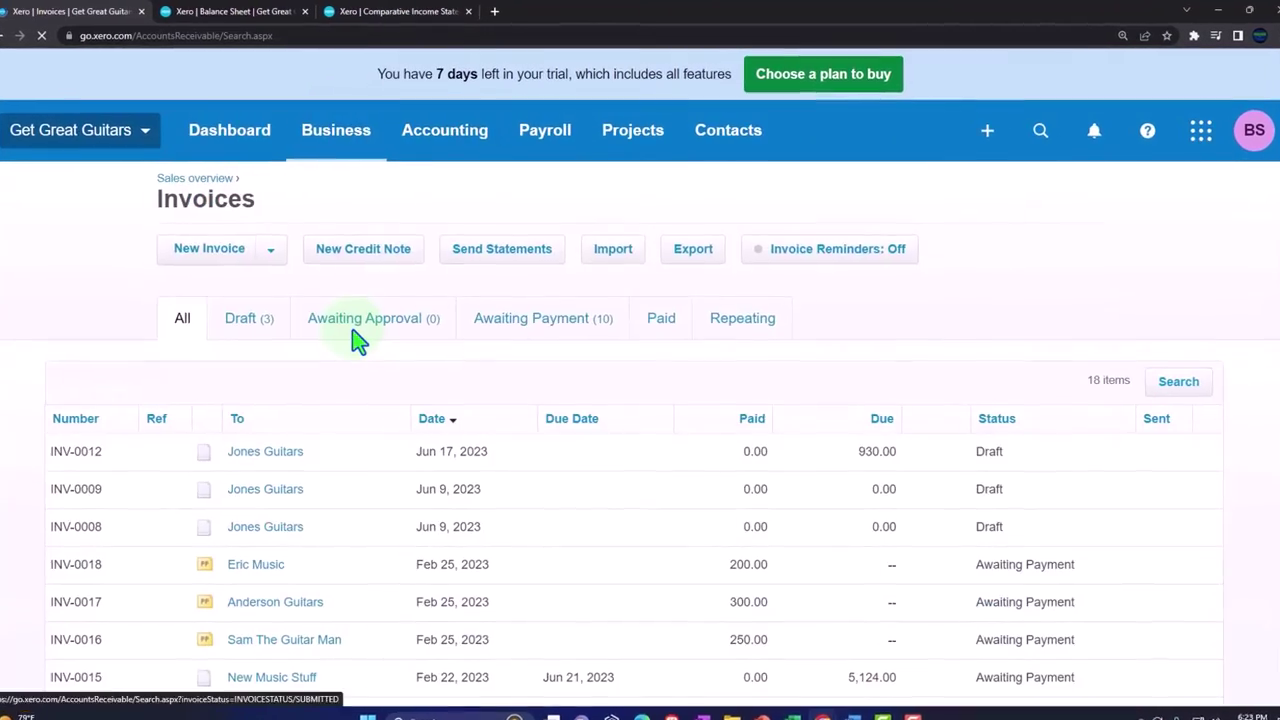
pyautogui.scroll(-2, 320, 360)
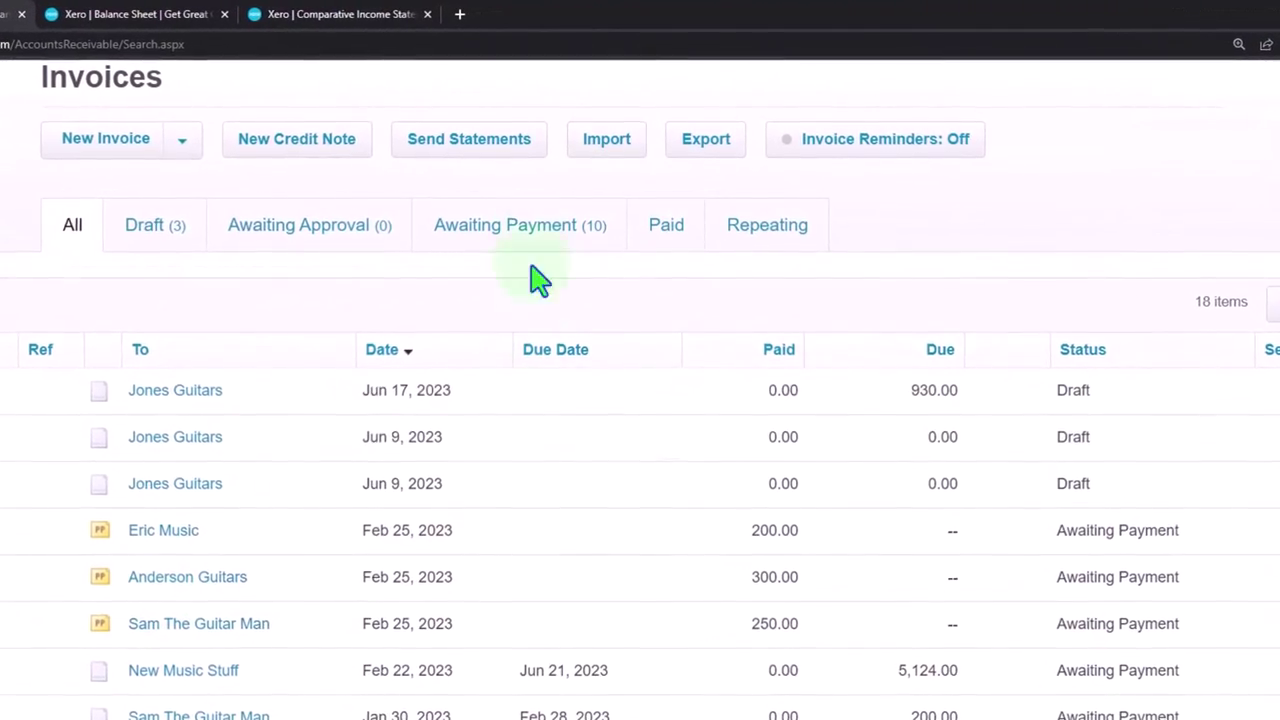
pyautogui.click(525, 240)
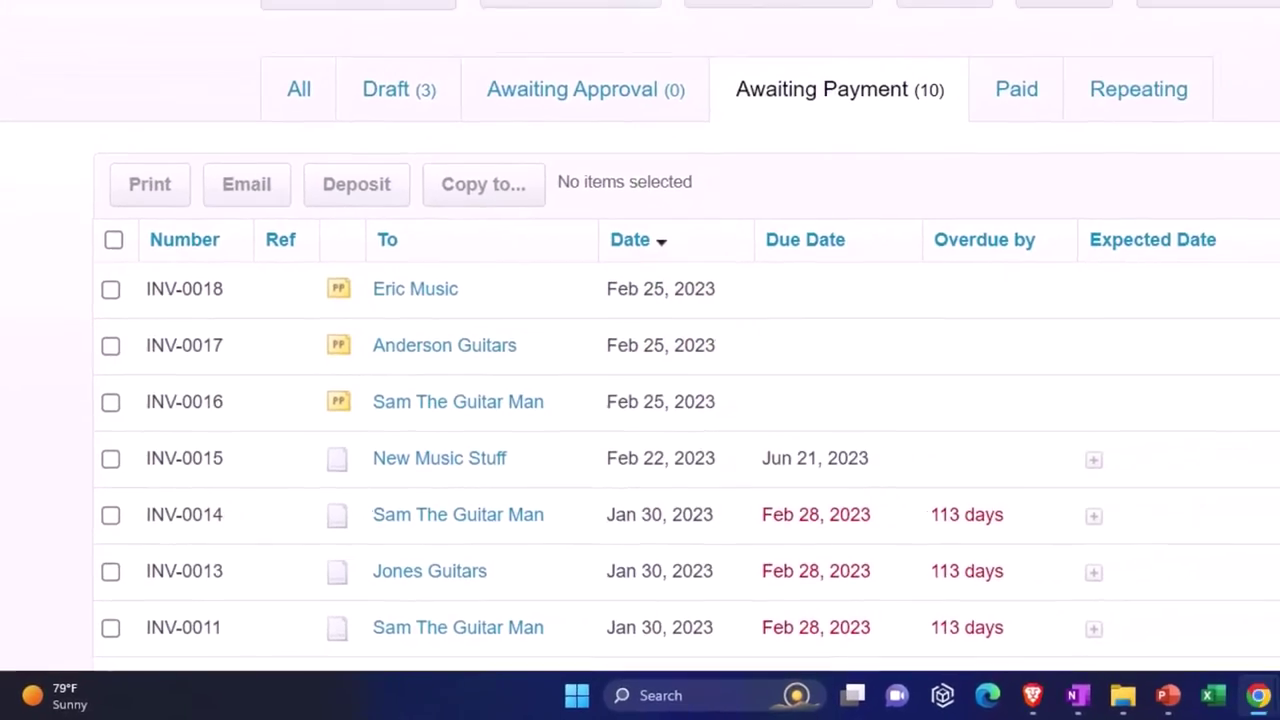
# Replace the Comparative Income Statement with the current version of the Trial Balance, searching the reports for "tri"
pyautogui.click(415, 8)
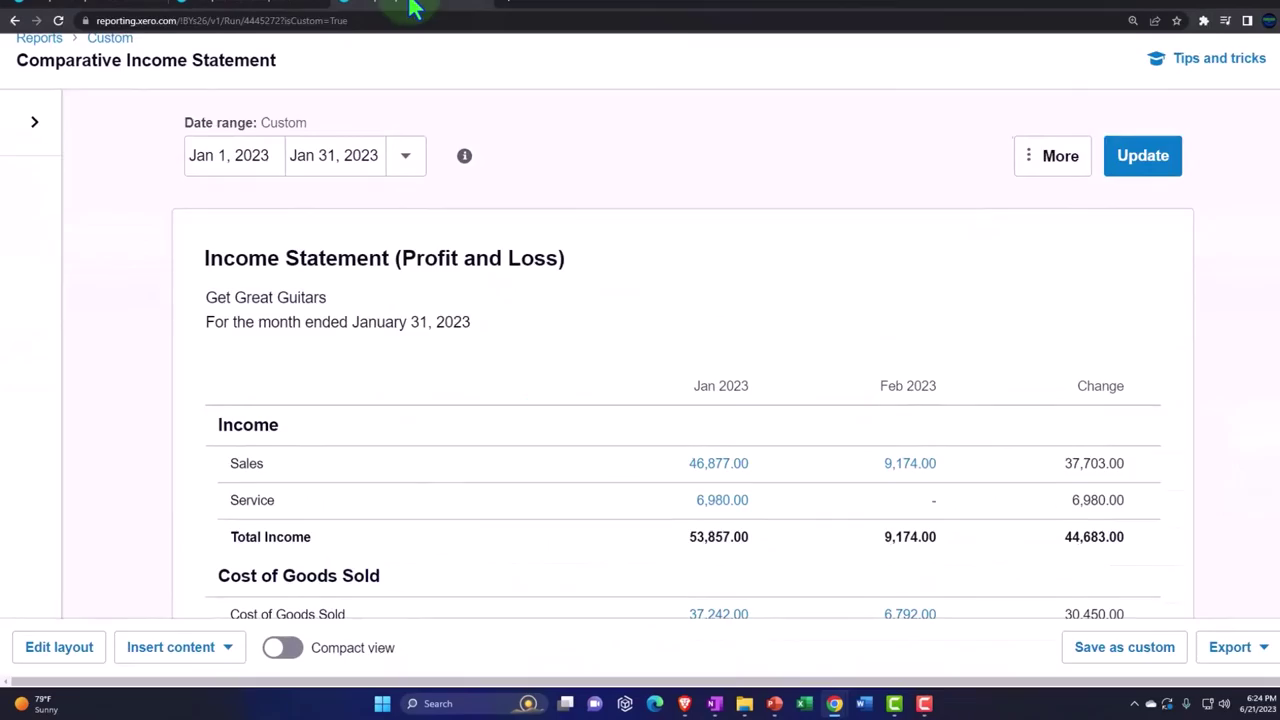
pyautogui.scroll(3, 701, 236)
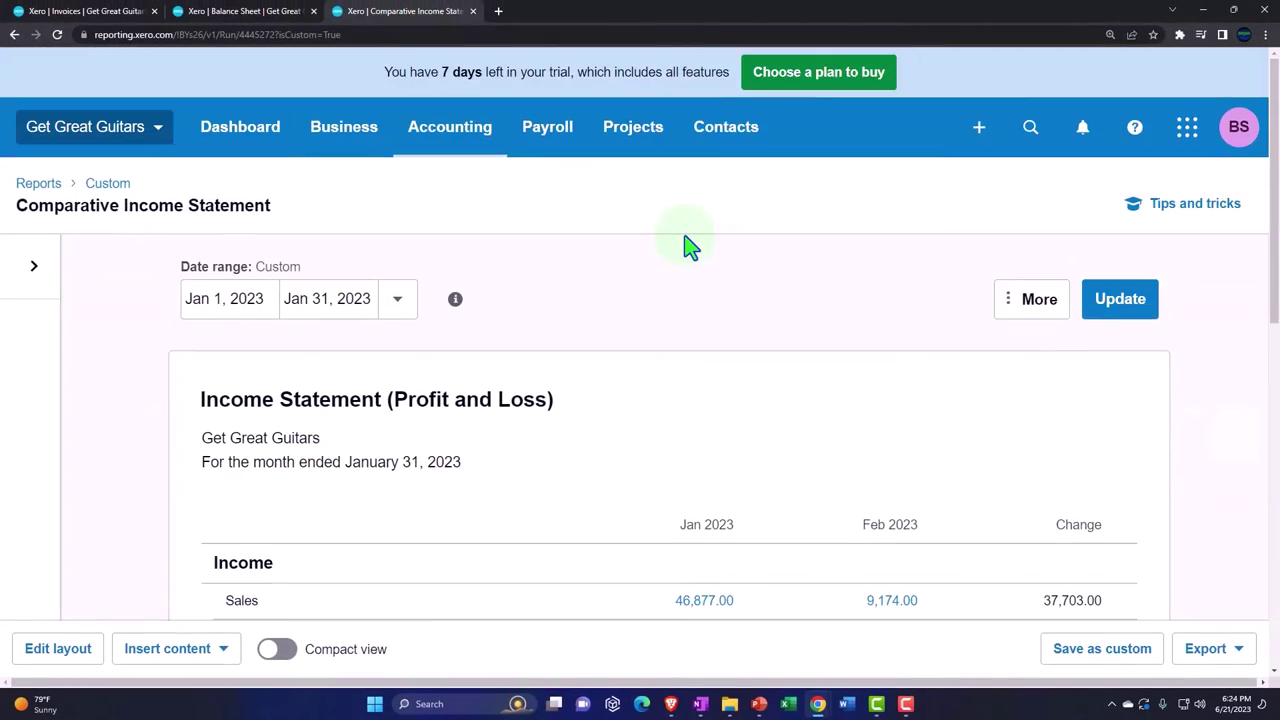
pyautogui.click(478, 156)
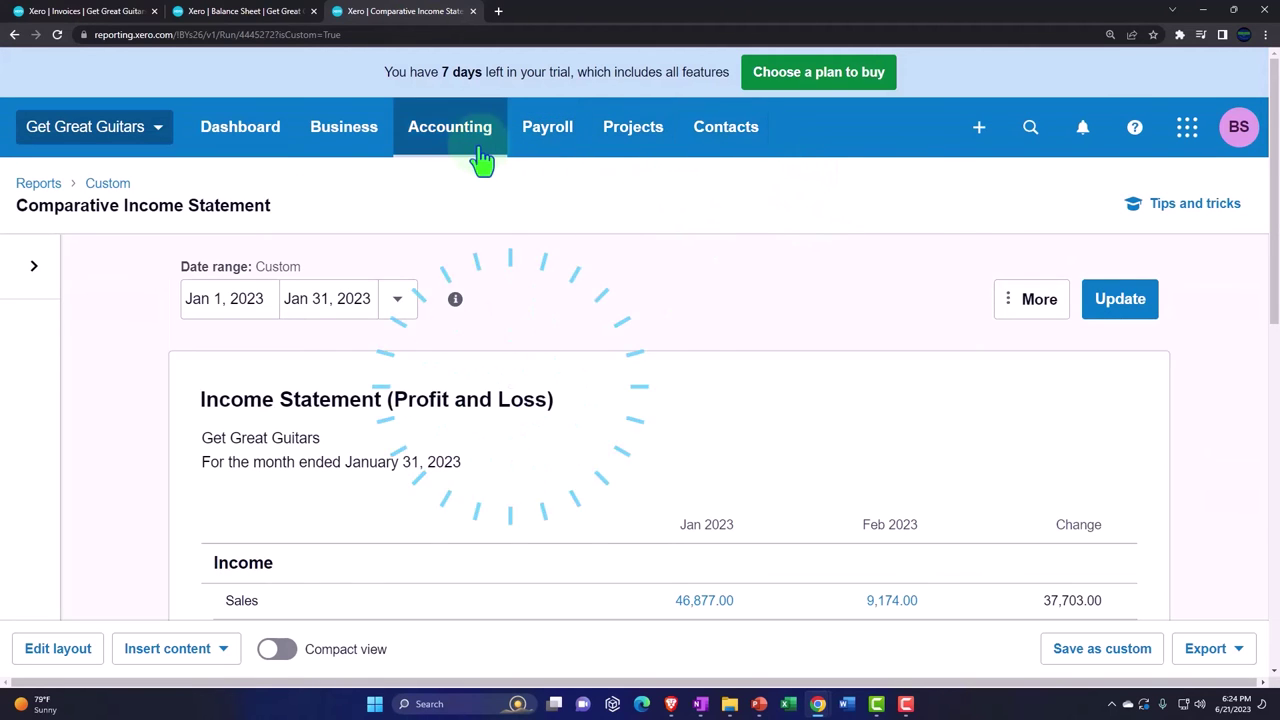
pyautogui.click(455, 238)
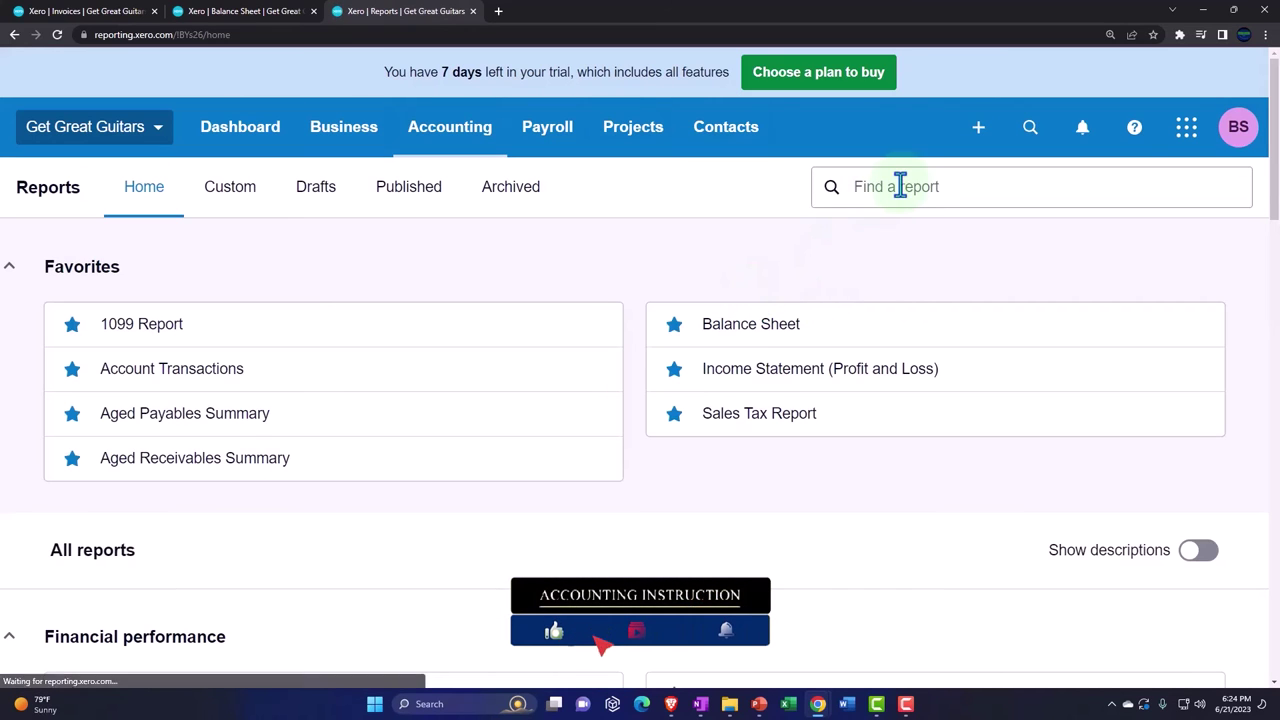
pyautogui.click(910, 186)
pyautogui.write('tri')
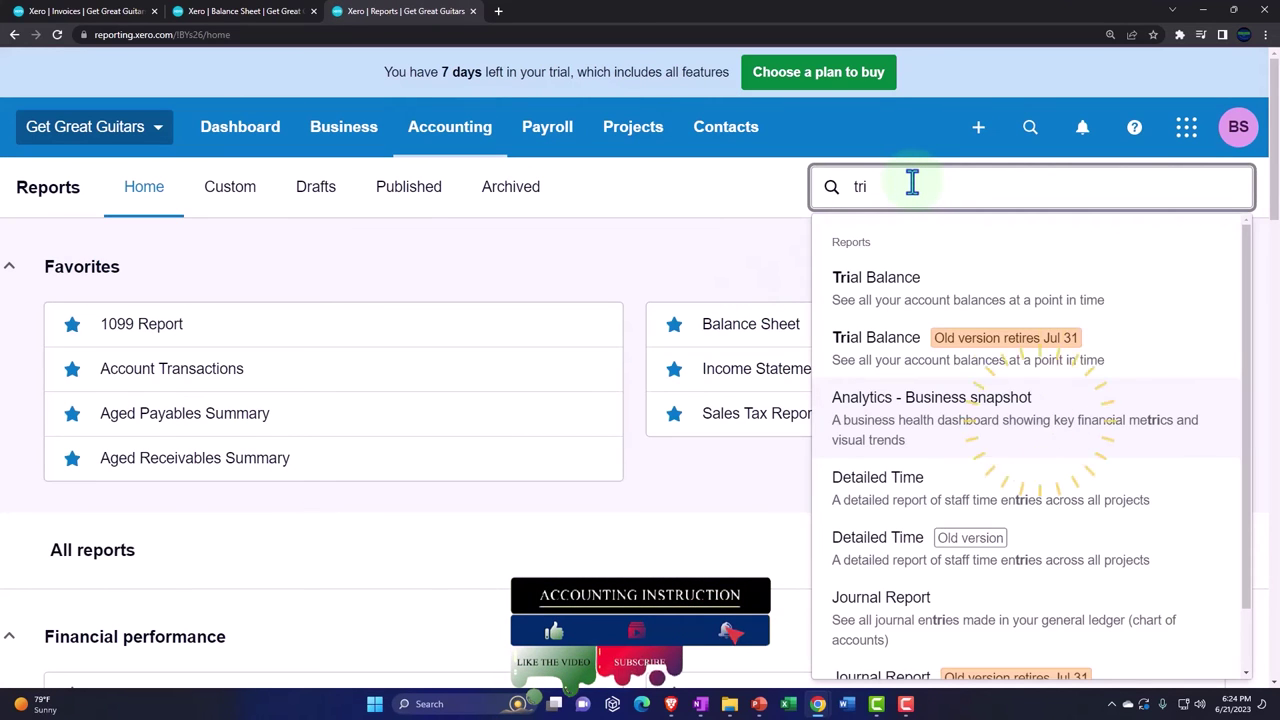
pyautogui.click(900, 285)
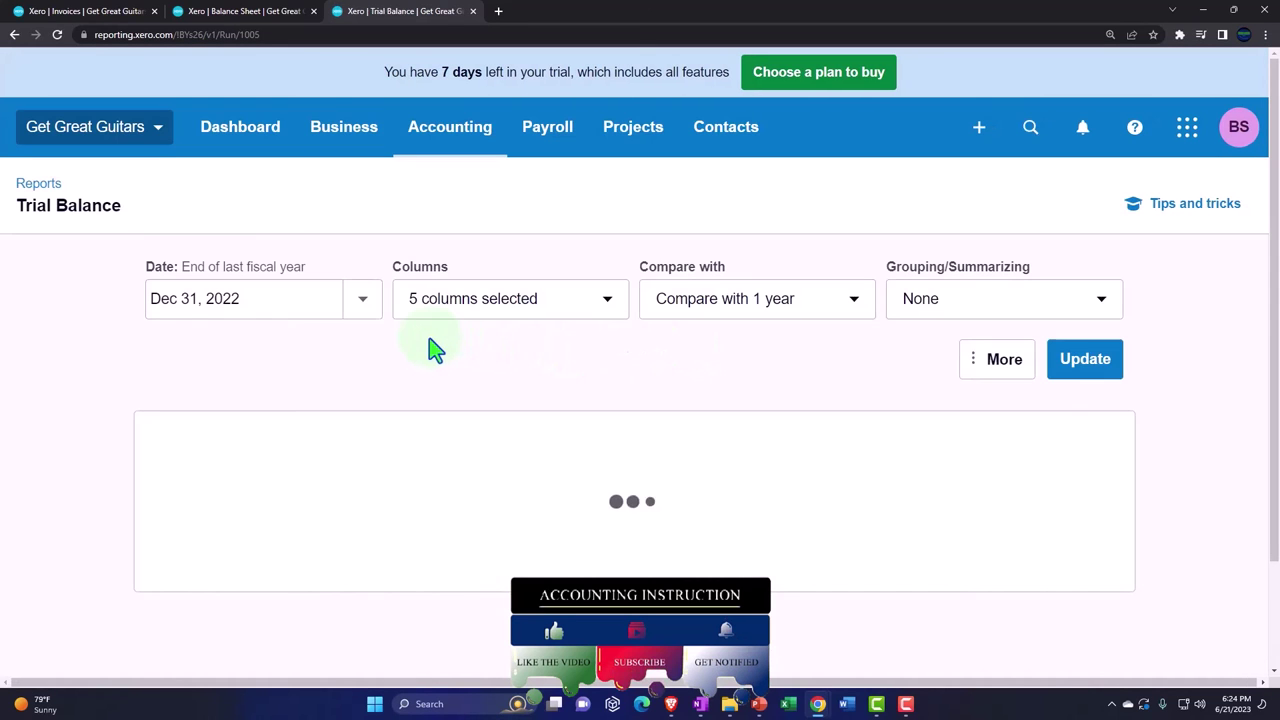
# Set the Trial Balance to a custom date of Dec 31, 2023 and update the report
pyautogui.click(364, 306)
pyautogui.click(443, 606)
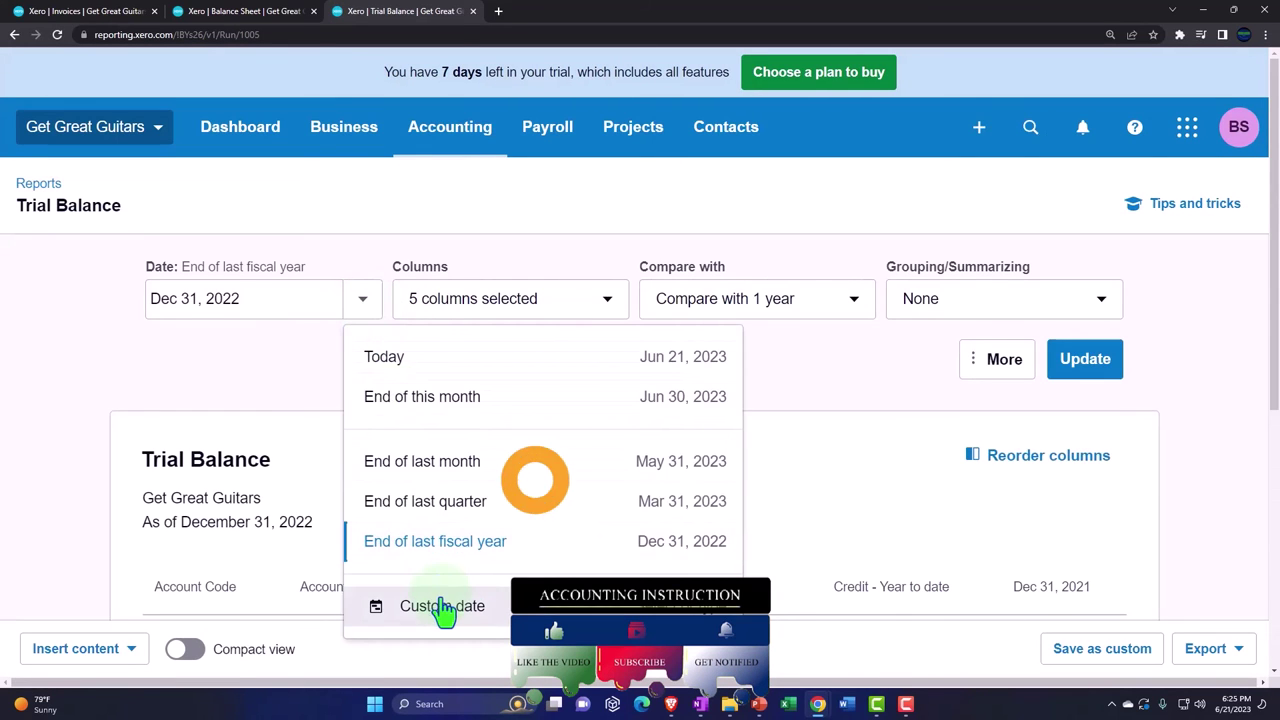
pyautogui.click(365, 353)
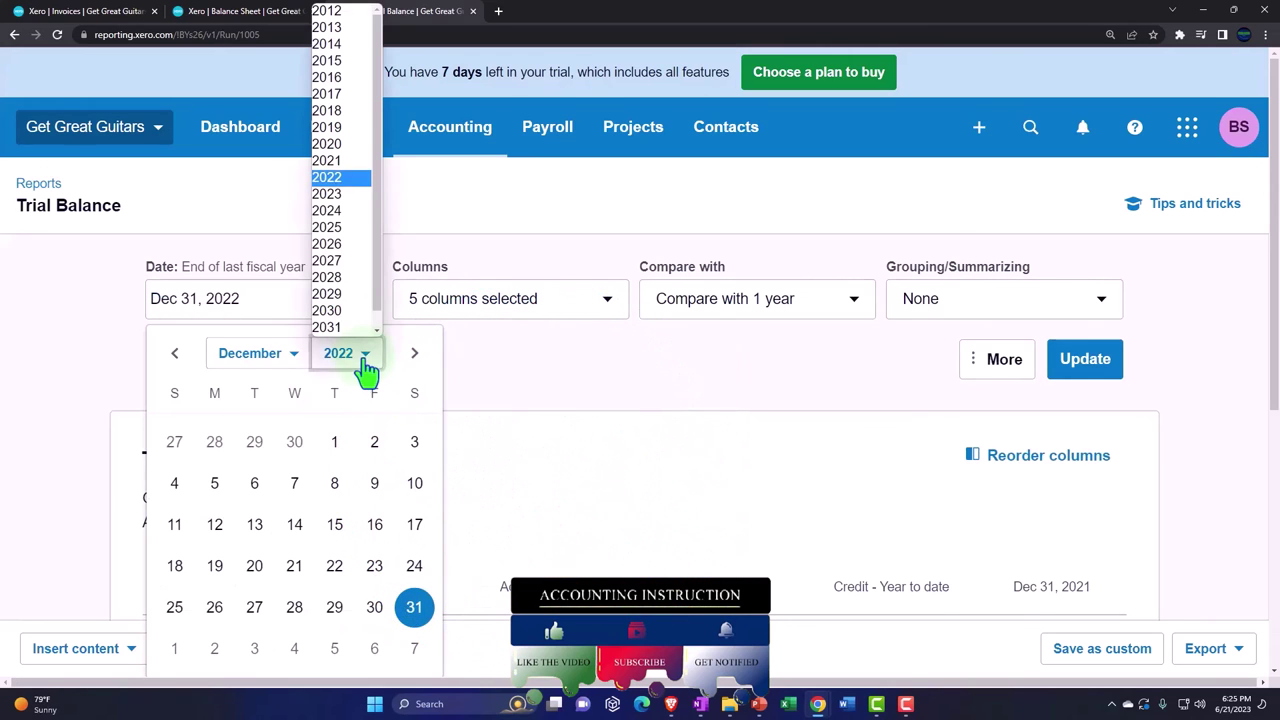
pyautogui.click(338, 196)
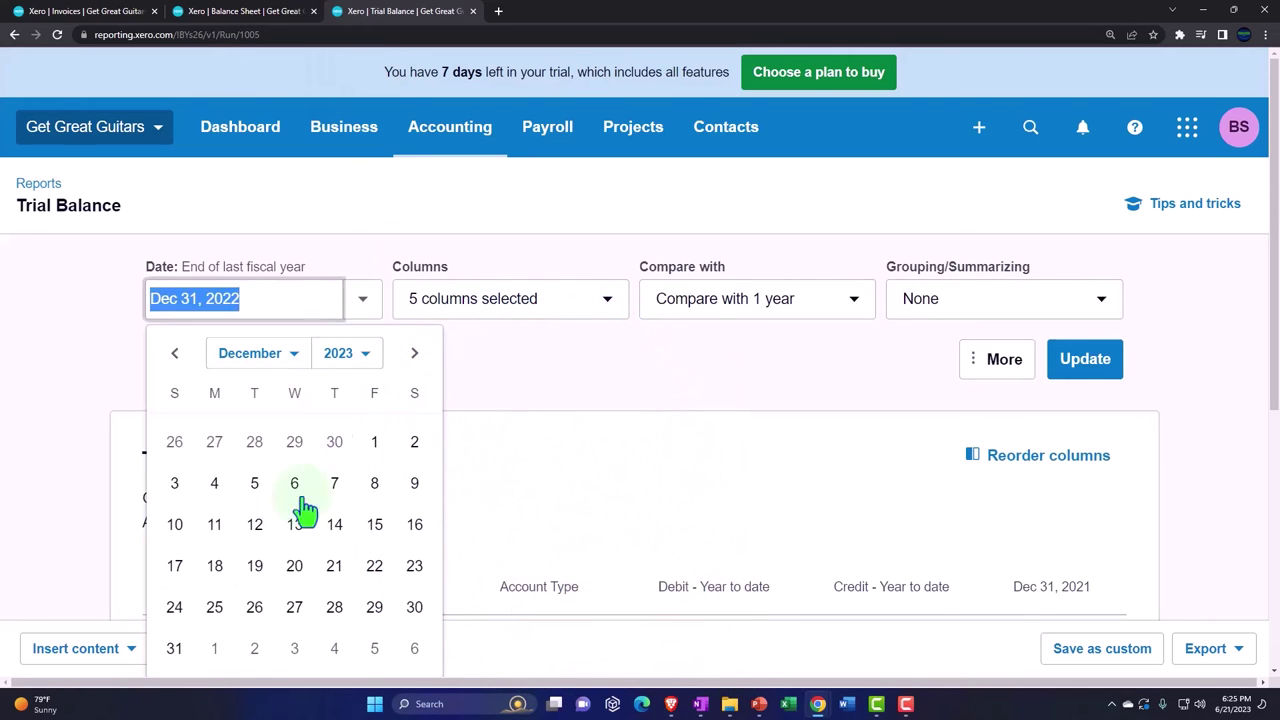
pyautogui.click(174, 648)
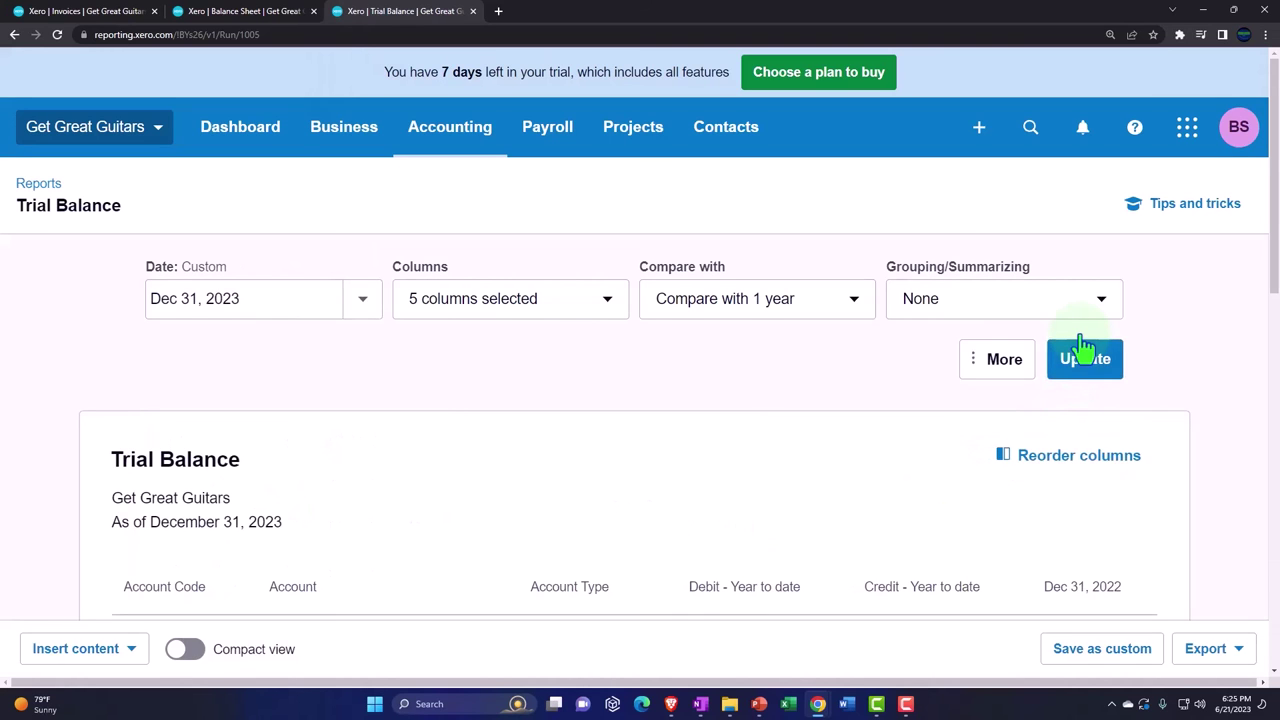
# Examine the Trial Balance's year-to-date debits and credits, from the checking account and Unearned Revenue down to the totals
pyautogui.scroll(-3, 1085, 345)
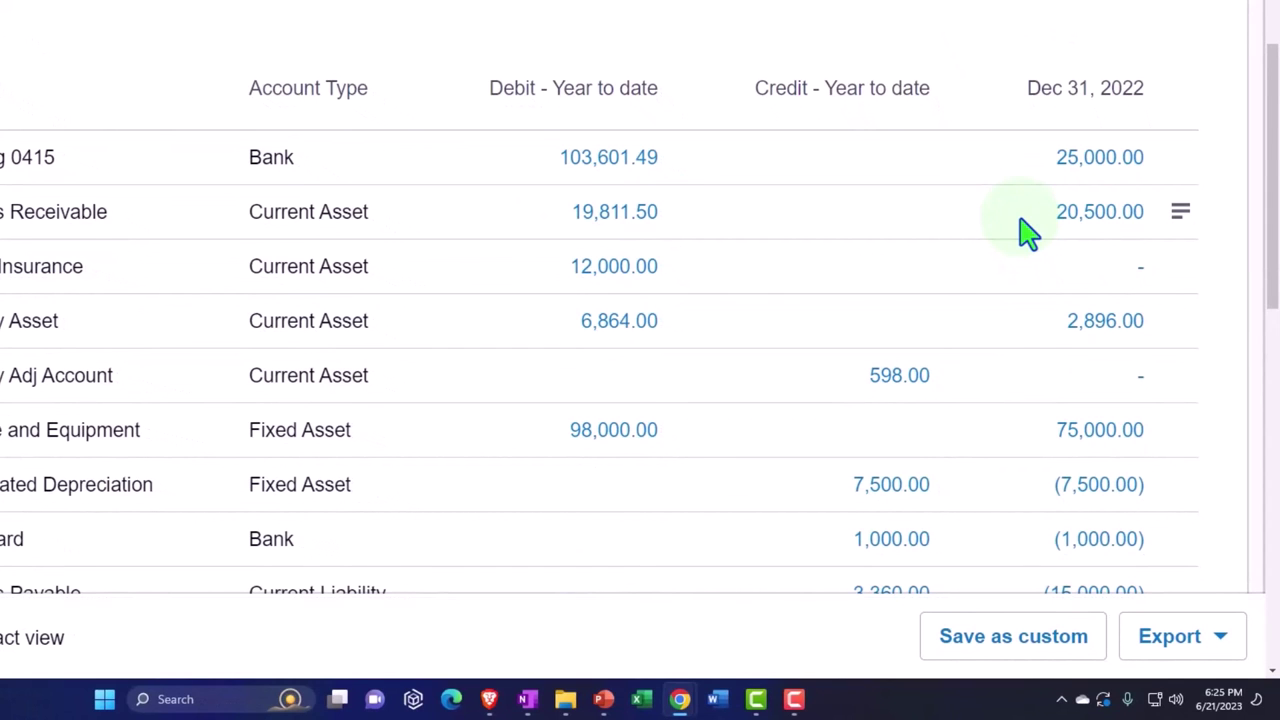
pyautogui.click(1026, 230)
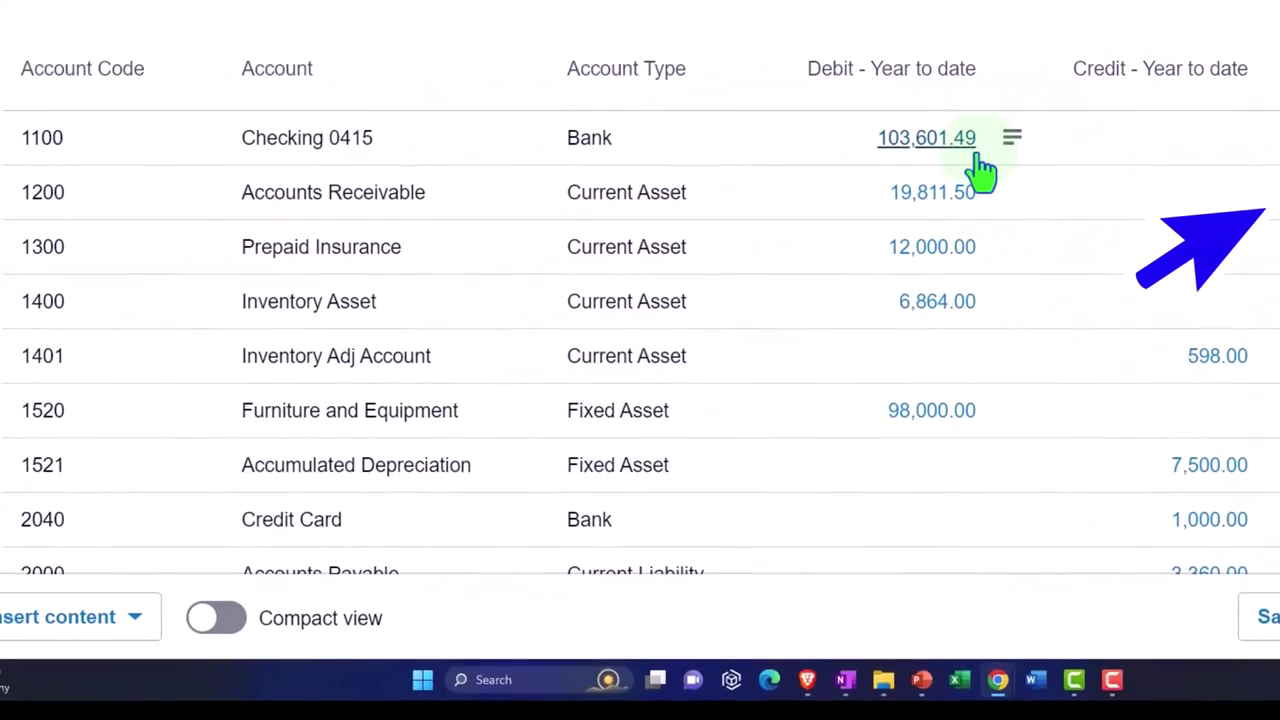
pyautogui.scroll(-4, 1030, 220)
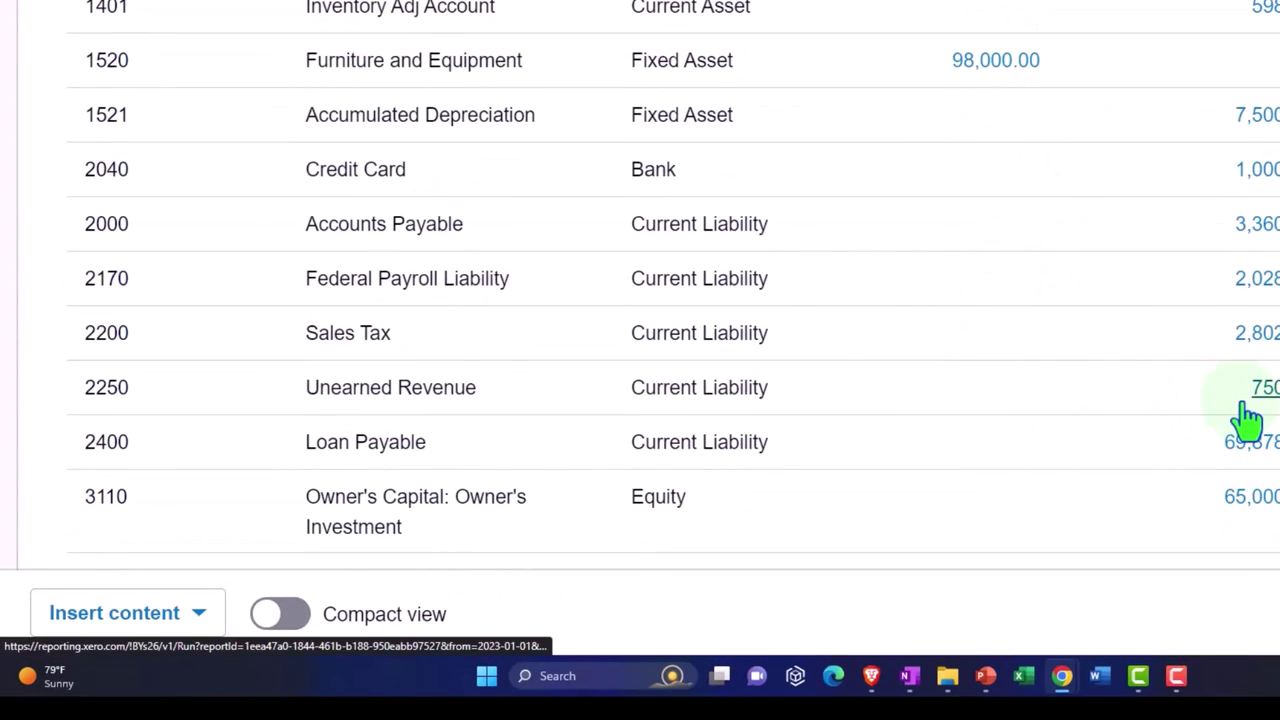
pyautogui.scroll(-2, 1113, 413)
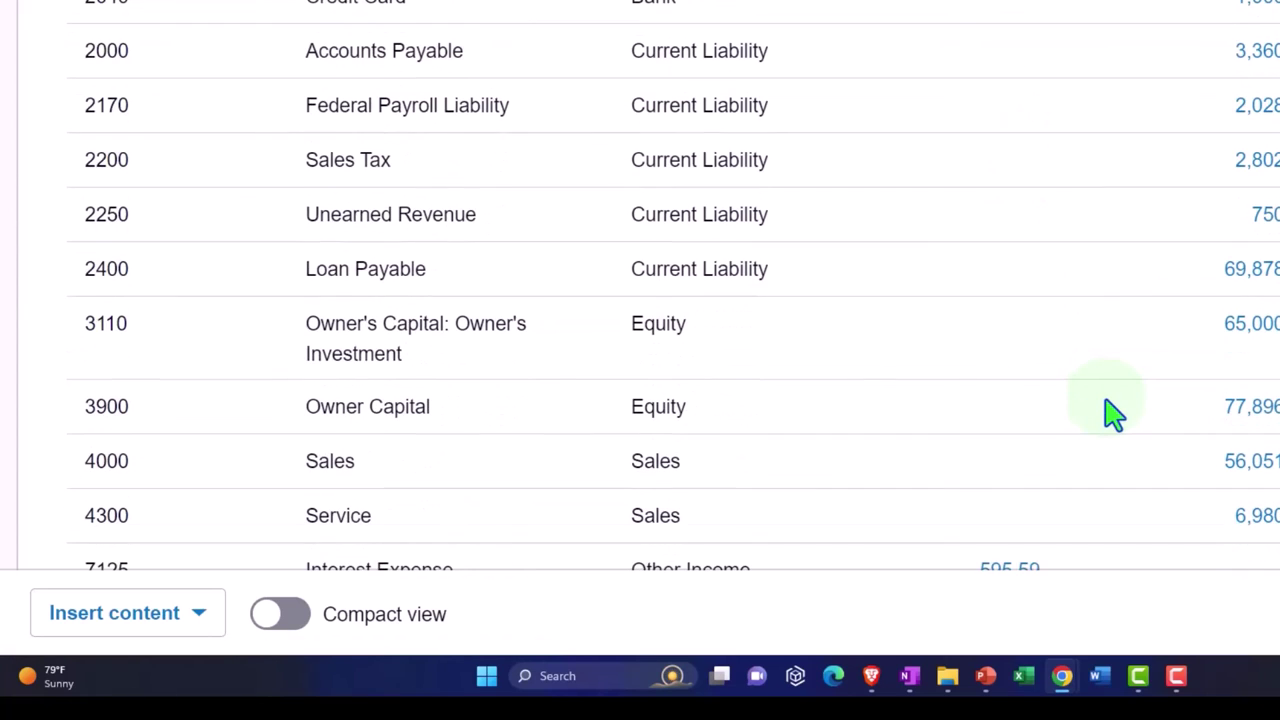
pyautogui.scroll(-1, 1113, 413)
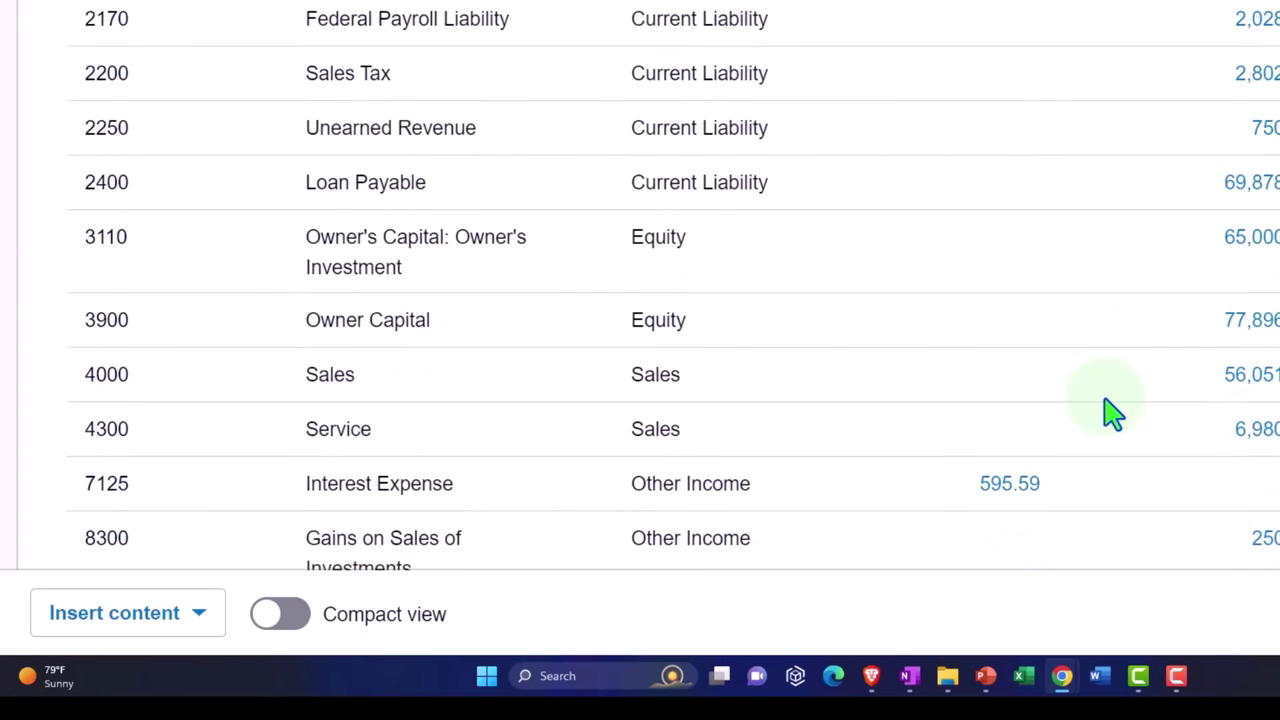
pyautogui.scroll(-4, 1113, 413)
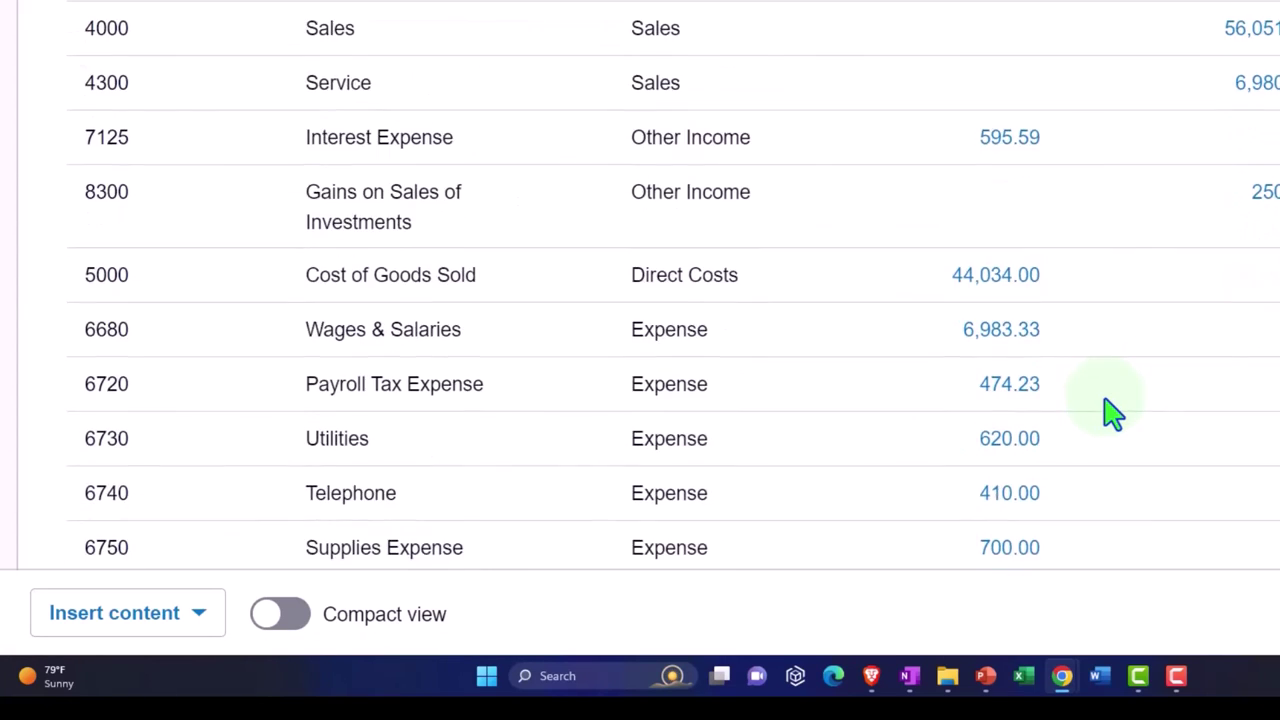
pyautogui.scroll(-2, 1113, 413)
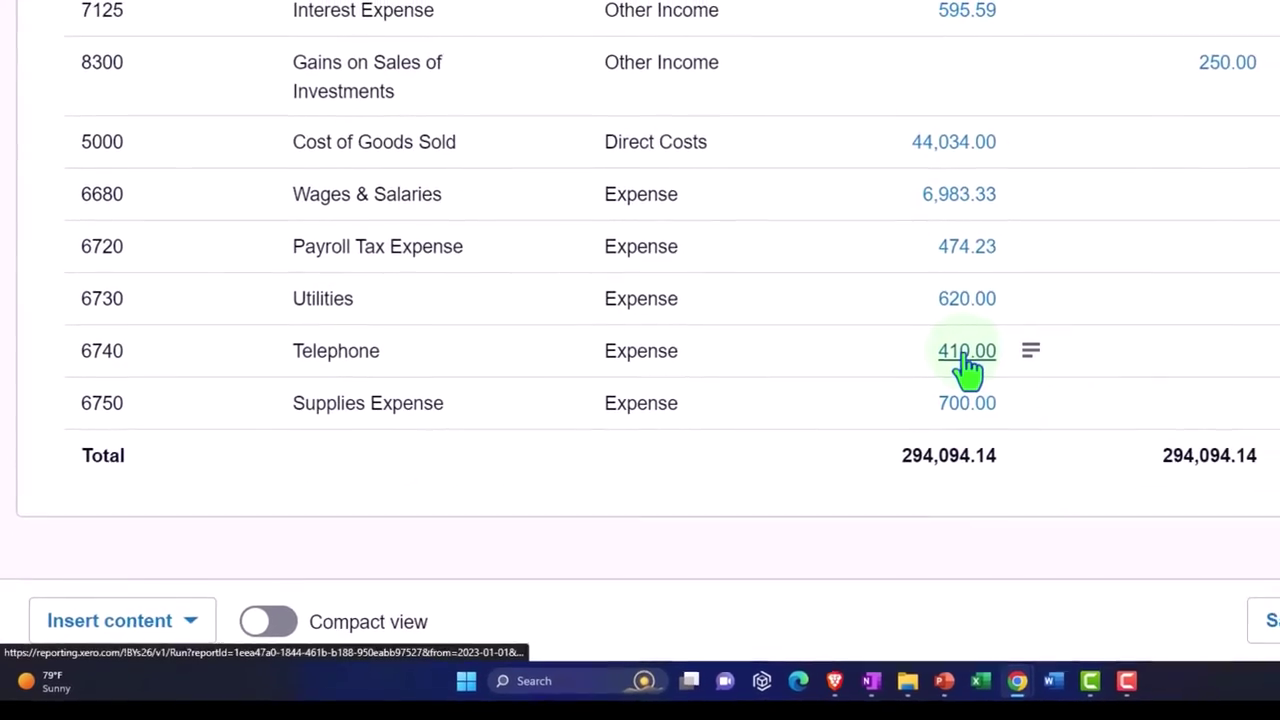